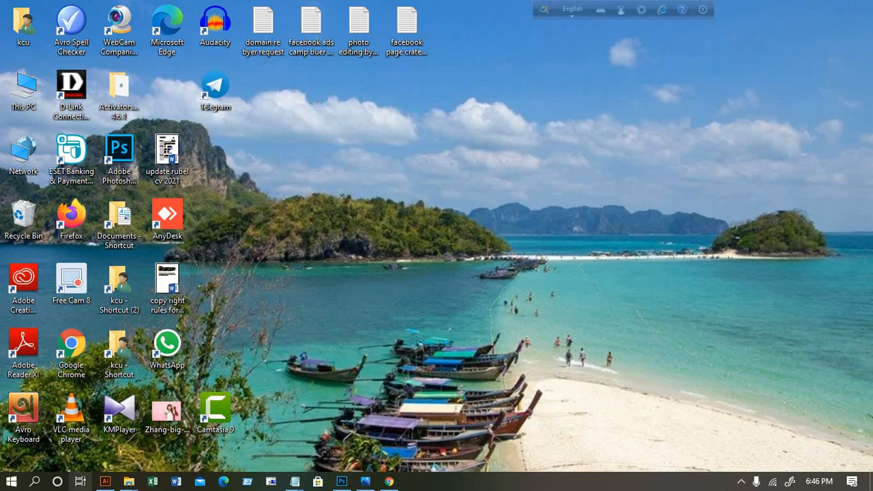
Step: Launch Google Chrome from its Windows desktop shortcut
left_click(741, 482)
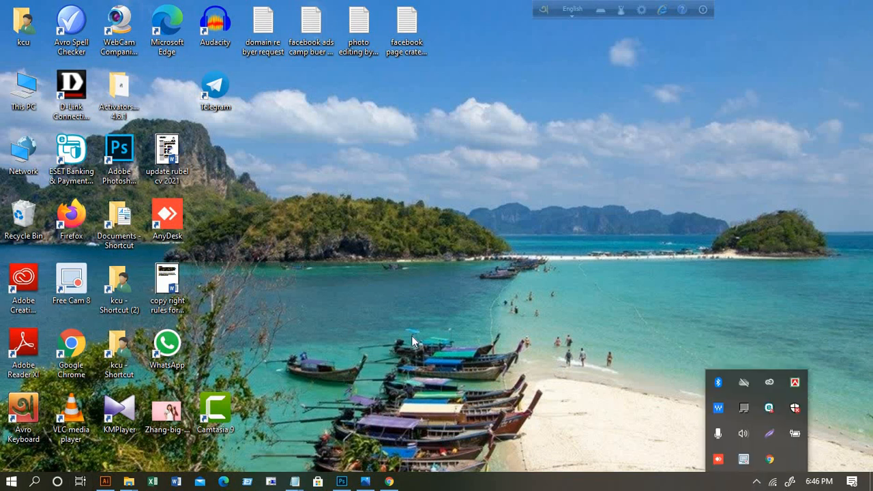
left_click(622, 284)
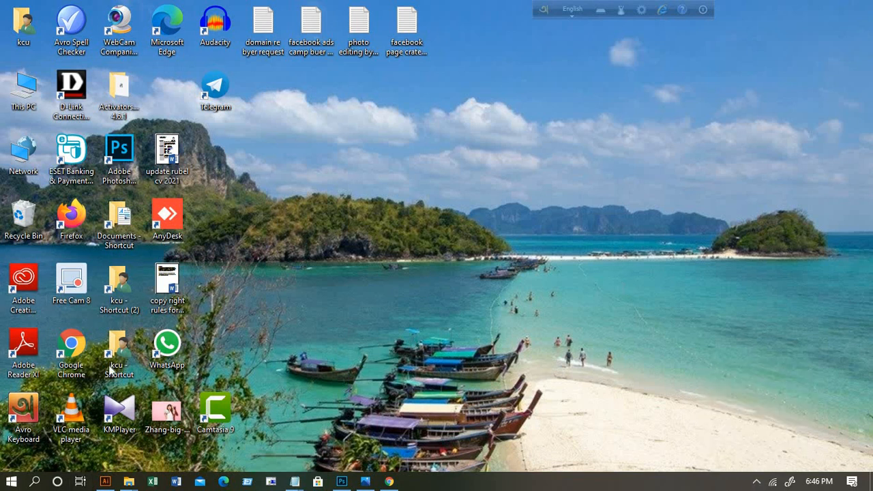
double_click(77, 346)
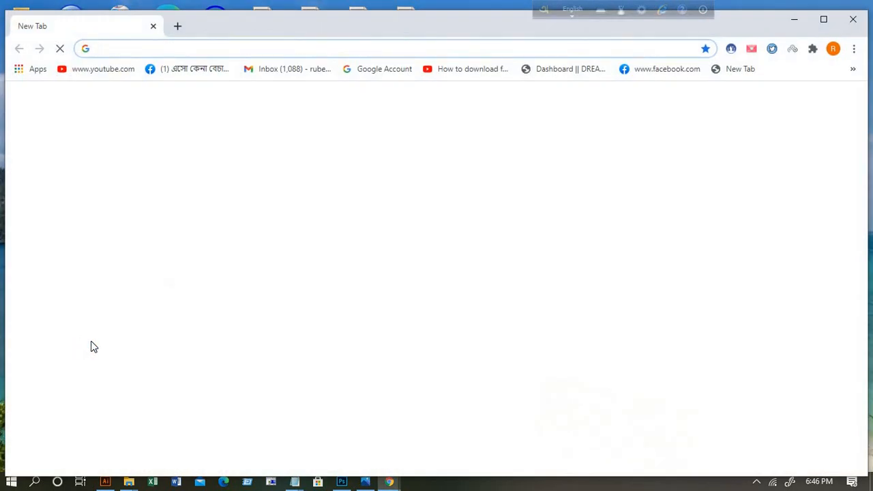
left_click(333, 285)
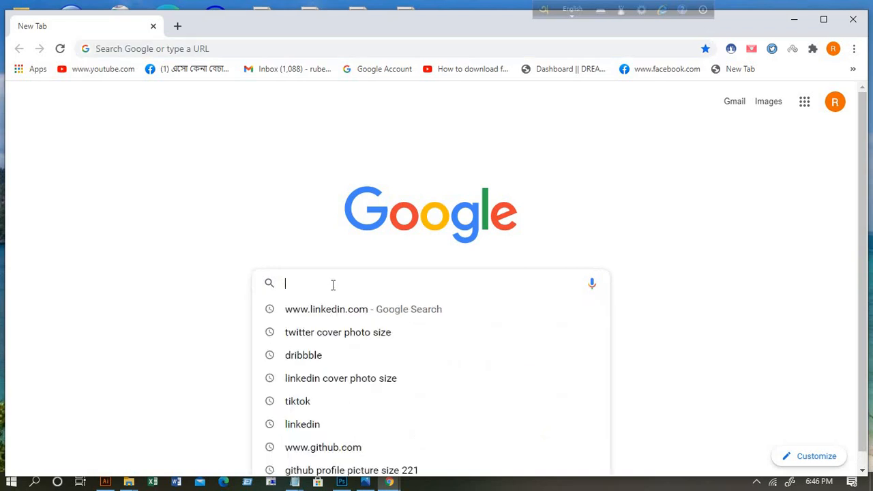
type("www.")
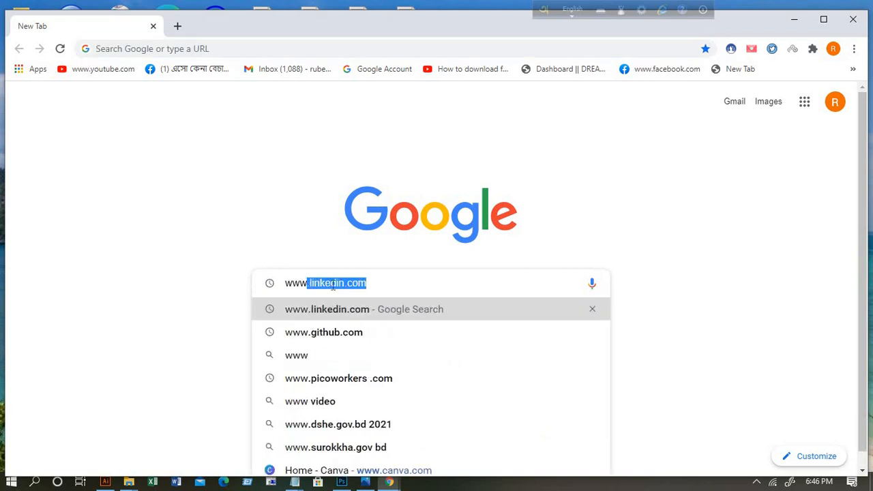
type("li")
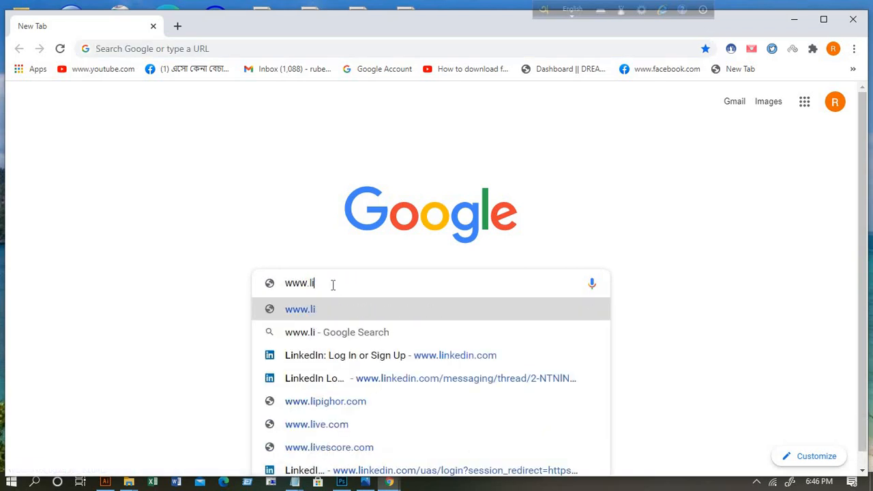
type("n")
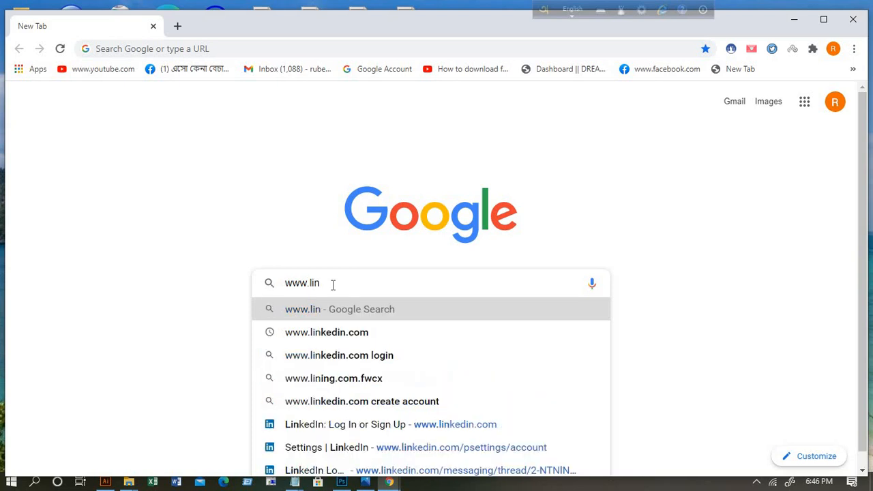
type("ke")
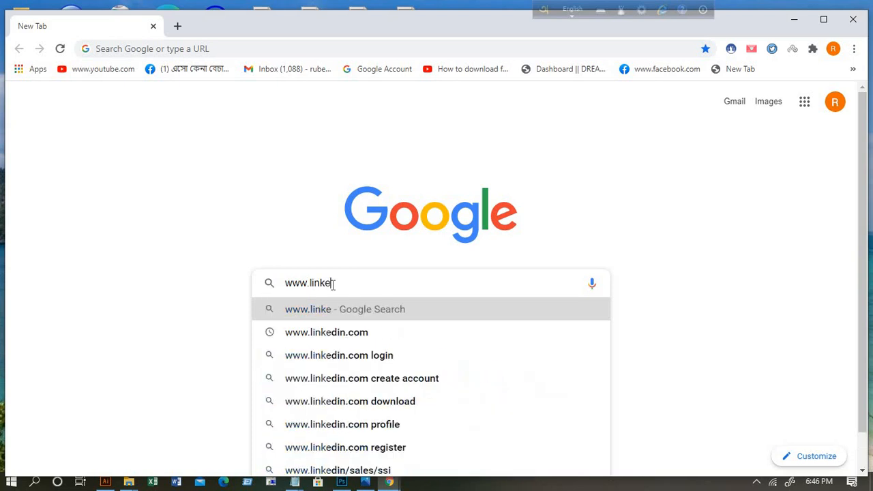
left_click(362, 338)
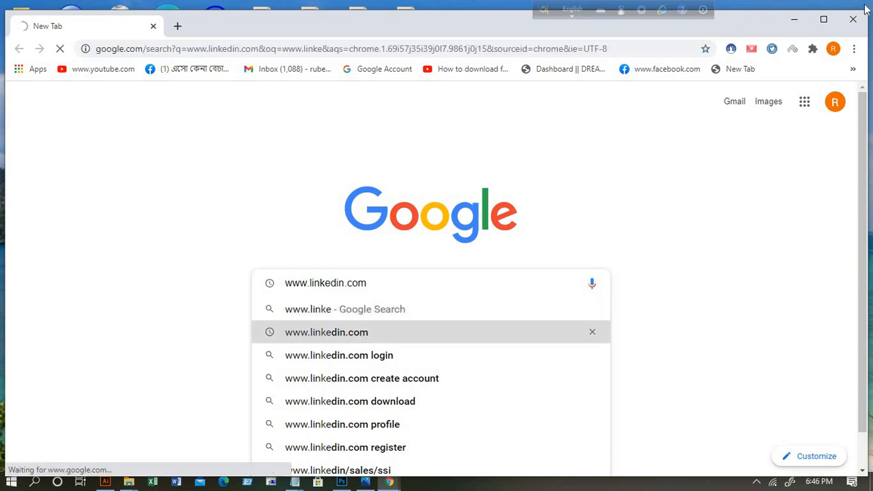
left_click(830, 25)
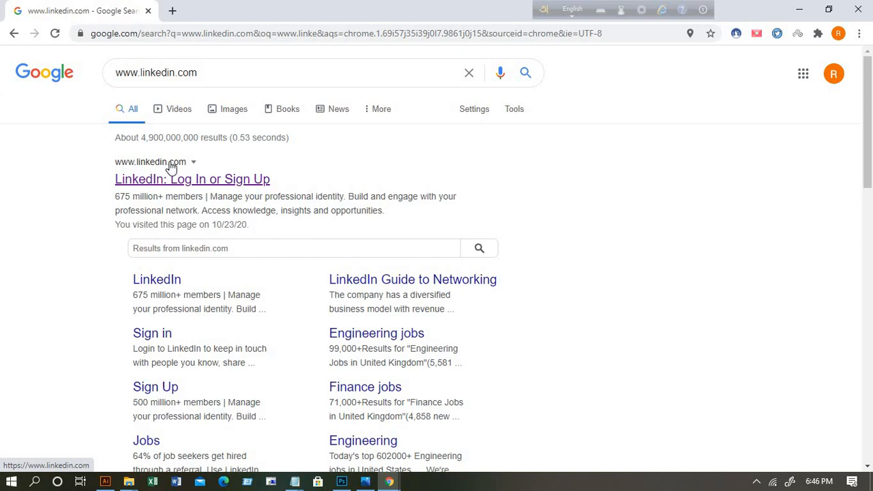
left_click(154, 169)
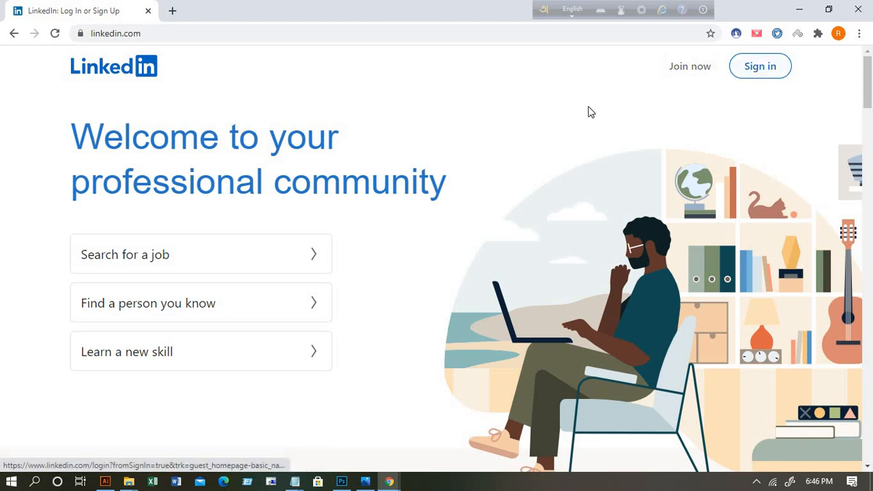
Step: Choose Join now on the LinkedIn home page to start a new account
left_click(691, 74)
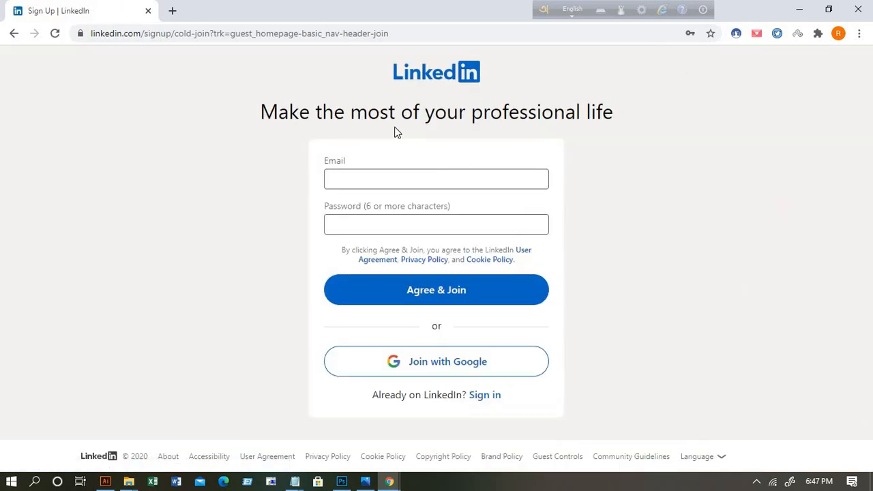
Step: Enter the account's Gmail address and a password, then submit with Agree & Join
left_click(348, 177)
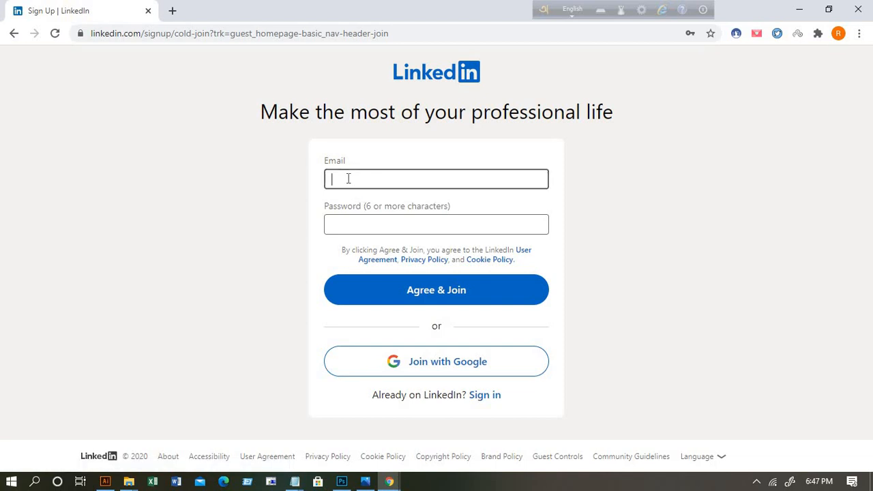
left_click(356, 226)
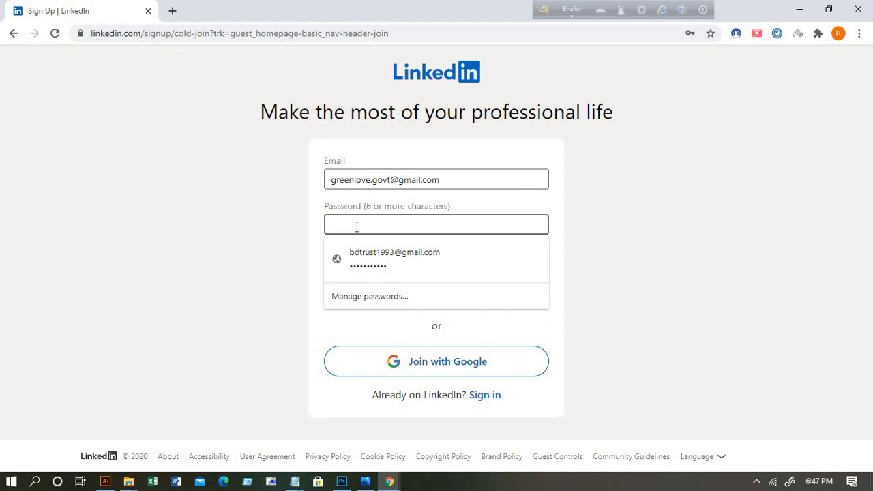
type("g")
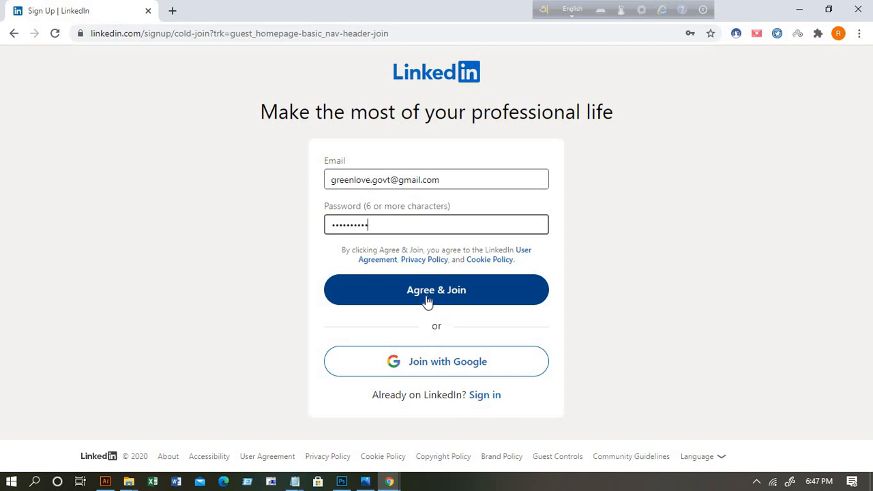
left_click(455, 296)
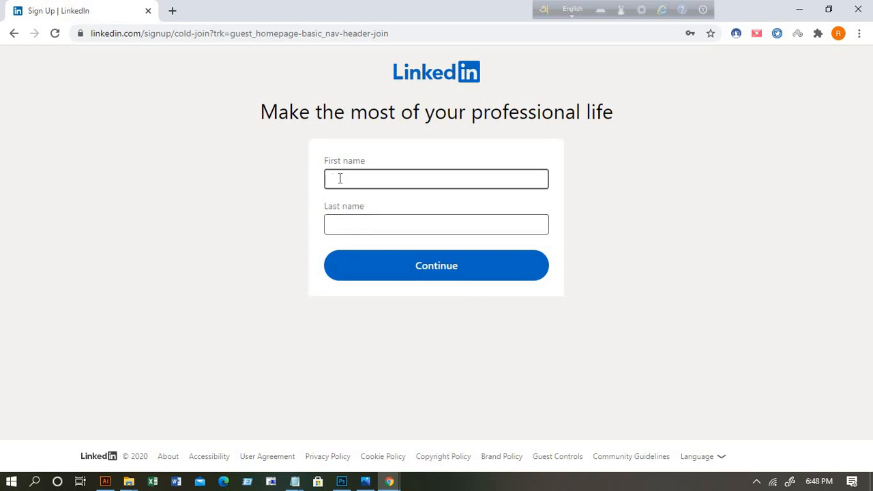
Step: Enter the account holder's first and last name and continue
left_click(356, 227)
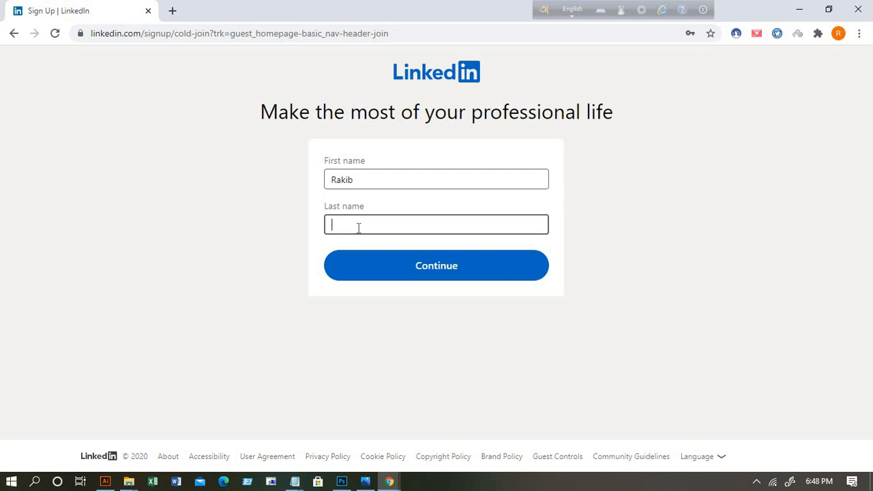
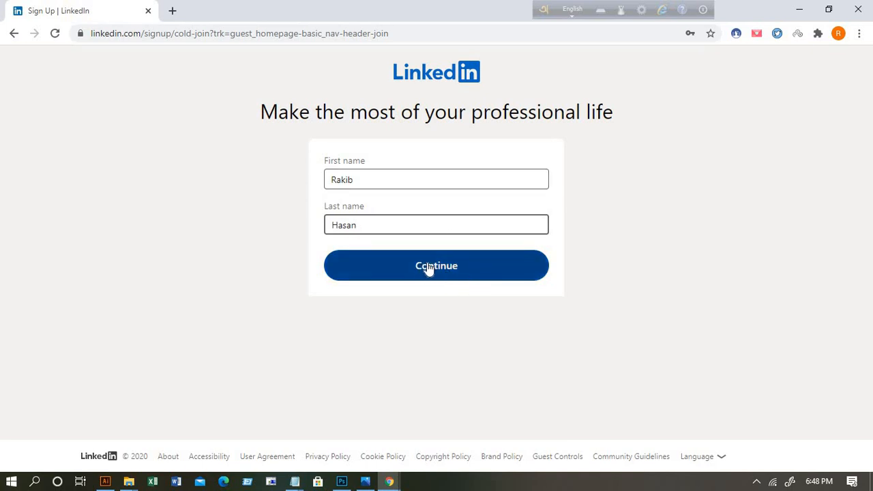
left_click(457, 272)
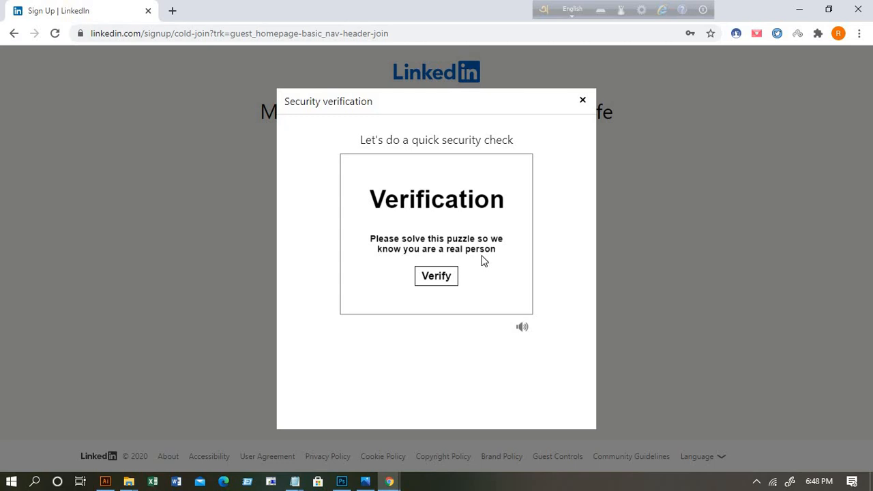
Step: Attempt the upright-image puzzle across five rounds, which ends in a 'not quite right' rejection
left_click(444, 282)
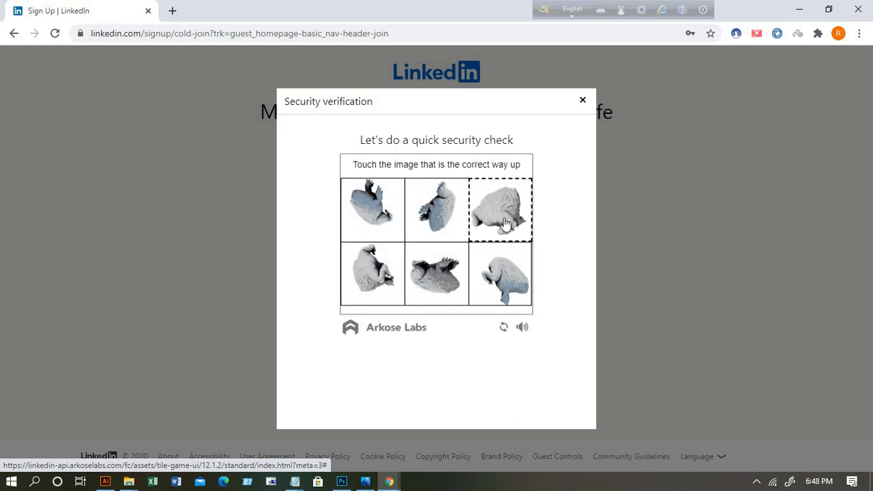
left_click(372, 210)
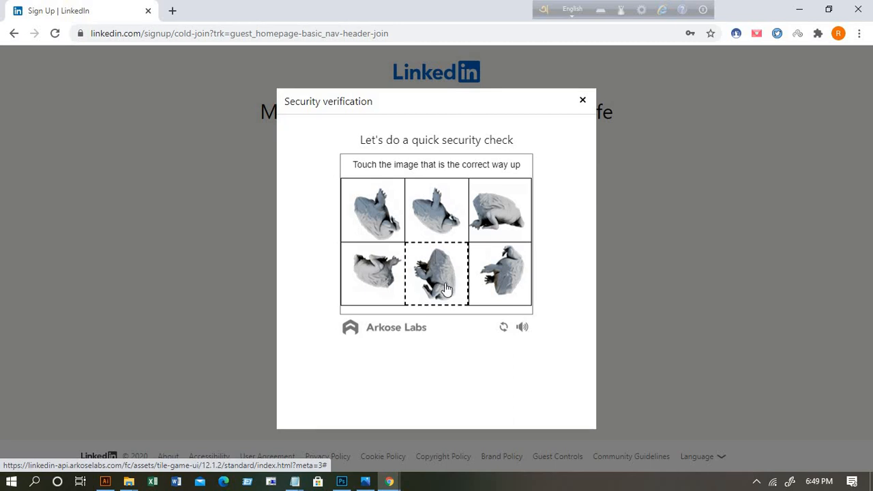
left_click(446, 285)
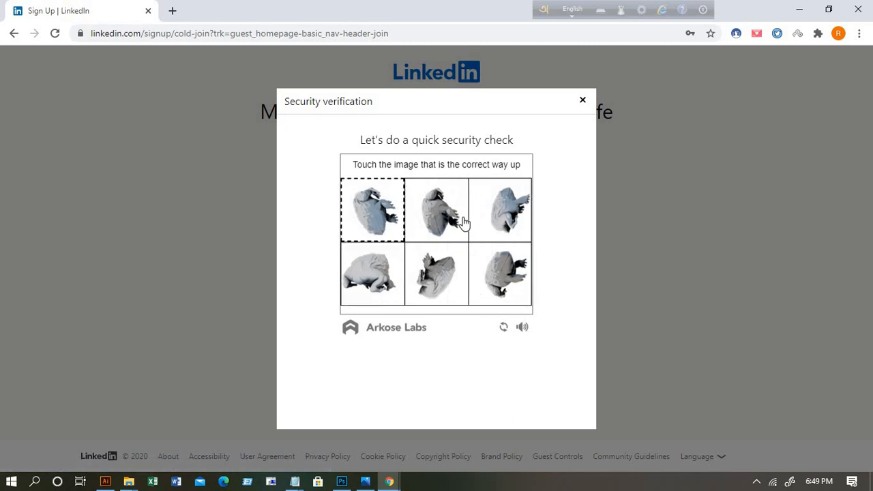
left_click(498, 211)
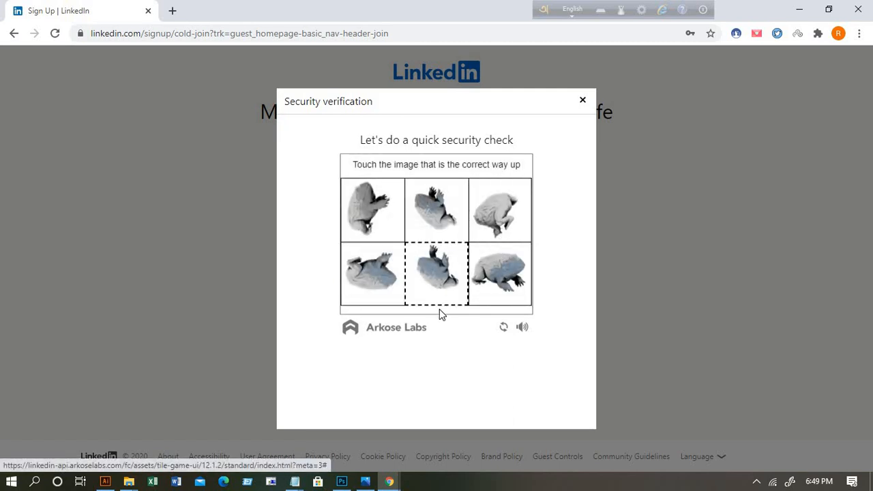
left_click(498, 276)
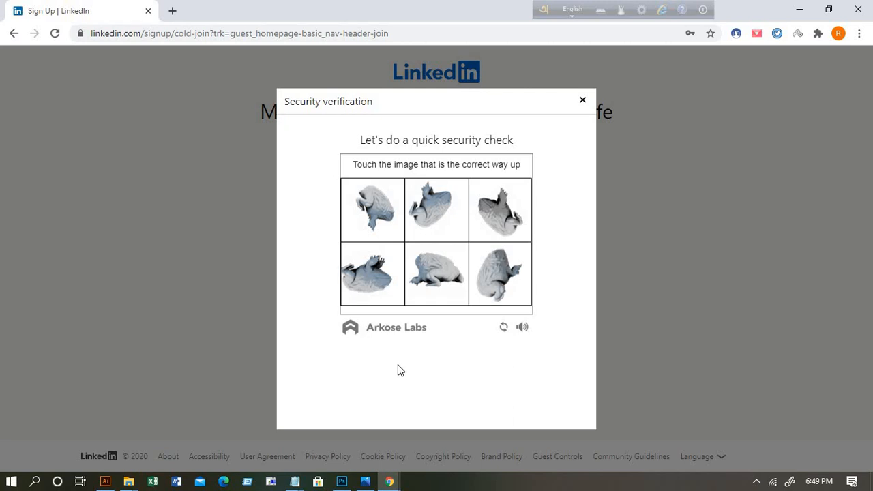
left_click(436, 273)
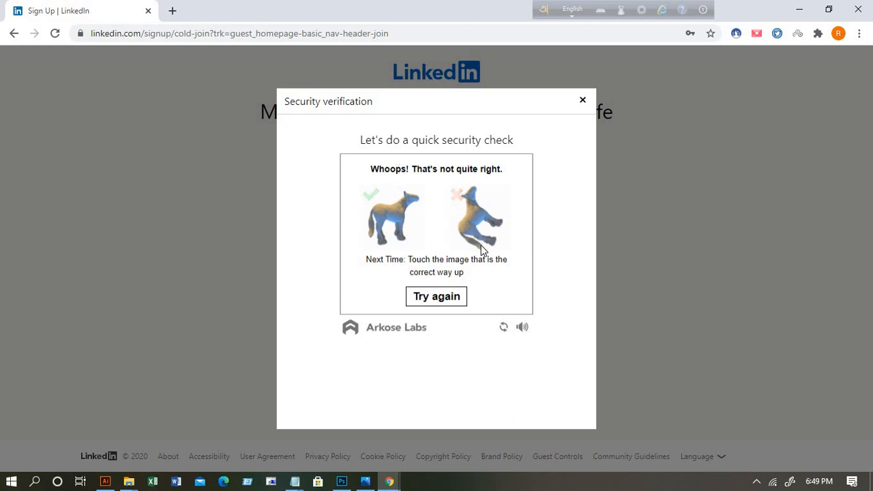
Step: Retry the puzzle and pick the upright image in all five rounds to pass verification
left_click(447, 304)
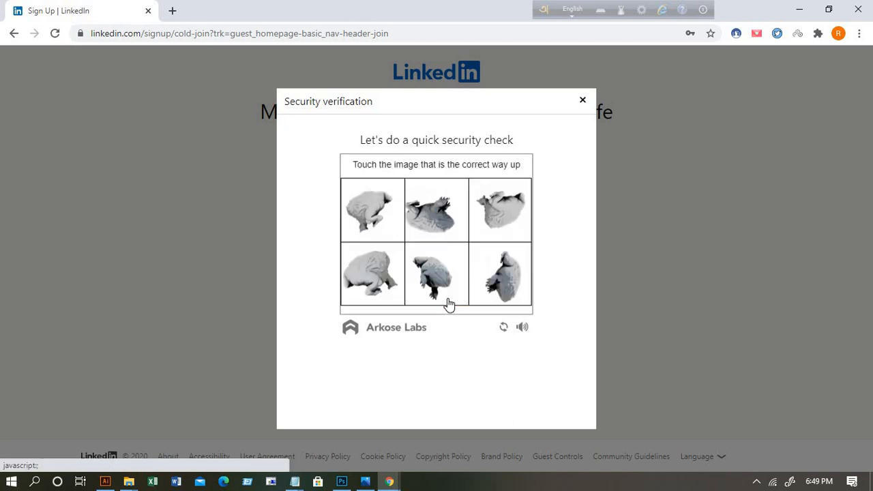
left_click(370, 287)
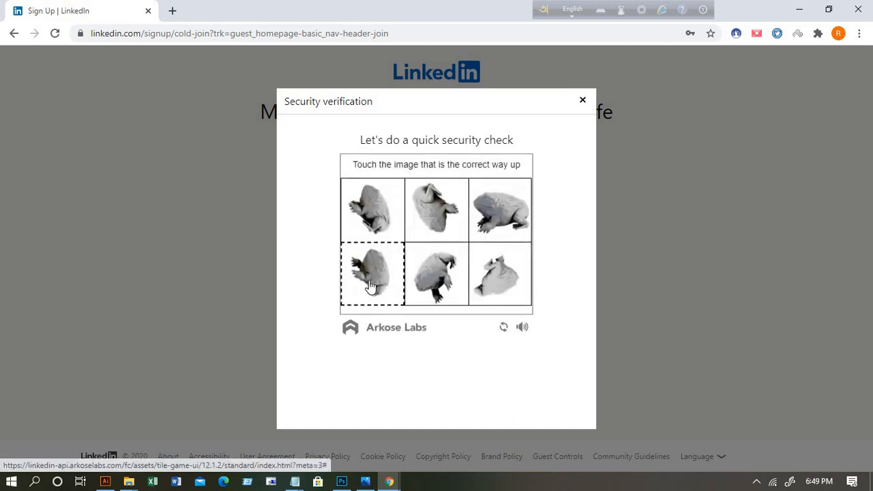
left_click(505, 223)
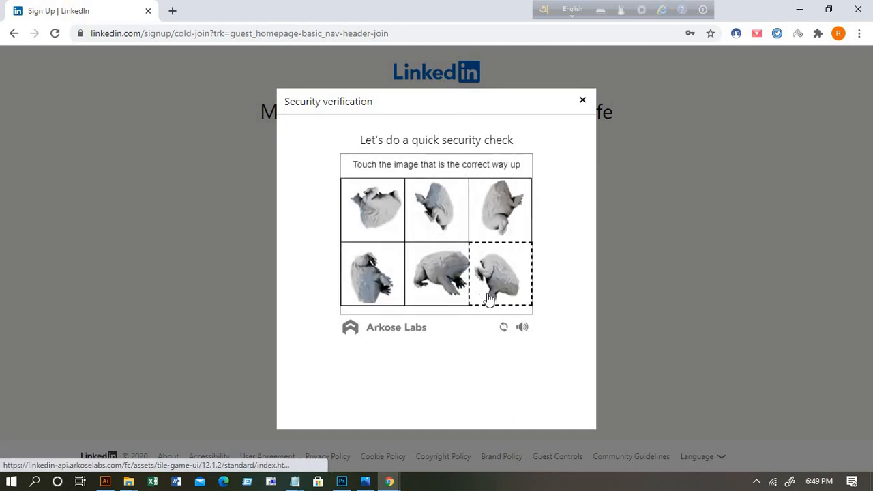
left_click(447, 277)
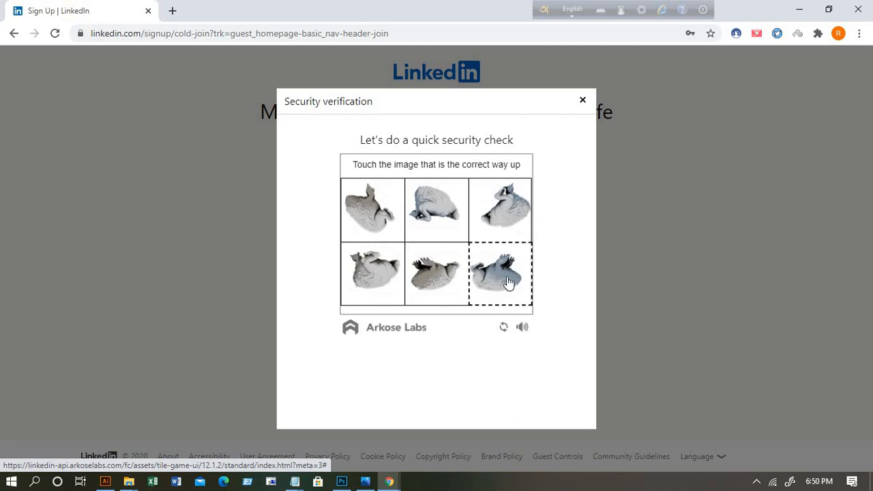
left_click(440, 220)
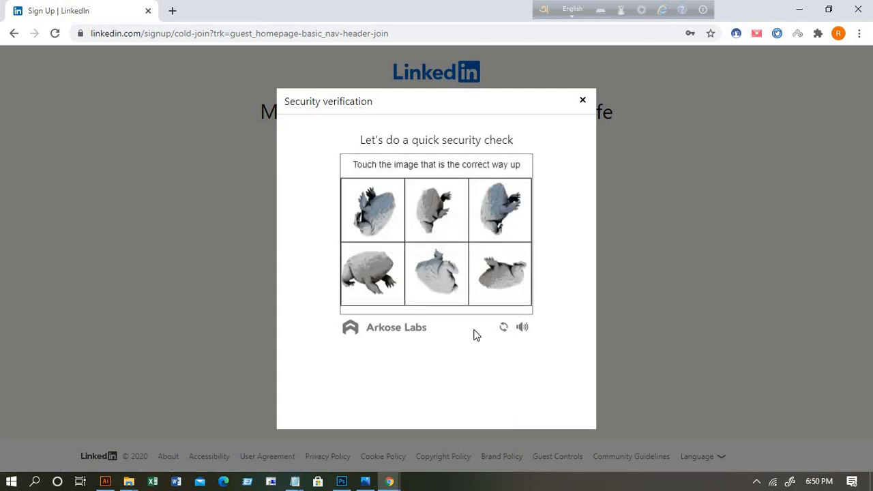
left_click(379, 283)
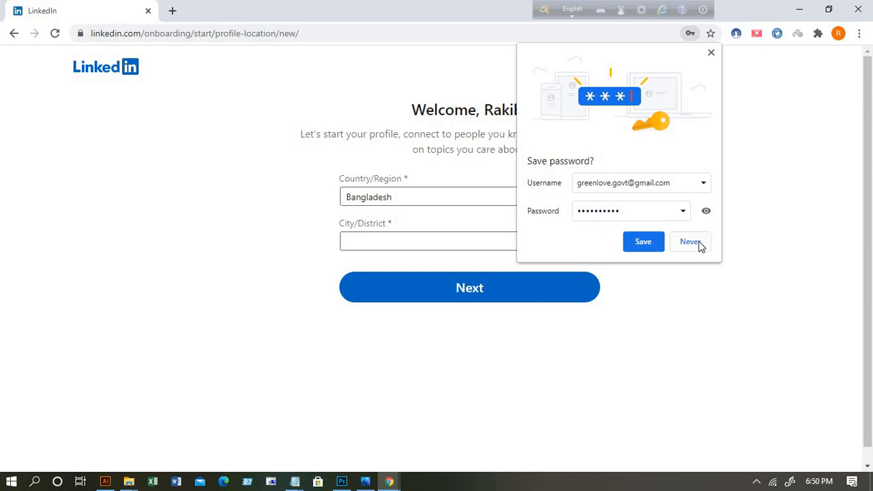
Step: Save the password in Chrome, keep Bangladesh as country, set the city to Dhaka, Bangladesh, and continue
left_click(643, 243)
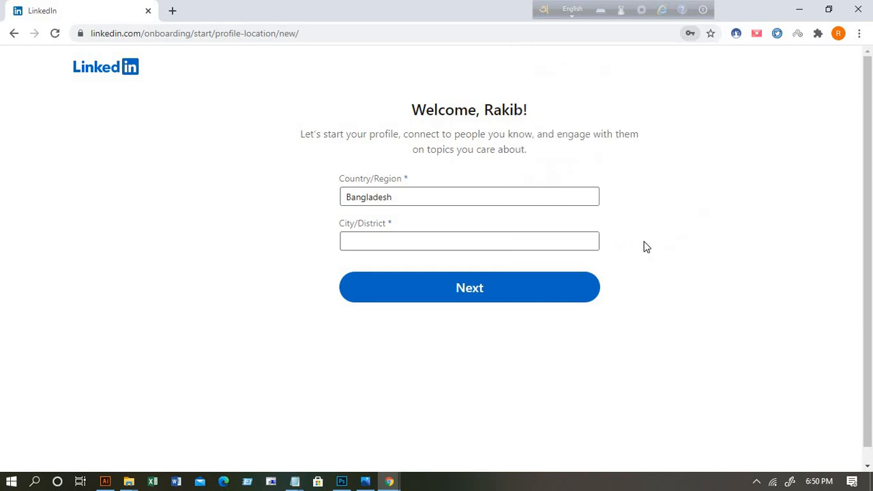
left_click(348, 195)
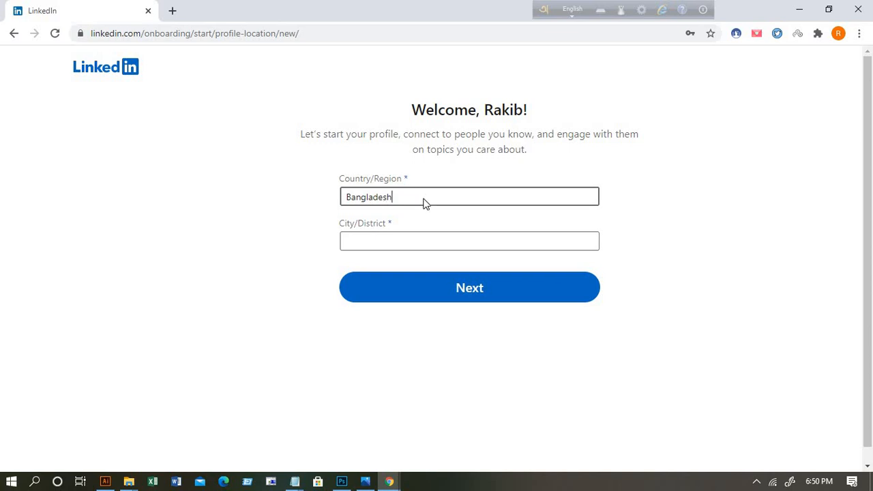
left_click(395, 220)
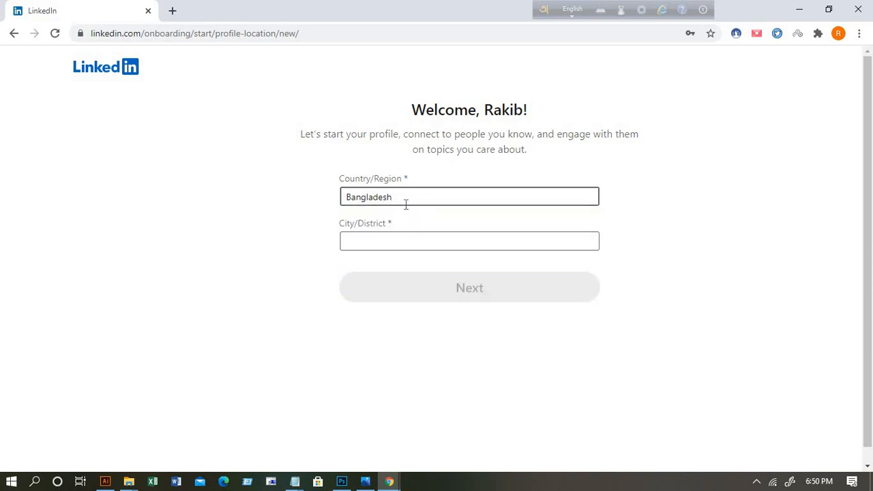
left_click(376, 242)
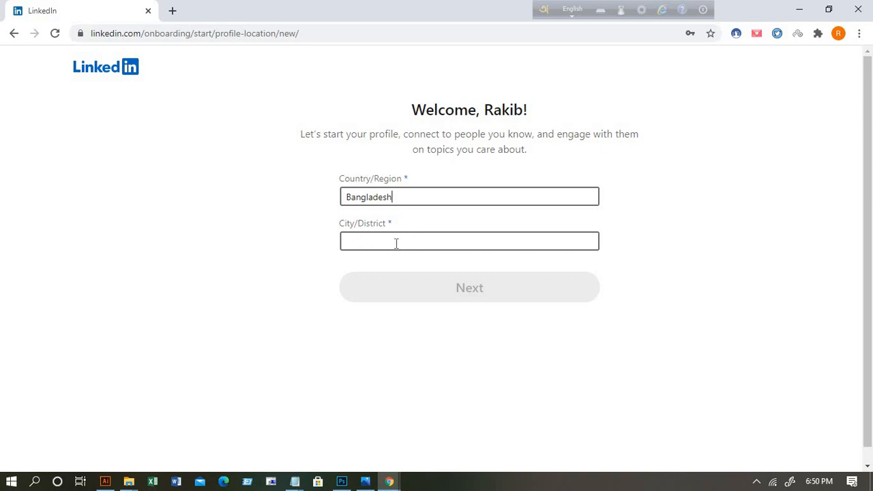
left_click(396, 242)
type("d")
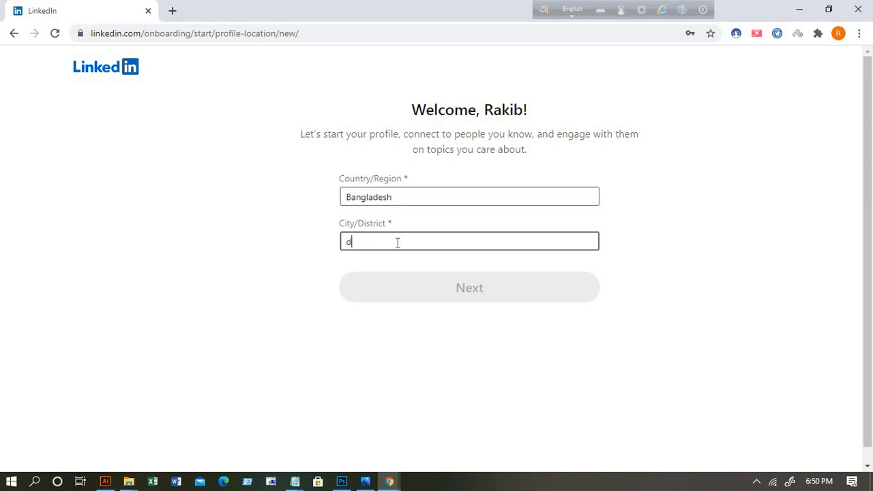
type("ha")
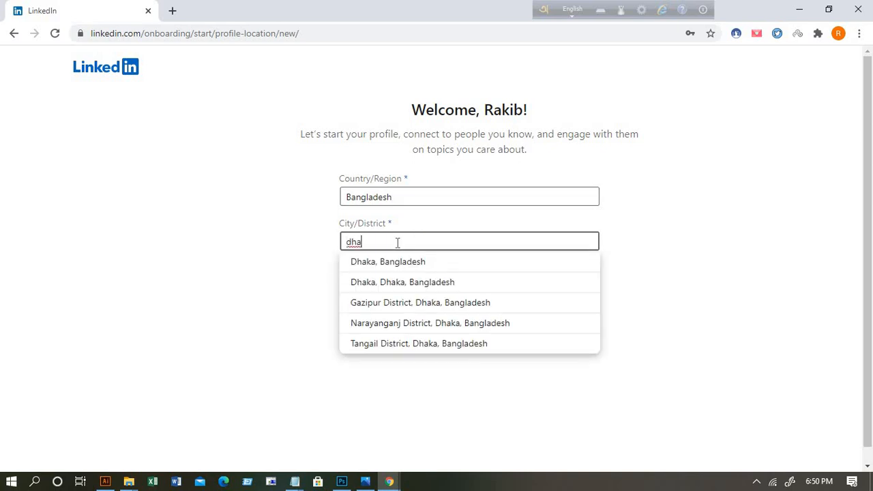
left_click(398, 266)
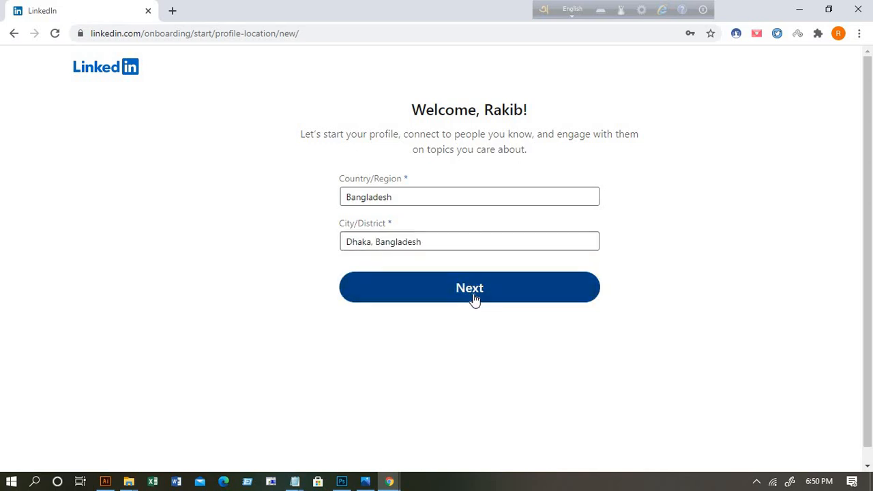
left_click(475, 300)
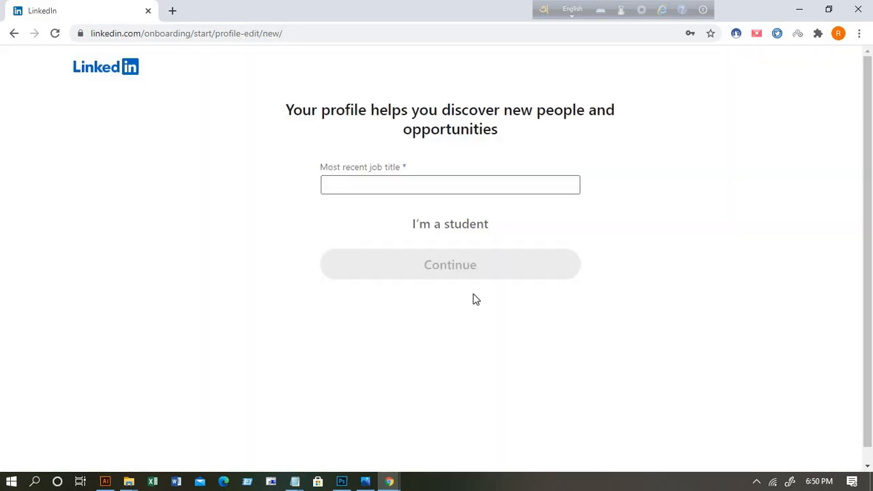
Step: Enter Graphic Designer as the most recent job title with Full-time employment
left_click(335, 182)
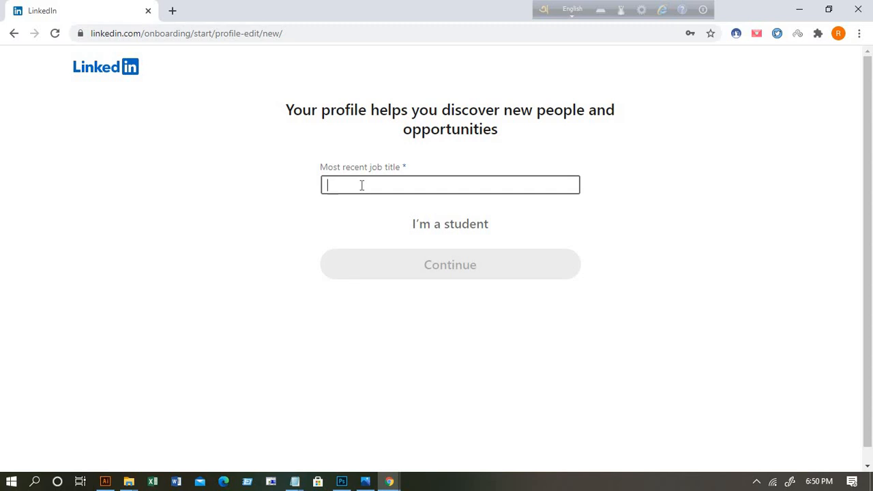
type("gra")
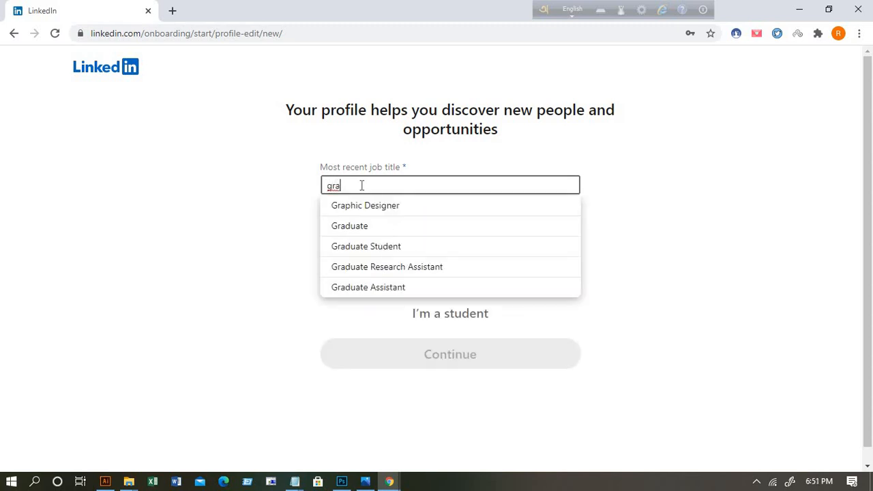
left_click(370, 206)
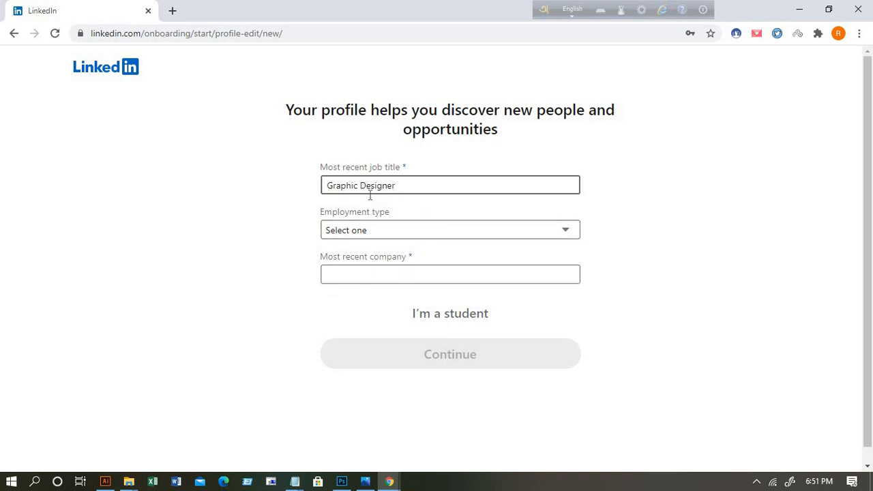
left_click(570, 232)
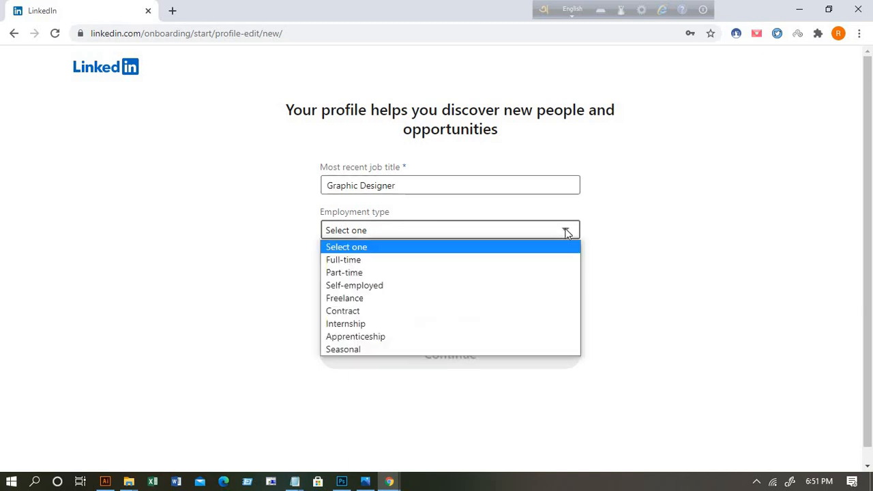
left_click(567, 230)
left_click(566, 230)
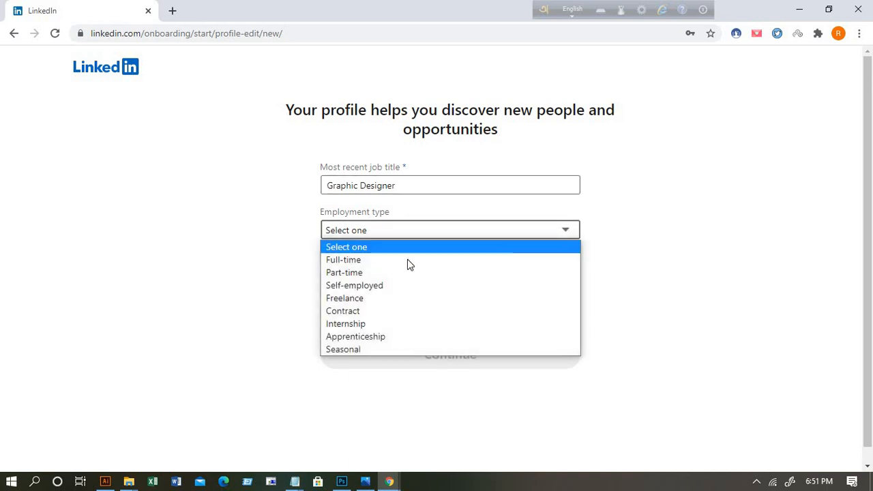
left_click(345, 260)
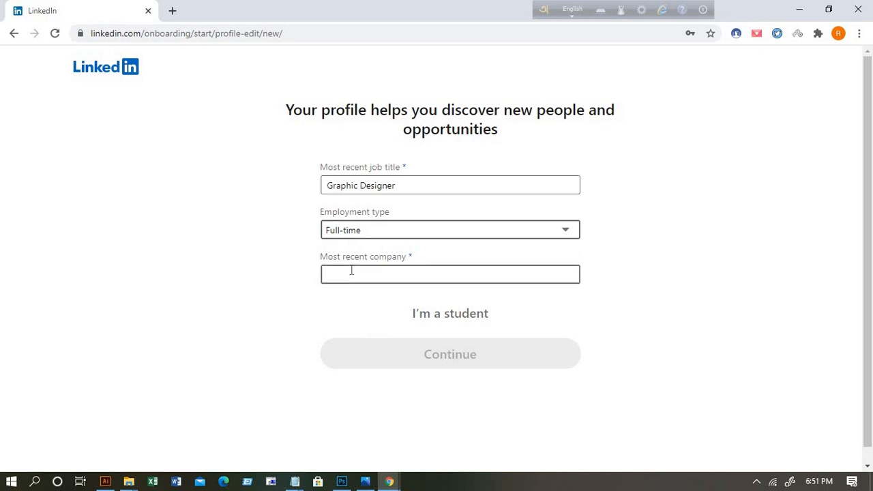
Step: Set the company to Fiverr, submit the job details, and minimize Chrome
left_click(375, 274)
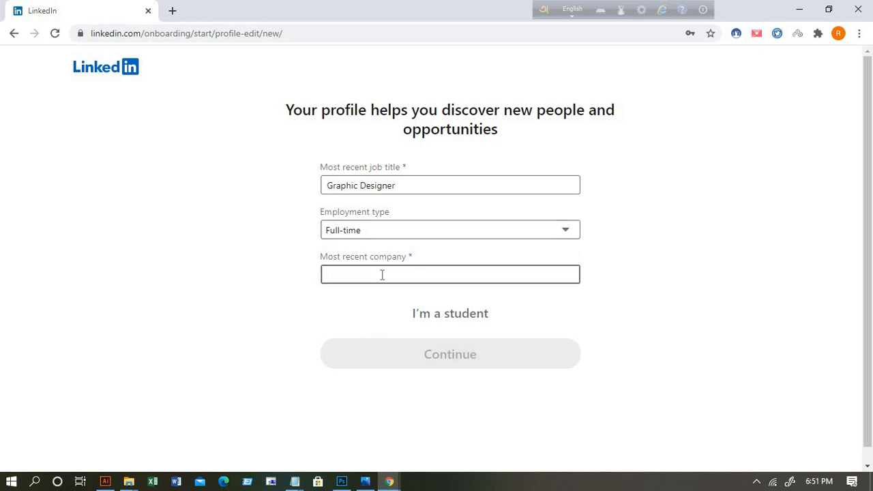
type("fi")
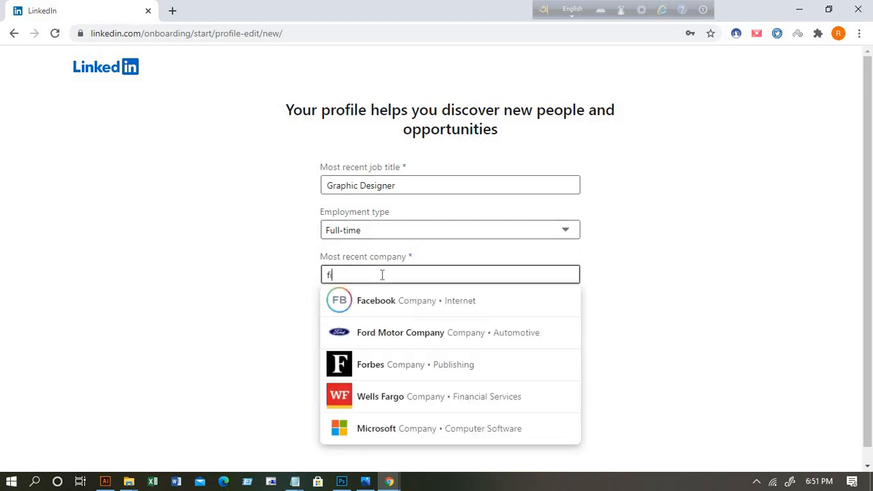
type("ve")
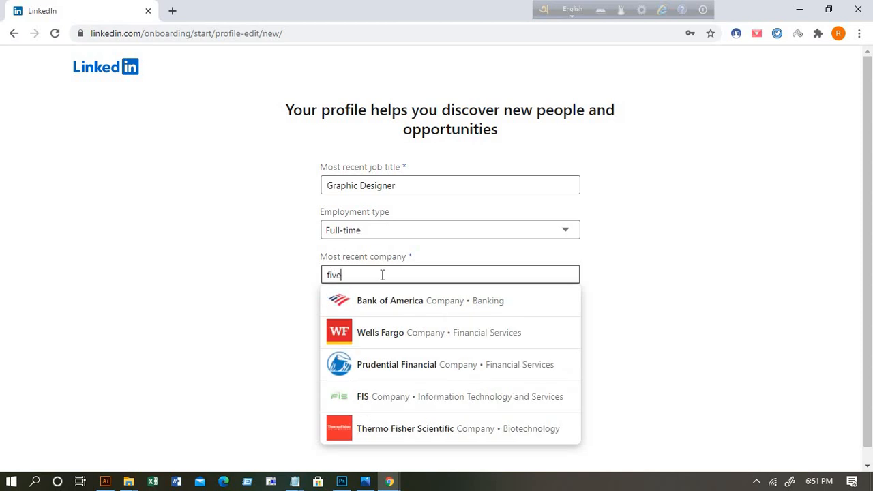
type("rr")
left_click(390, 312)
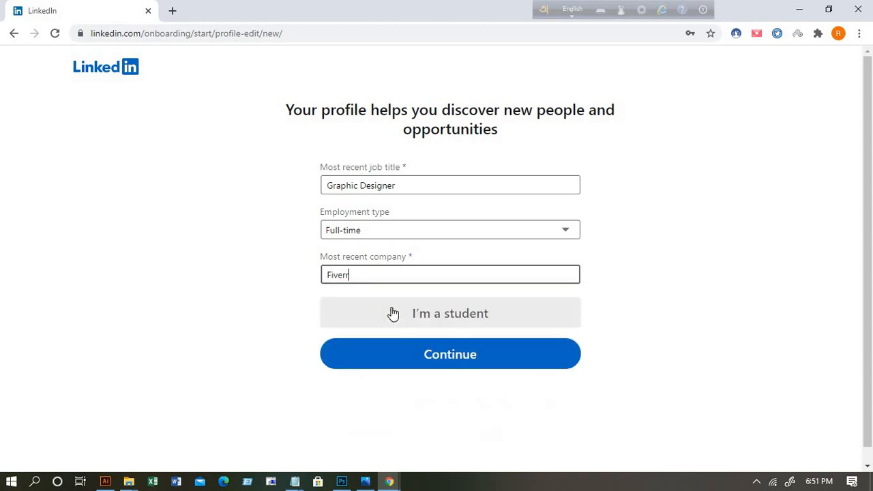
left_click(461, 365)
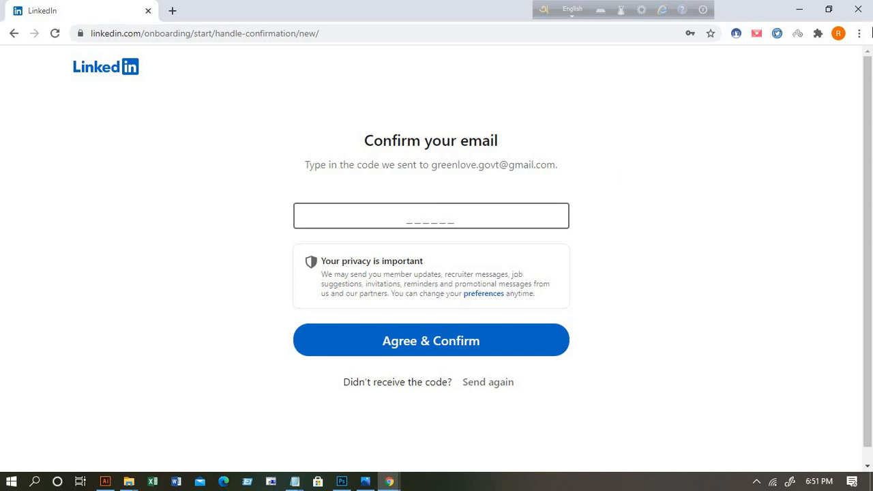
left_click(796, 8)
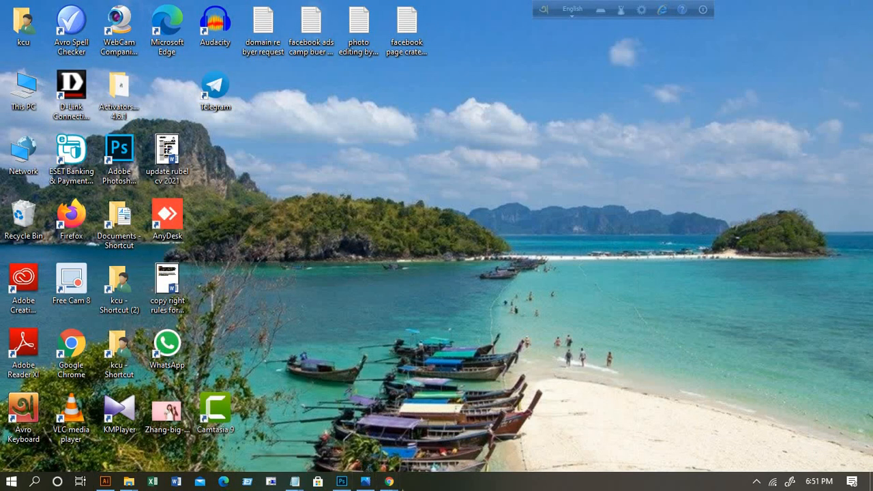
Step: Bring Gmail forward, dismiss the Streak prompt, and open LinkedIn's confirmation email
mouse_move(389, 481)
left_click(347, 436)
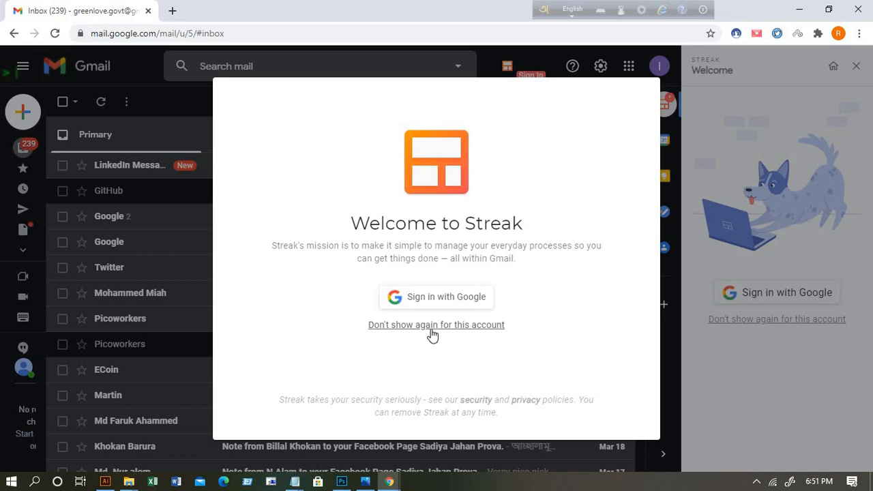
left_click(433, 330)
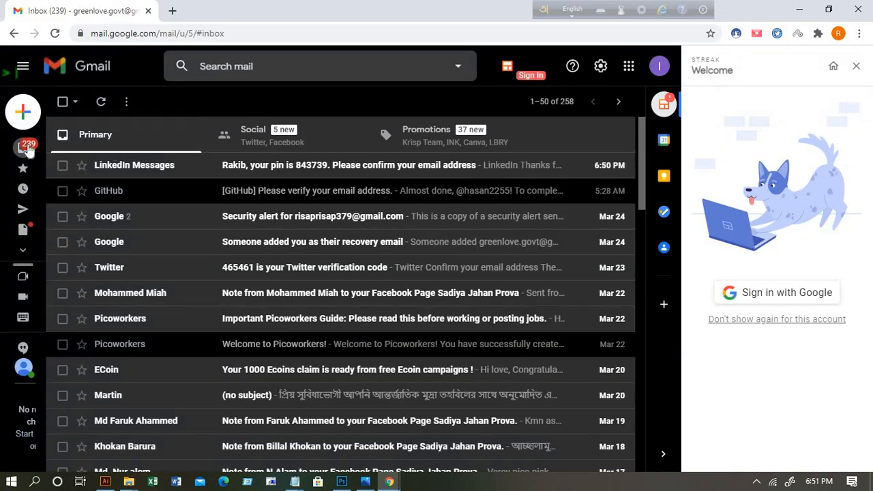
mouse_move(29, 144)
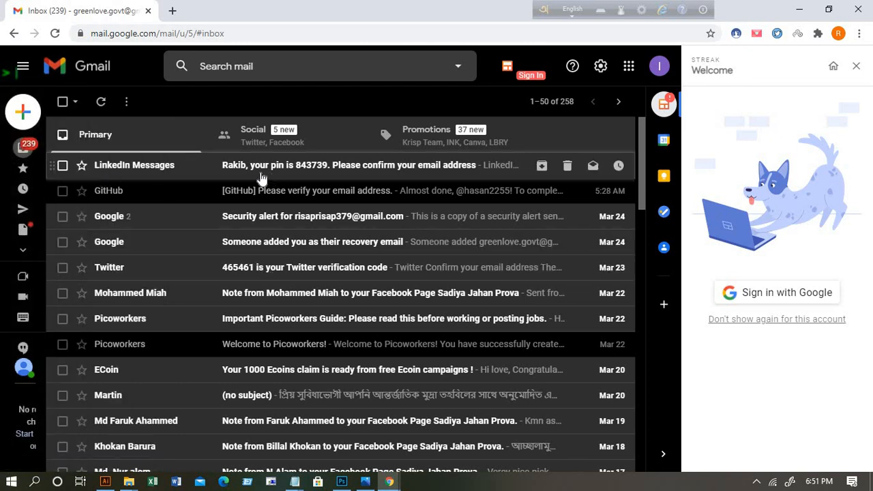
left_click(335, 167)
scroll(400, 205, "down", 3)
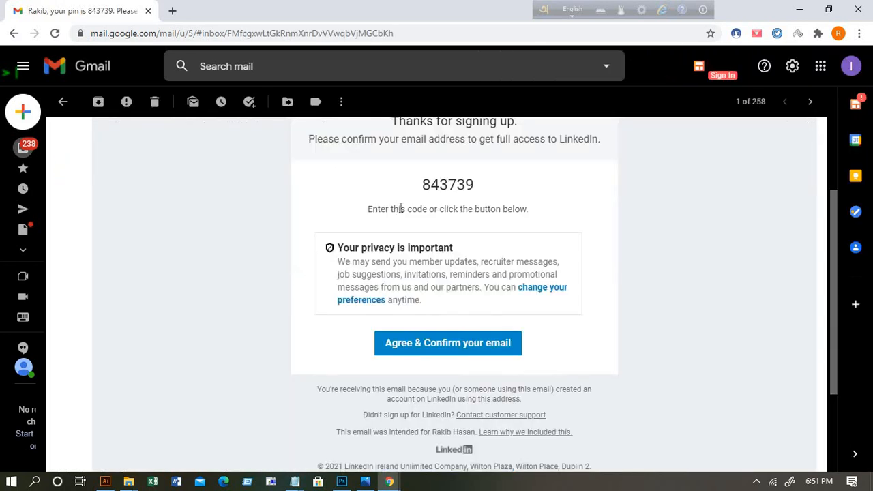
scroll(403, 208, "up", 1)
scroll(403, 208, "up", 2)
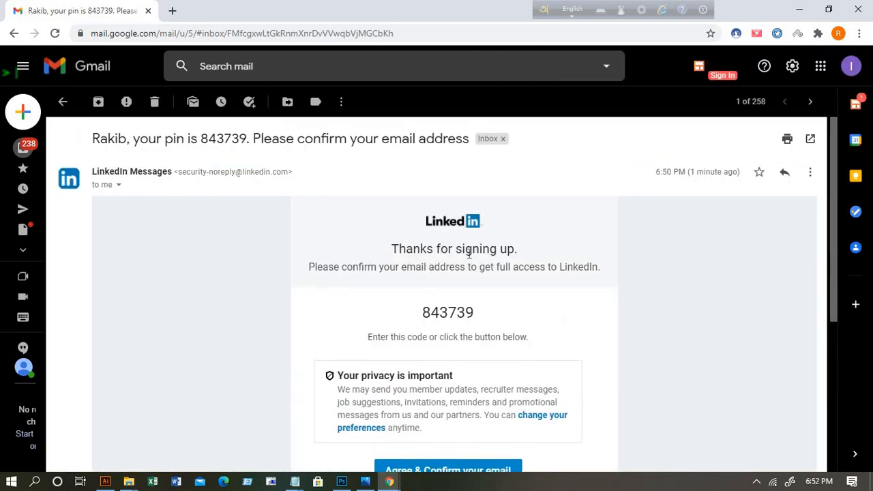
scroll(518, 253, "down", 3)
scroll(516, 252, "up", 2)
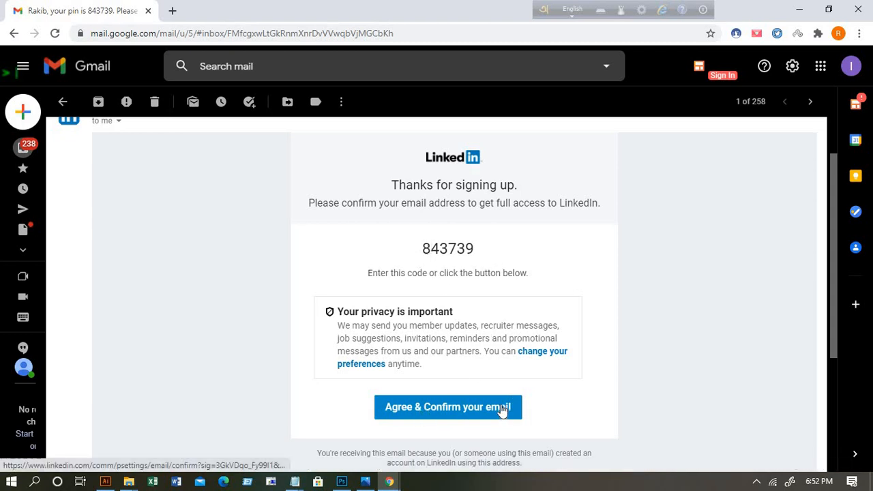
Step: Copy the verification code from the email and minimize Gmail
left_click_drag(466, 250, 400, 243)
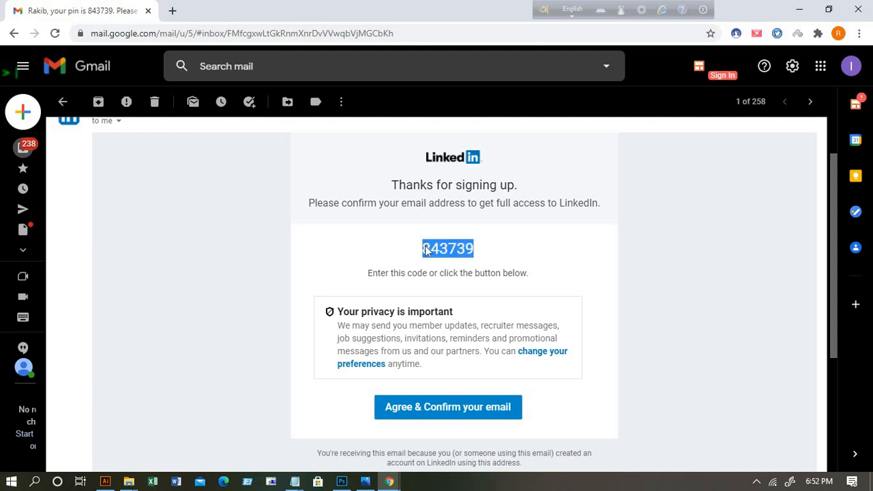
right_click(424, 248)
left_click(455, 257)
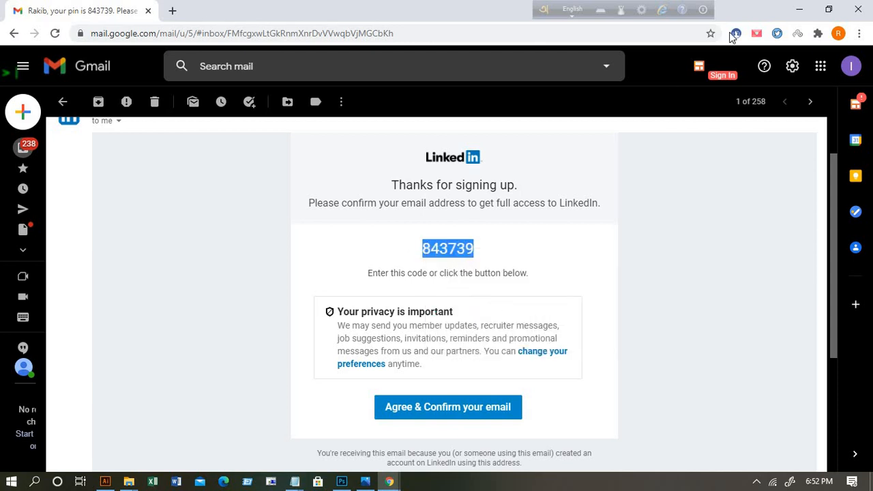
left_click(799, 9)
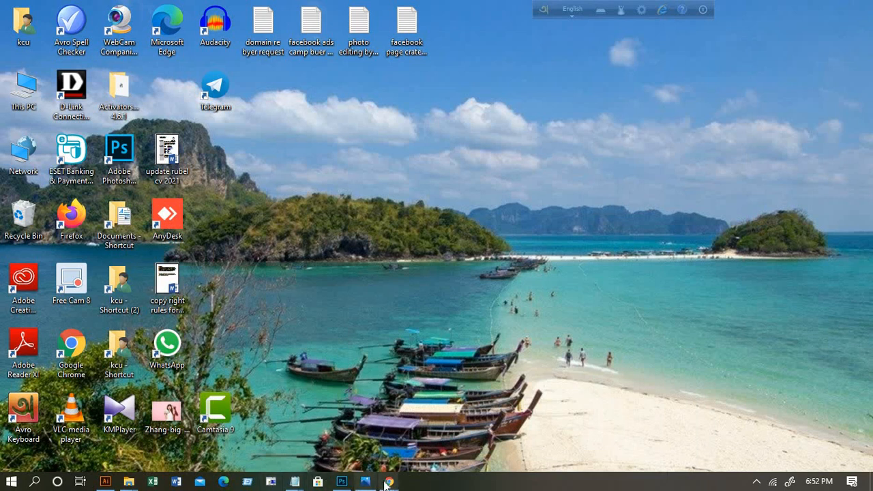
Step: Paste the verification code to confirm the email, then answer Yes to looking for a new job
mouse_move(388, 482)
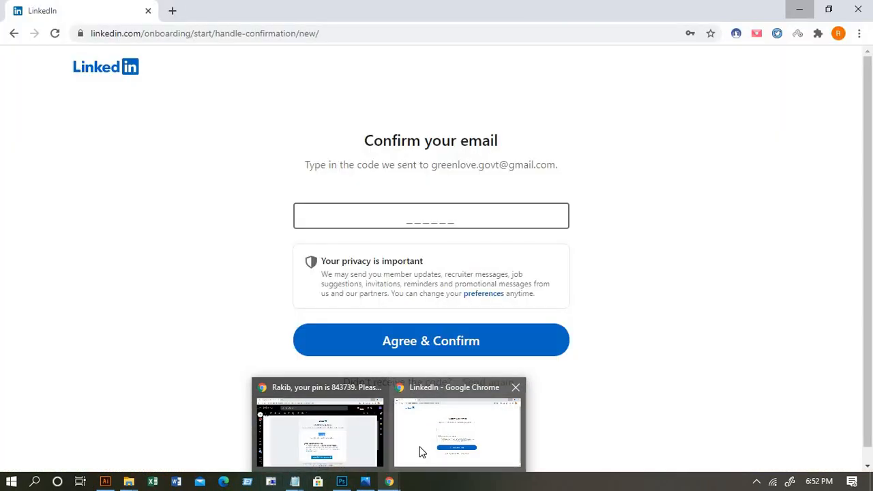
left_click(418, 451)
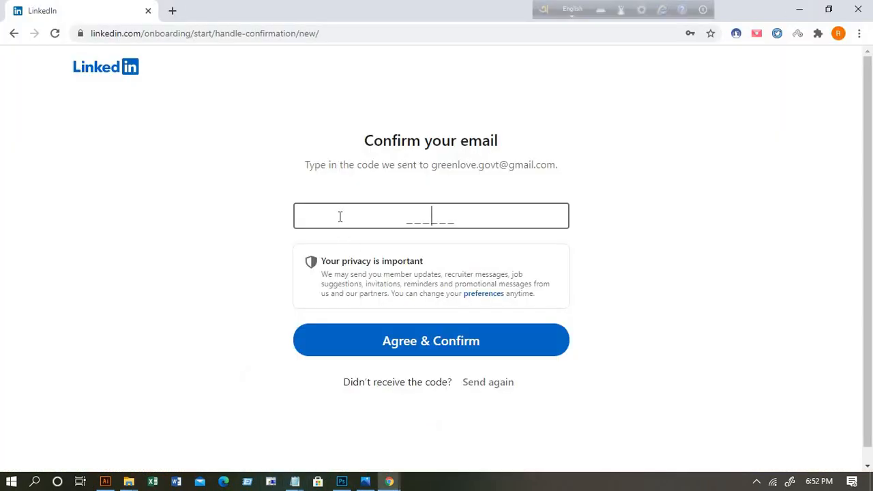
right_click(340, 217)
left_click(391, 293)
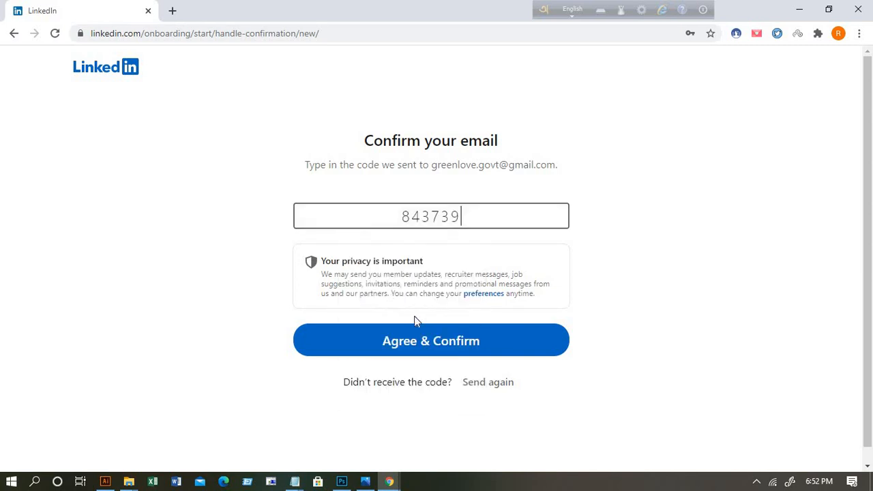
left_click(468, 349)
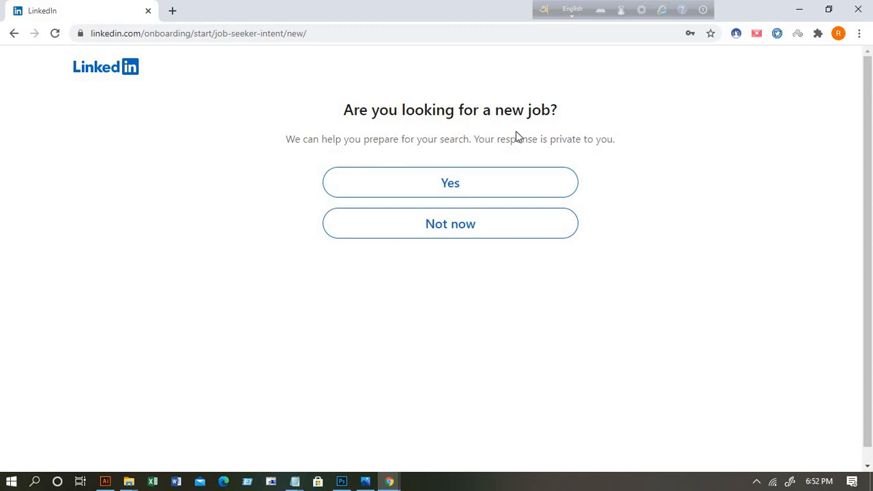
left_click(459, 188)
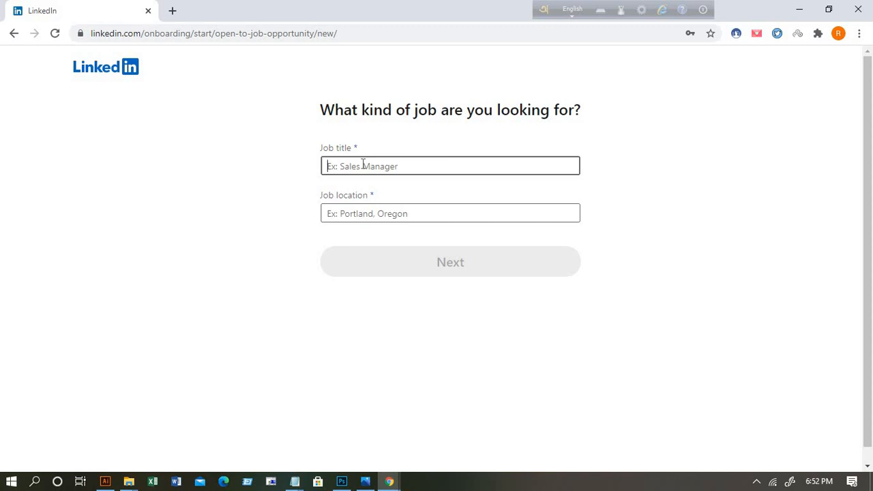
Step: Set the desired job title to Graphic Artist and location to Dhaka, Bangladesh, and continue
type("gra")
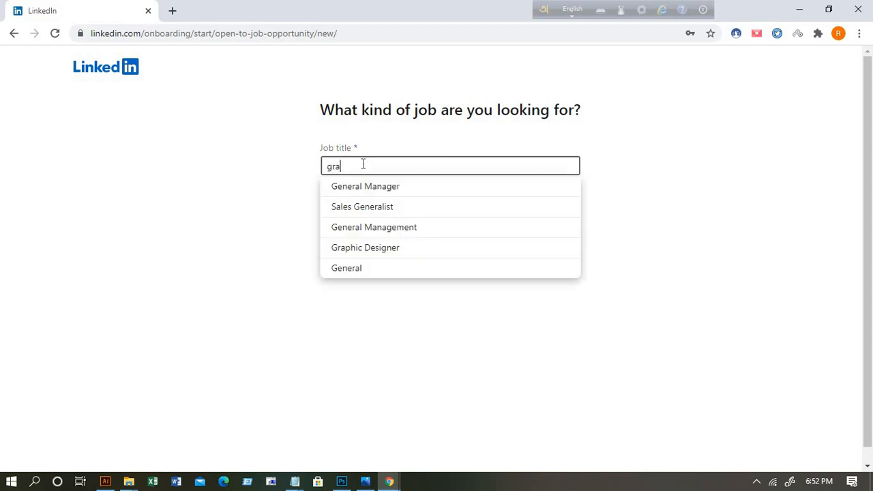
type("phi")
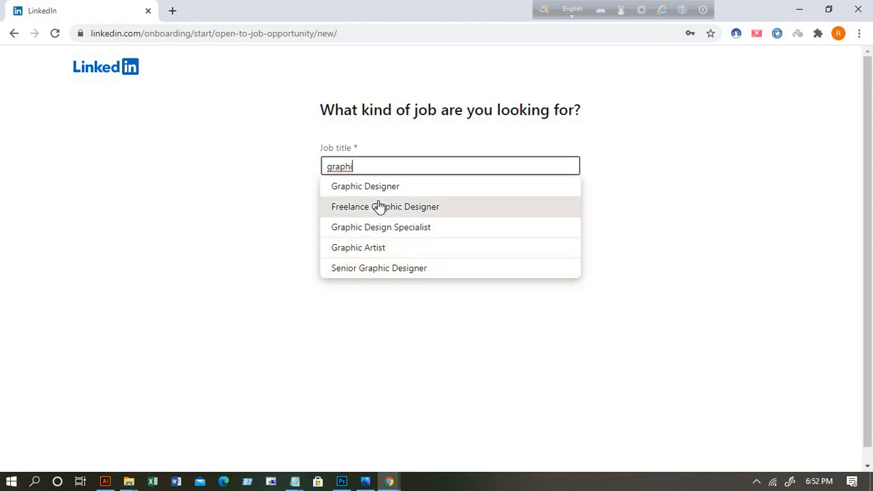
left_click(374, 250)
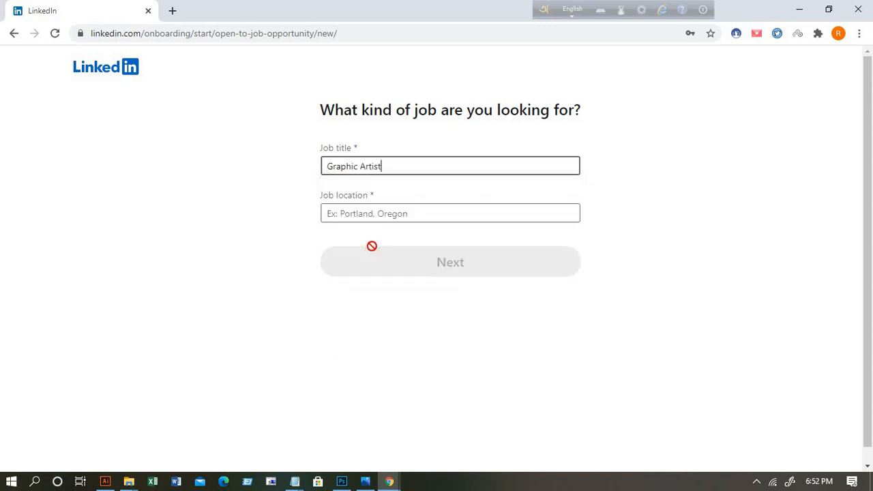
left_click(348, 211)
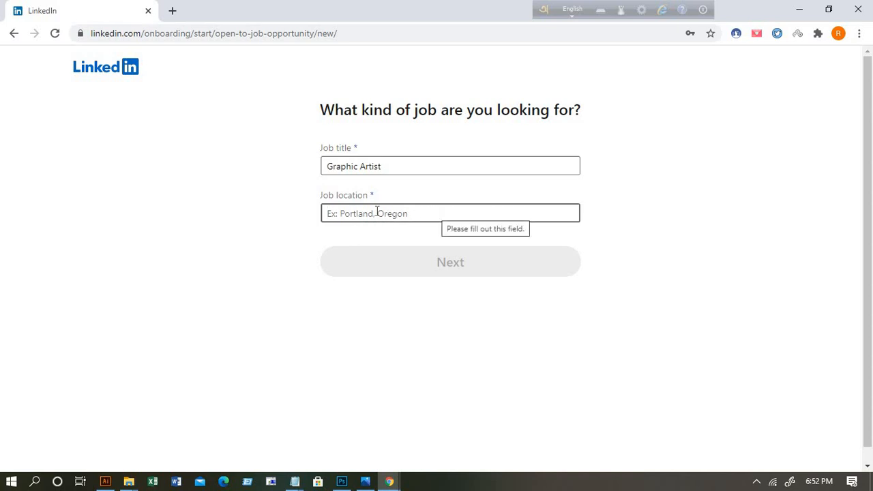
type("d")
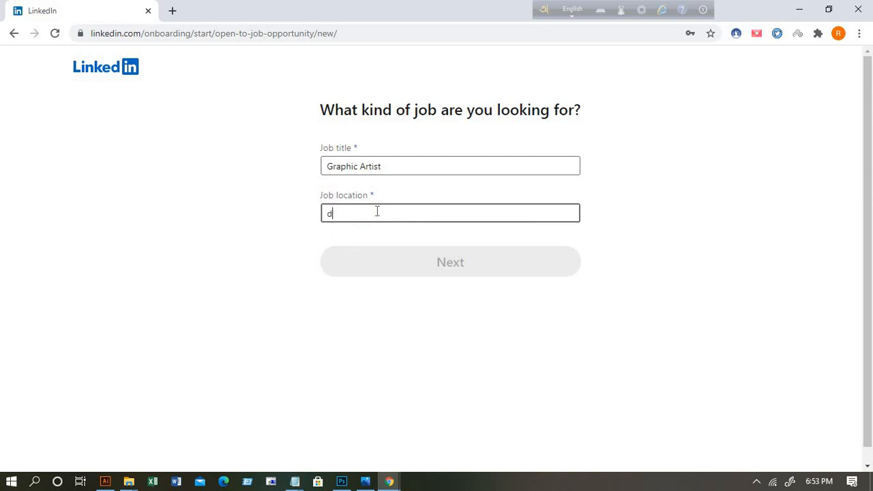
type("haka")
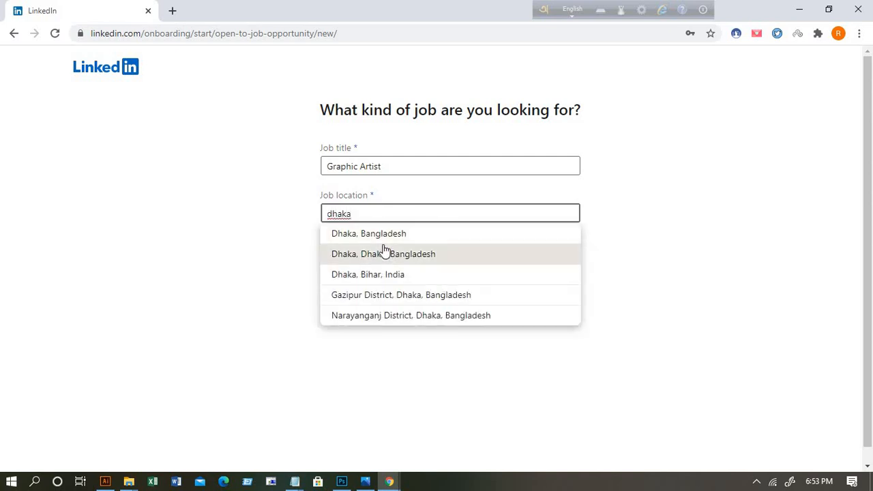
left_click(386, 237)
left_click(452, 260)
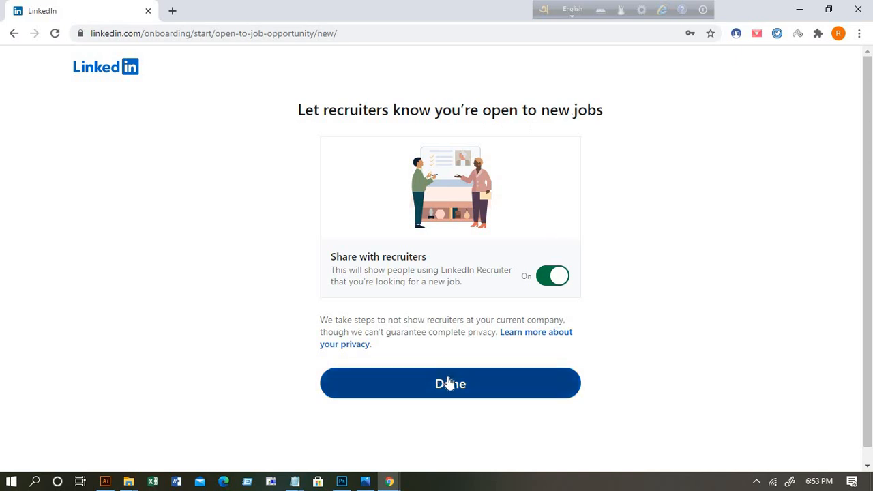
Step: Finish the job-seeker setup and go to your own profile from the Me menu
left_click(468, 392)
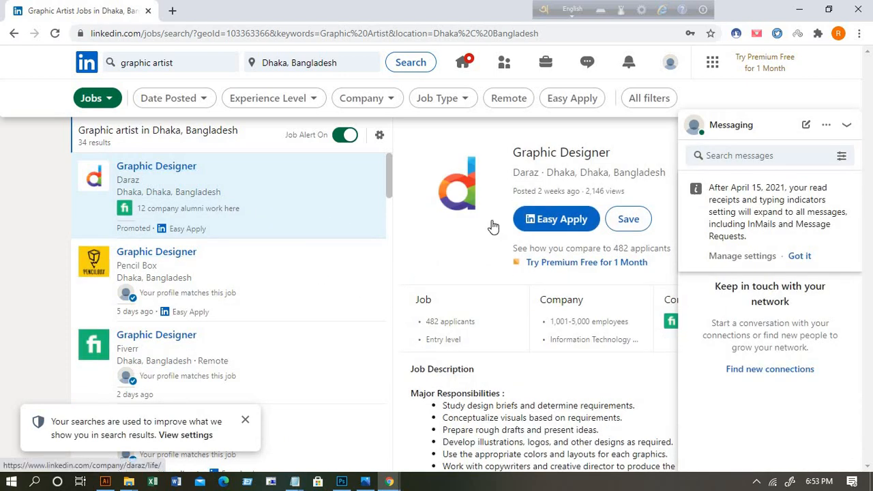
left_click(671, 66)
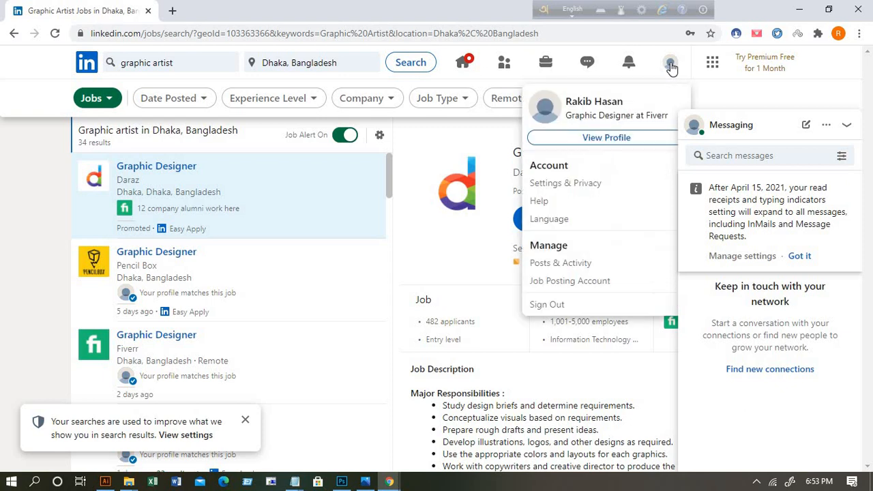
left_click(606, 138)
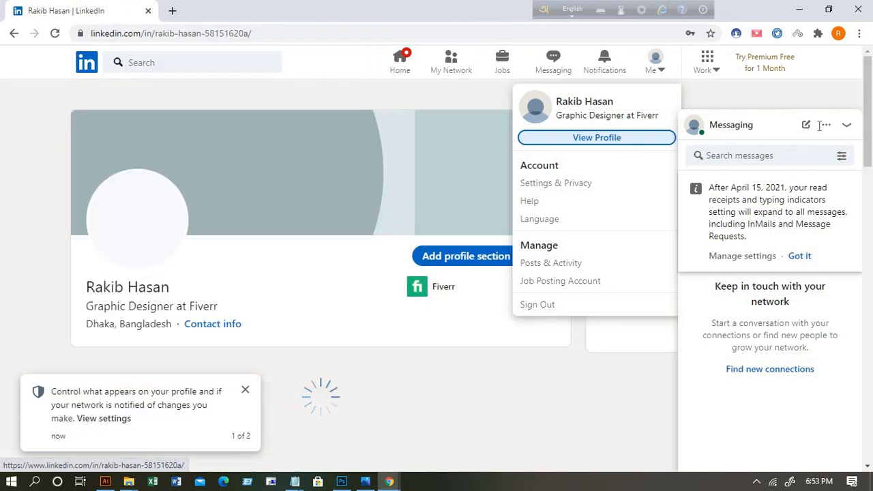
Step: Look over the new profile and start adding a profile photo from the picture's camera icon
scroll(291, 282, "down", 2)
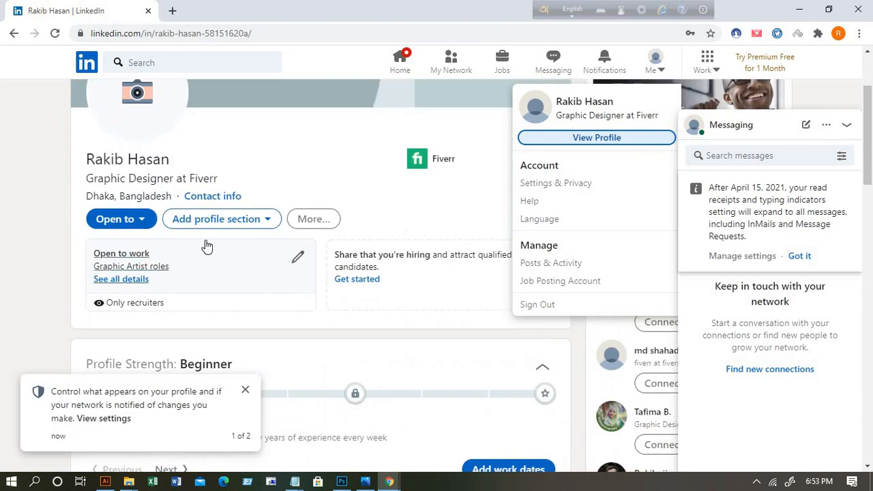
scroll(205, 249, "up", 2)
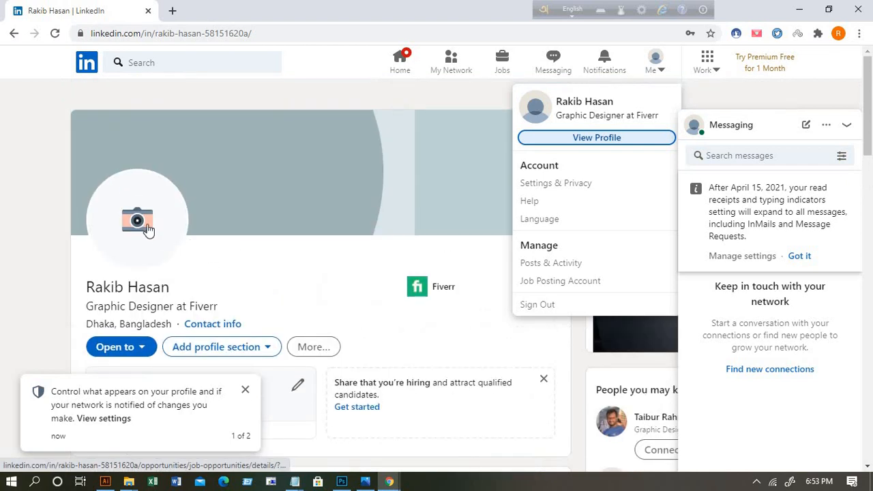
scroll(136, 247, "down", 2)
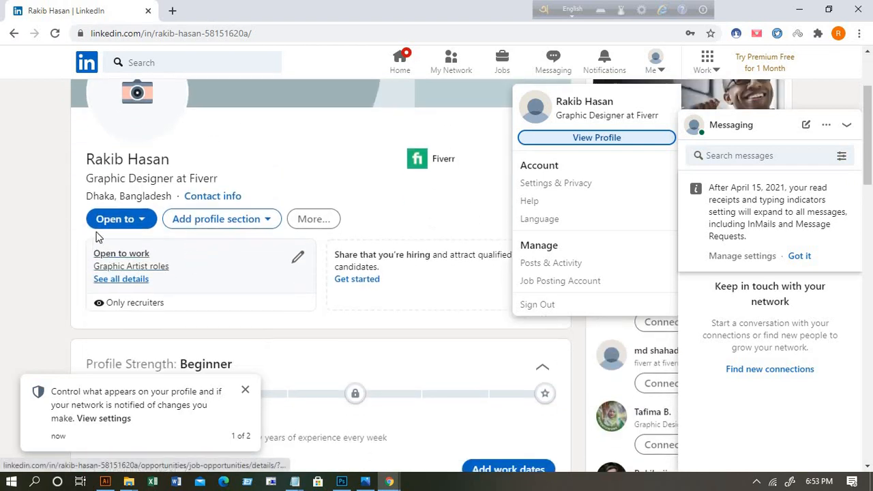
scroll(178, 255, "down", 2)
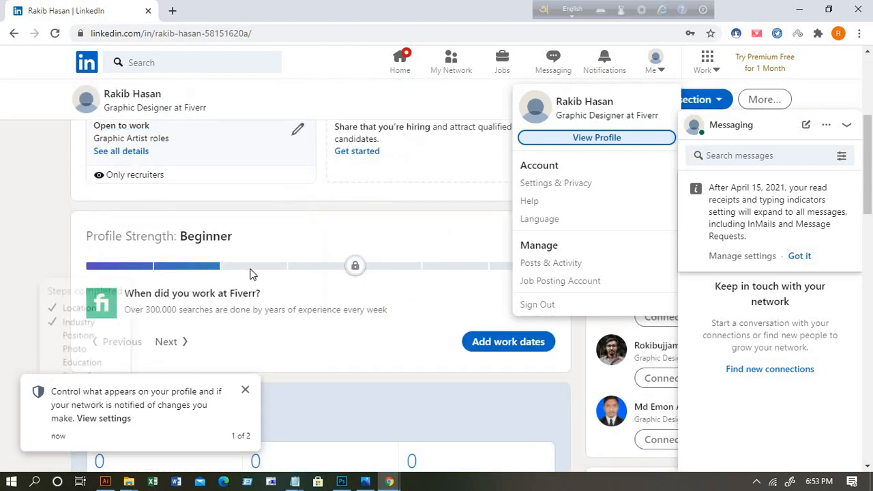
scroll(251, 272, "up", 3)
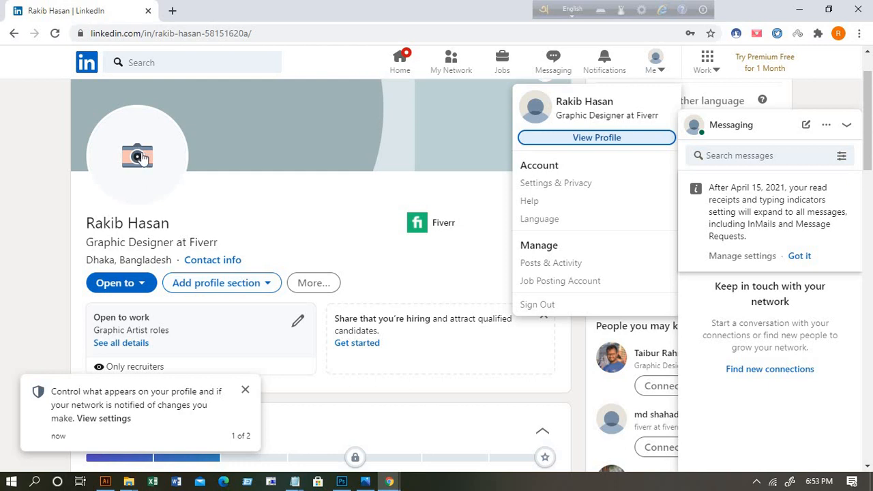
scroll(382, 208, "up", 1)
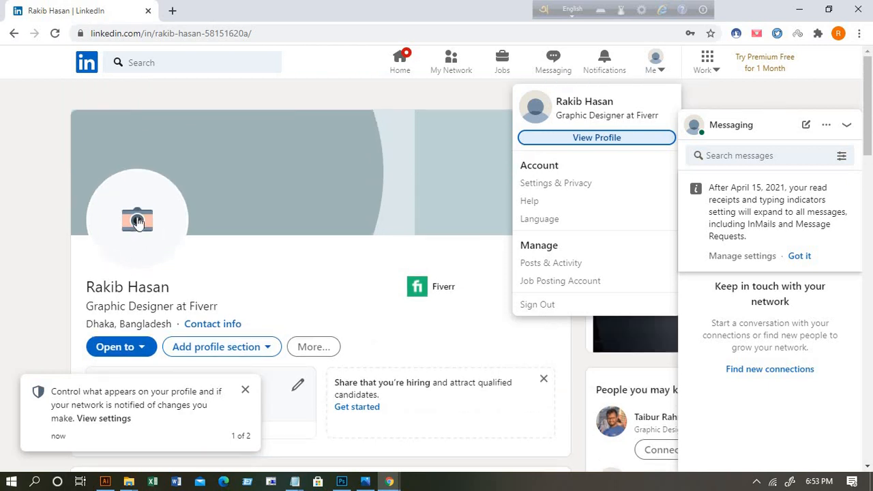
left_click(138, 223)
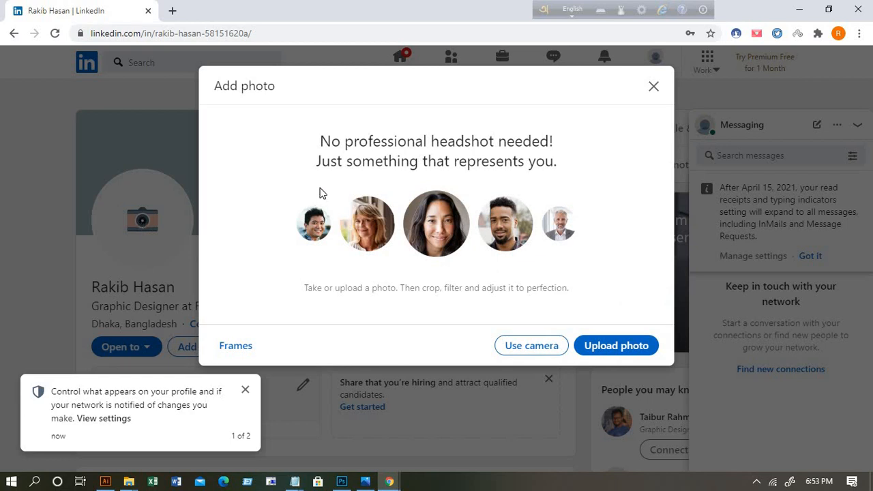
Step: Upload the 'profile picture' image from Downloads as the profile photo
left_click(625, 353)
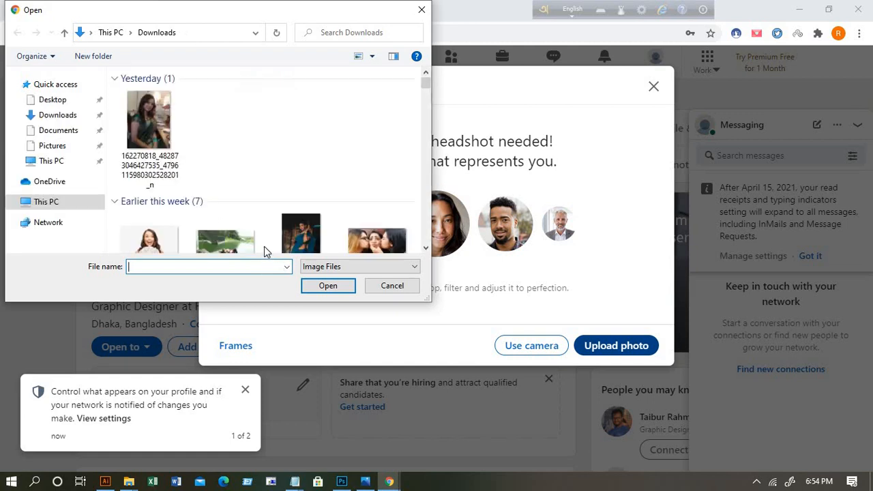
left_click(59, 116)
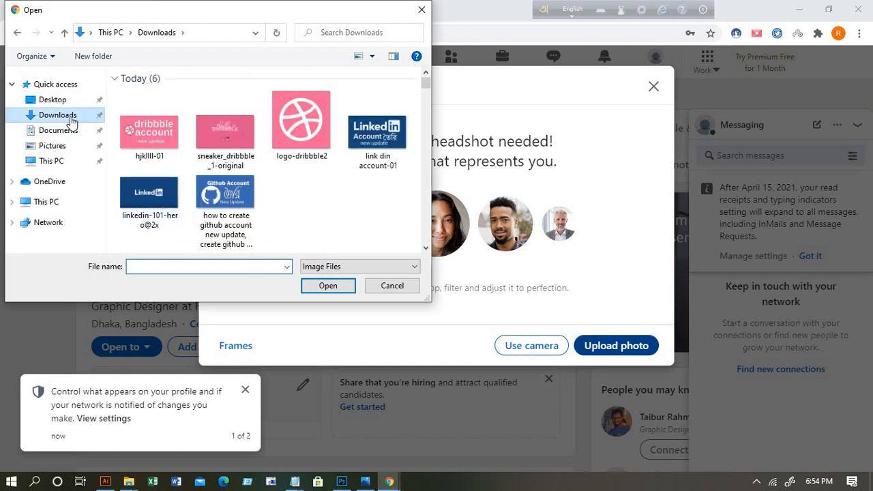
scroll(327, 212, "down", 2)
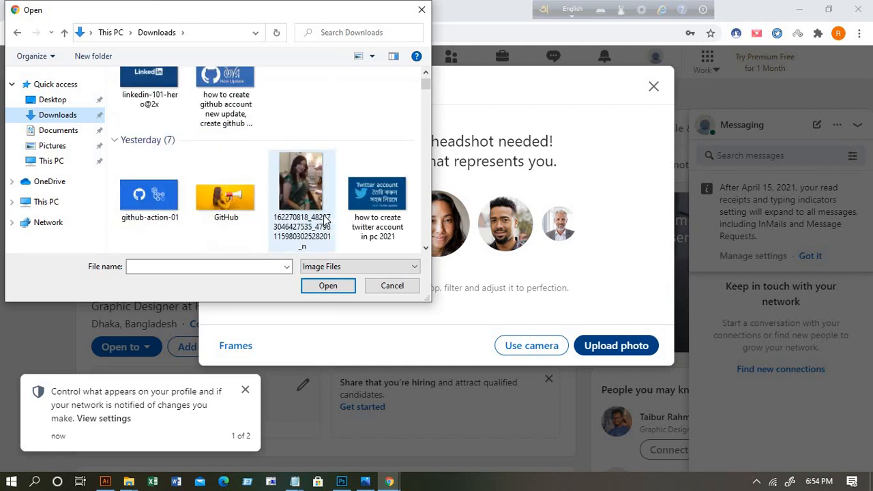
scroll(332, 218, "down", 3)
left_click(150, 102)
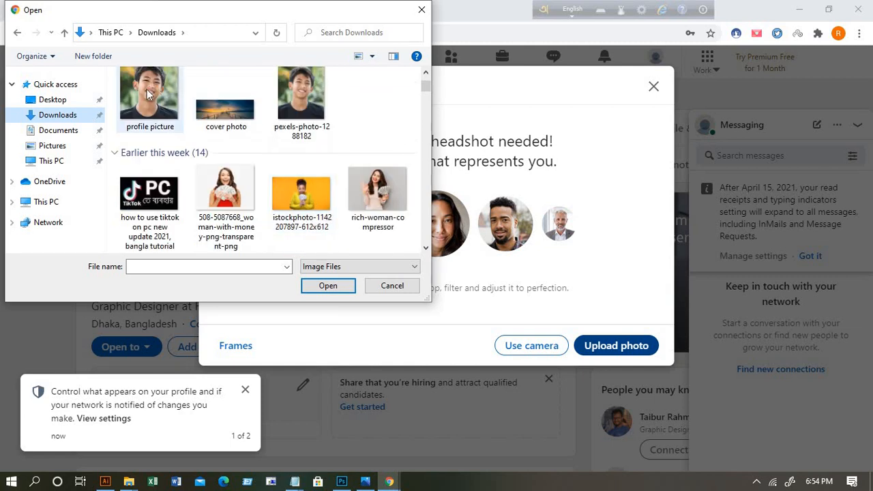
left_click(330, 286)
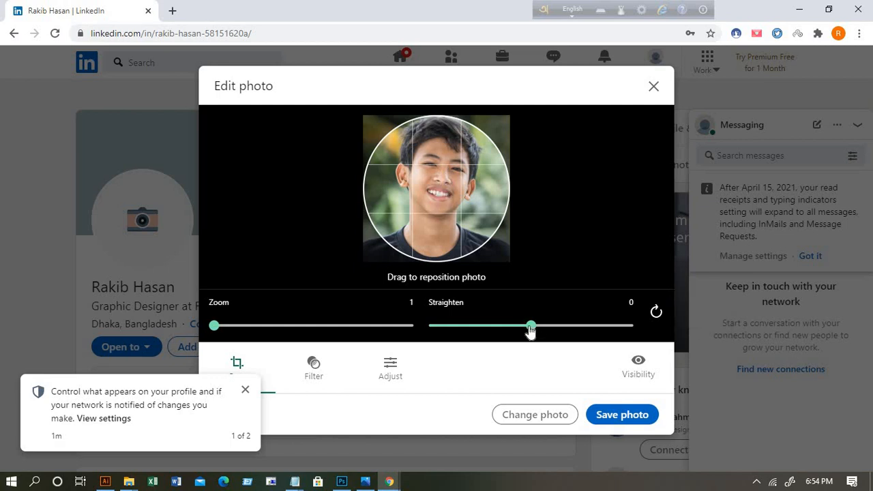
Step: Straighten the photo to -4 and save it
left_click_drag(531, 330, 512, 327)
left_click_drag(266, 331, 213, 325)
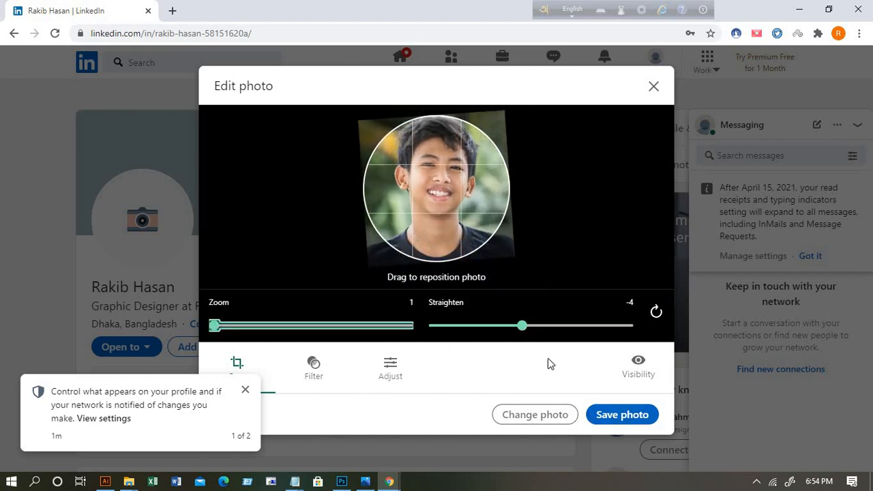
left_click(632, 418)
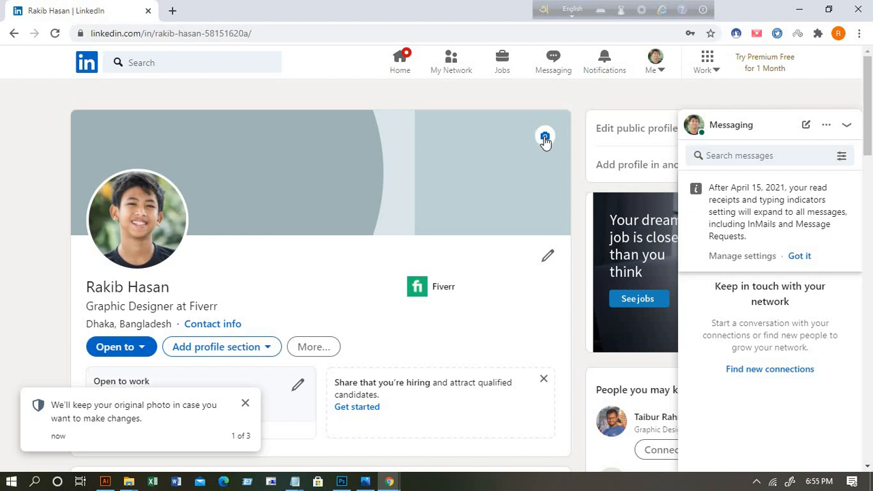
Step: Upload the 'cover photo' sunset-pier image from Downloads as the profile background
left_click(545, 138)
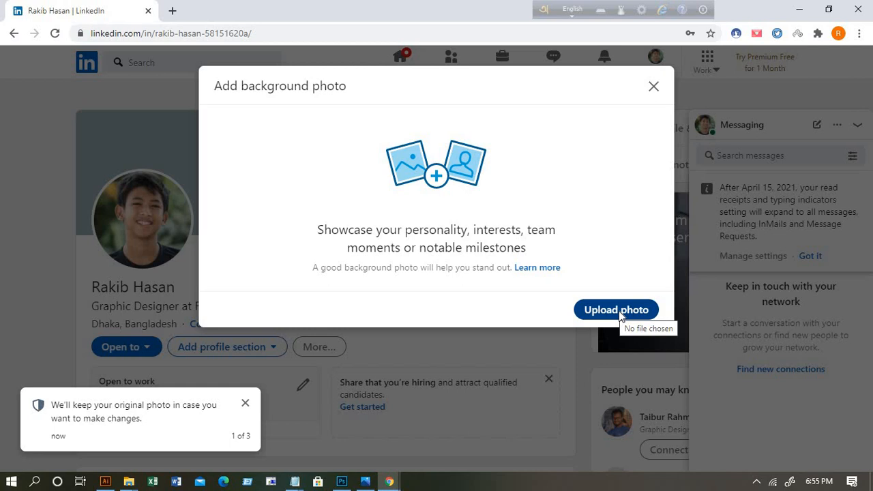
left_click(617, 311)
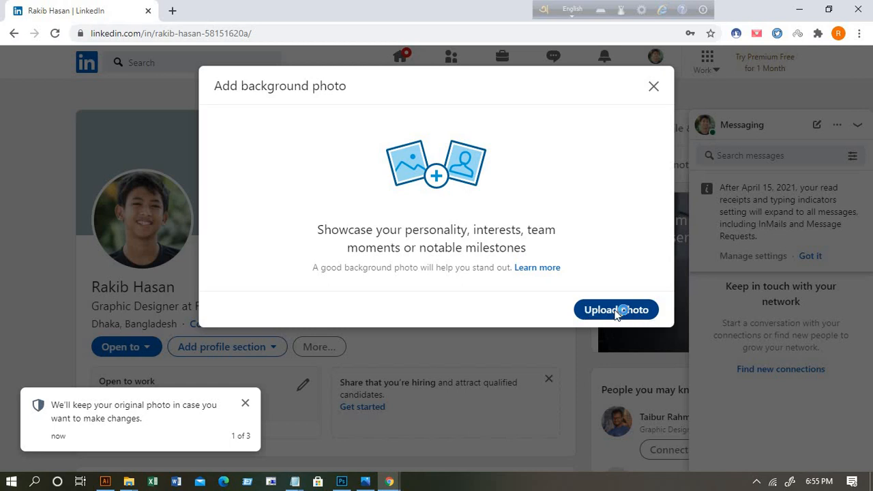
left_click(616, 311)
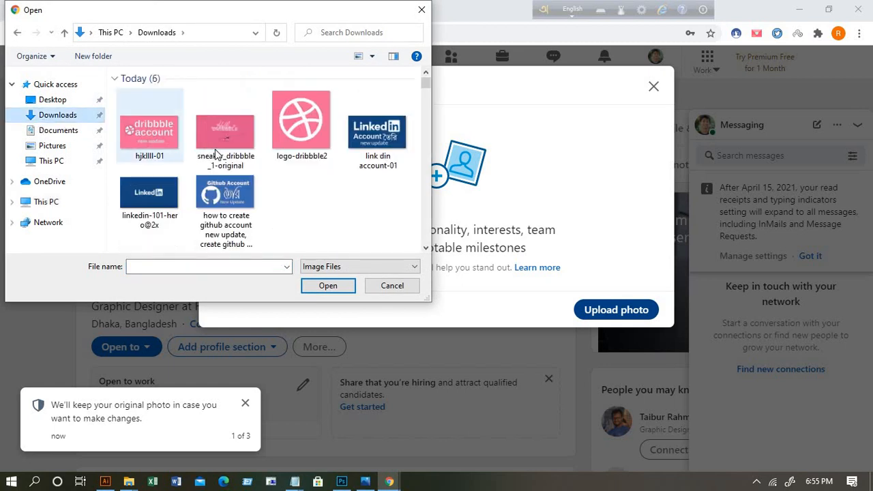
scroll(218, 155, "down", 4)
scroll(222, 159, "up", 4)
scroll(223, 159, "down", 1)
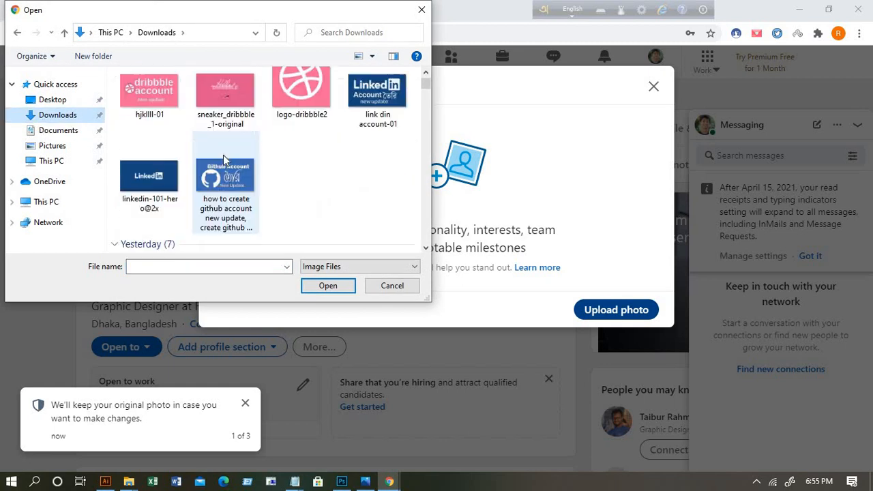
scroll(223, 155, "down", 5)
scroll(223, 155, "up", 1)
scroll(218, 177, "down", 1)
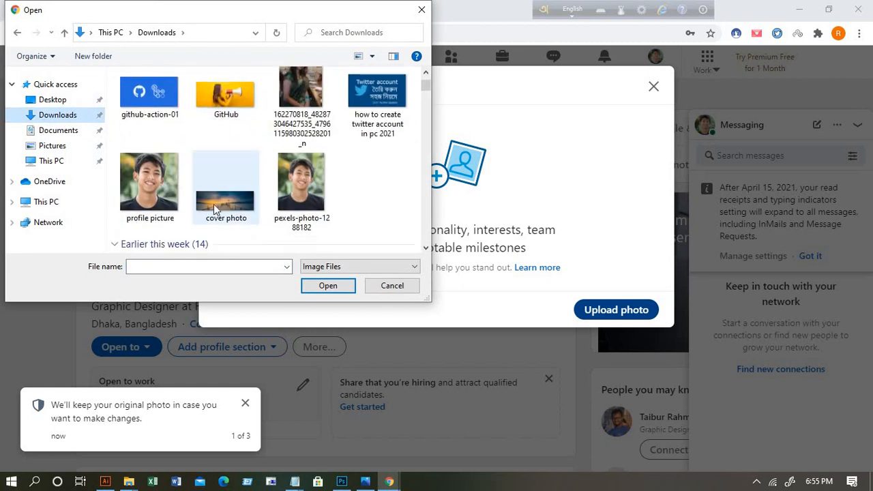
left_click(215, 204)
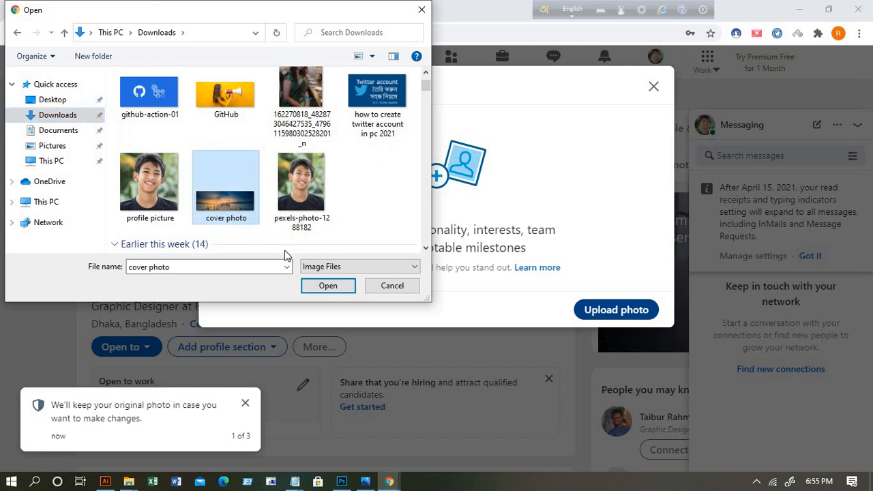
left_click(325, 286)
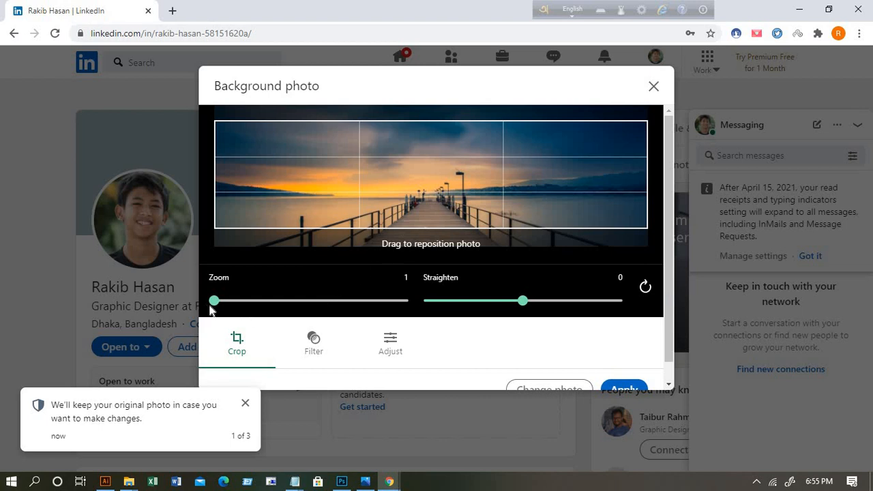
Step: Preview the Prime and Studio filters, then choose the black-and-white Classic filter for the banner
left_click_drag(211, 309, 146, 310)
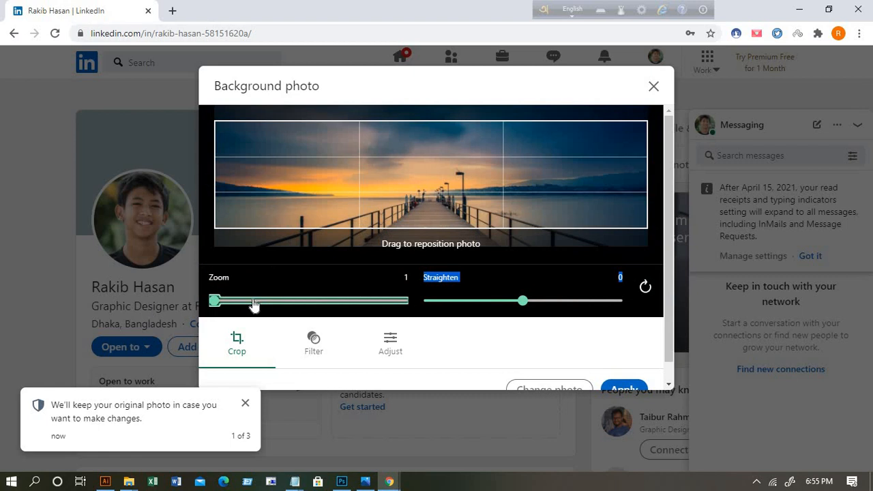
left_click(314, 343)
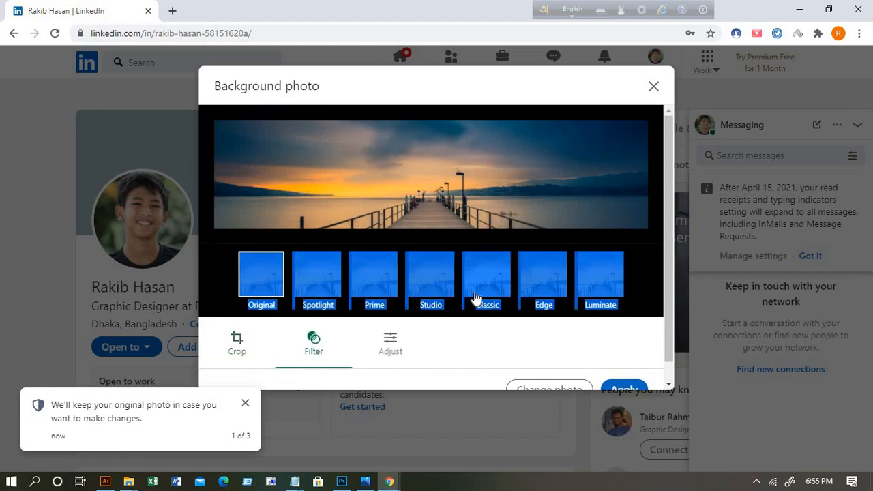
left_click(384, 291)
left_click(440, 286)
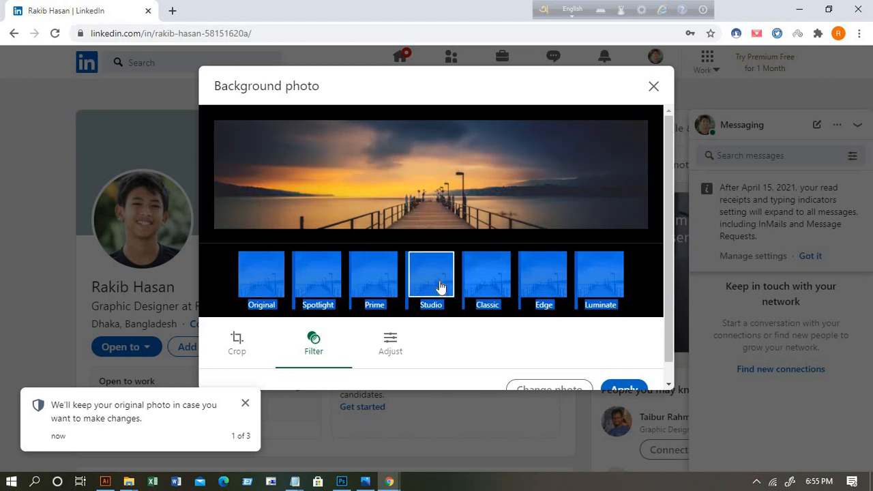
left_click(495, 286)
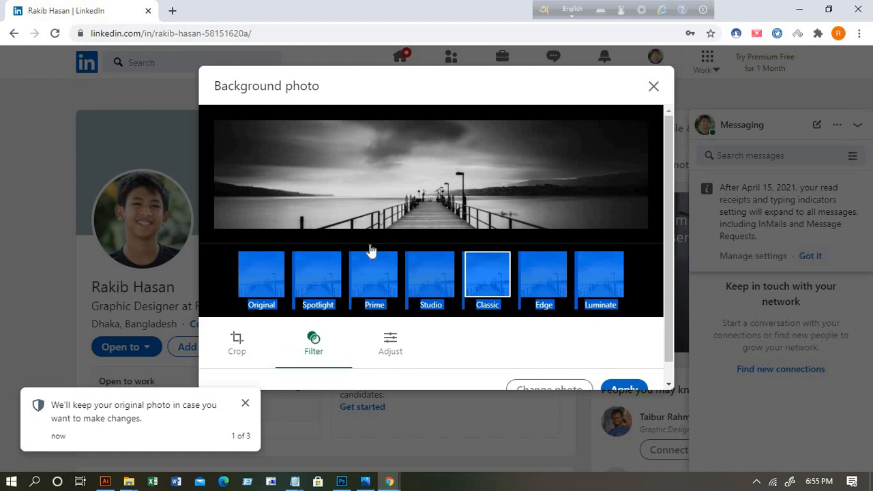
Step: Open the Saturation adjustment and apply the edited banner to the profile
left_click(389, 348)
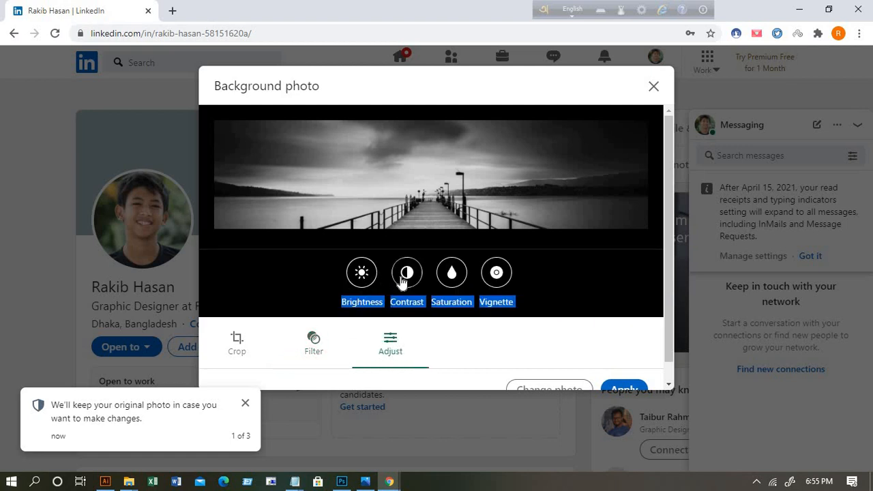
left_click(451, 275)
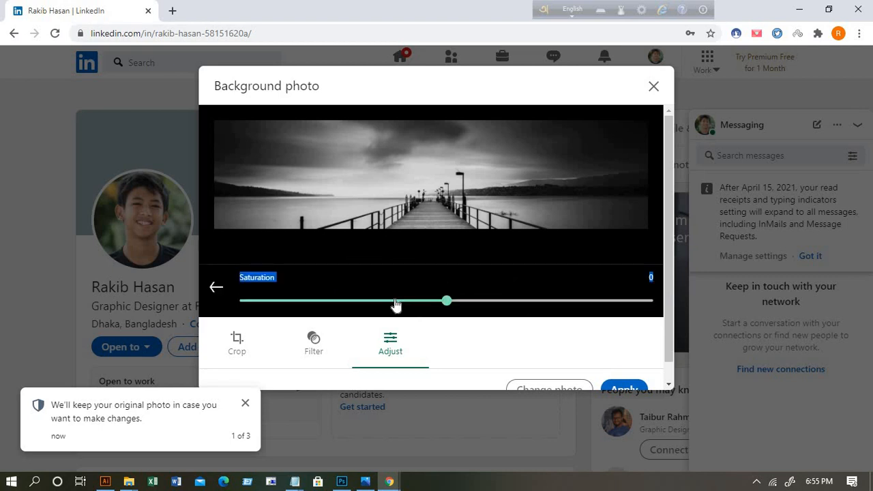
scroll(634, 287, "down", 1)
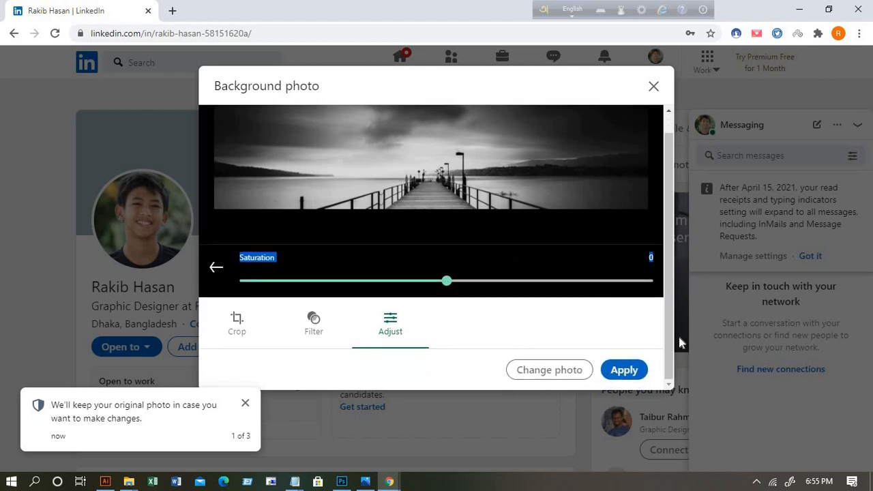
left_click(632, 375)
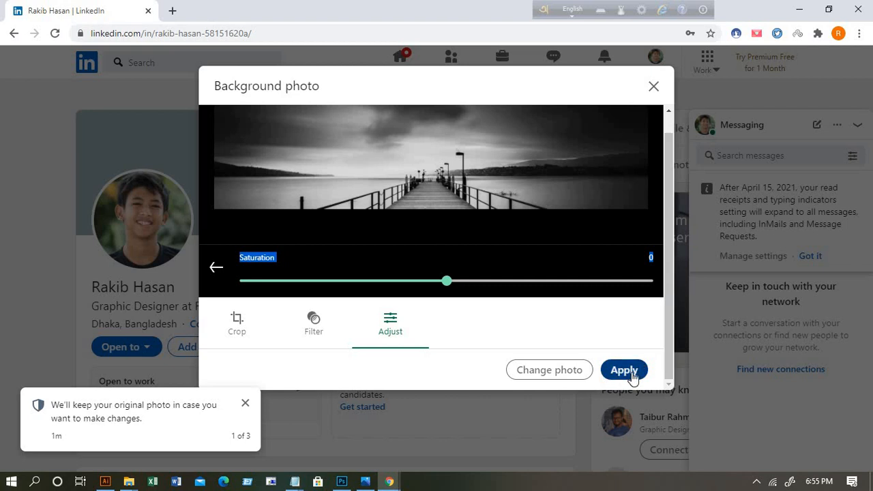
left_click(632, 374)
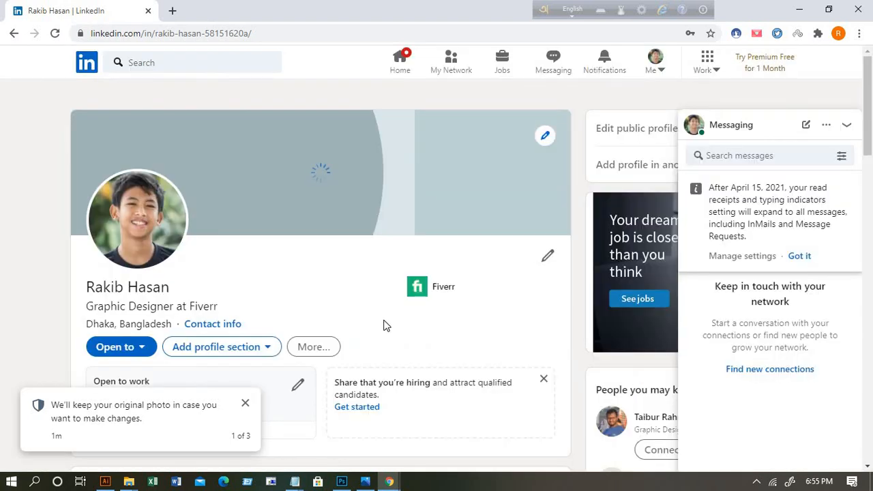
Step: Dismiss the photo and visibility notifications and start adding work dates for the Fiverr role
scroll(368, 289, "down", 1)
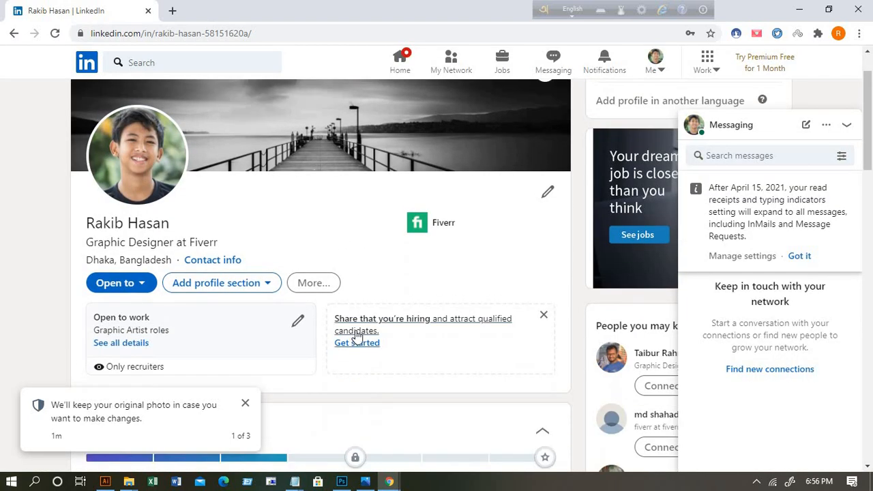
scroll(306, 292, "down", 2)
left_click(244, 407)
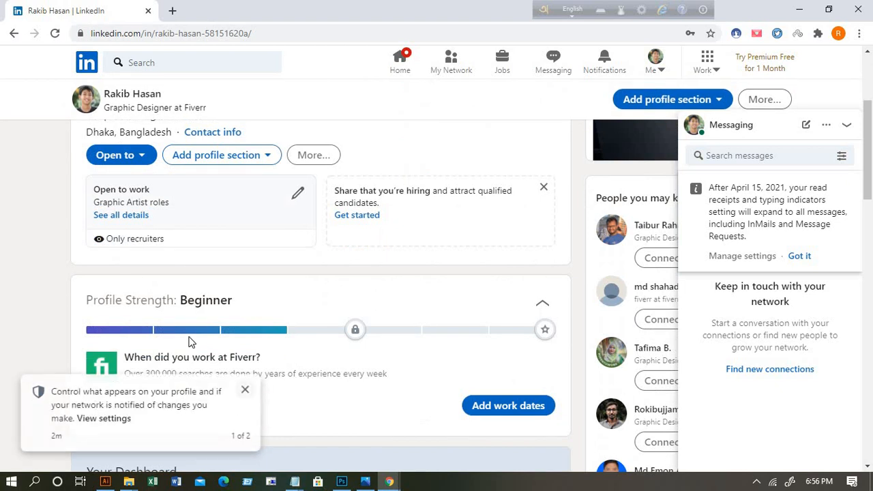
scroll(284, 381, "down", 2)
left_click(244, 391)
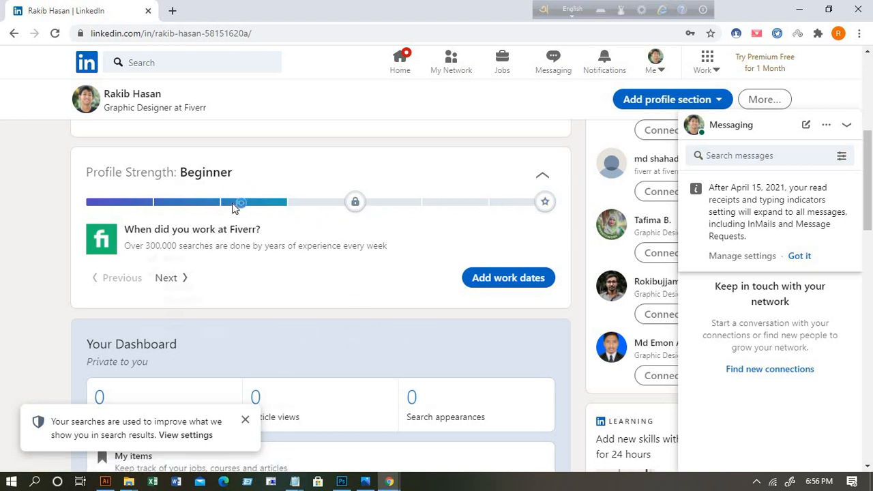
left_click(530, 281)
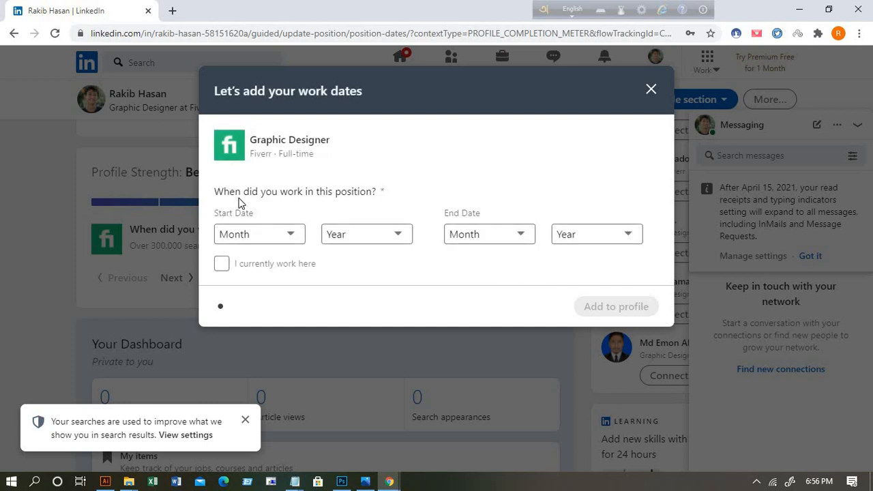
Step: Set the Fiverr role's start date to January 2021
left_click(291, 237)
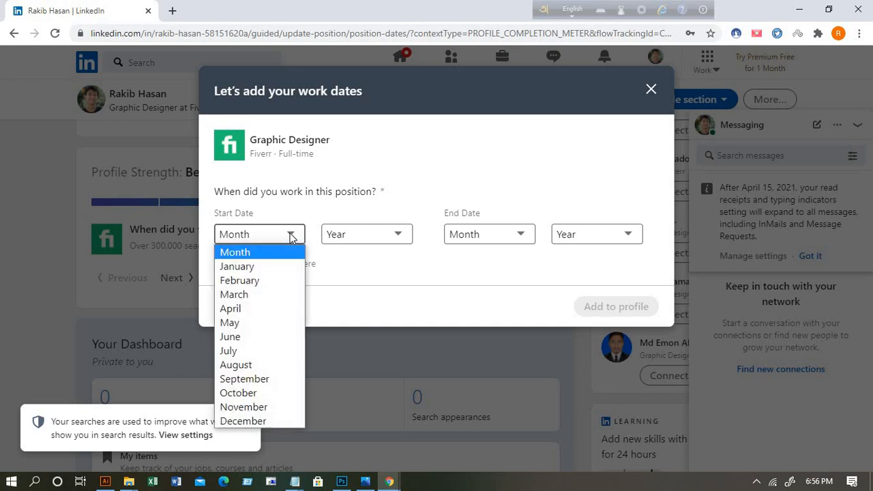
left_click(250, 266)
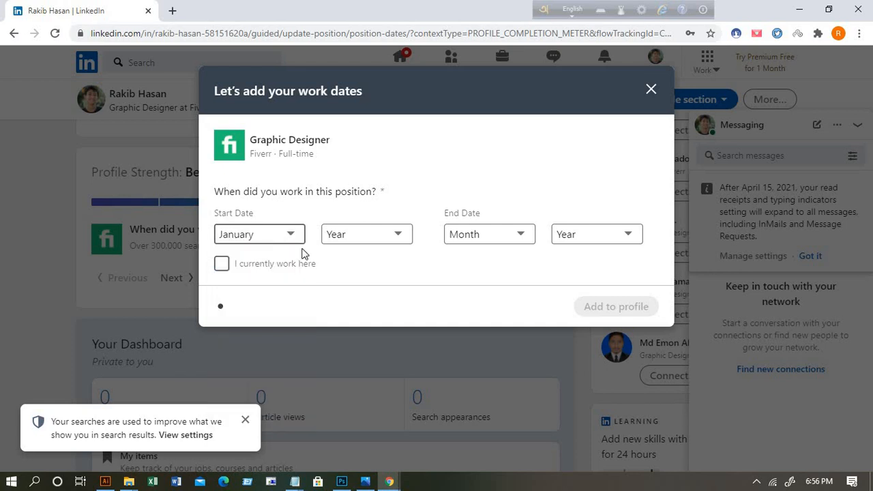
left_click(386, 234)
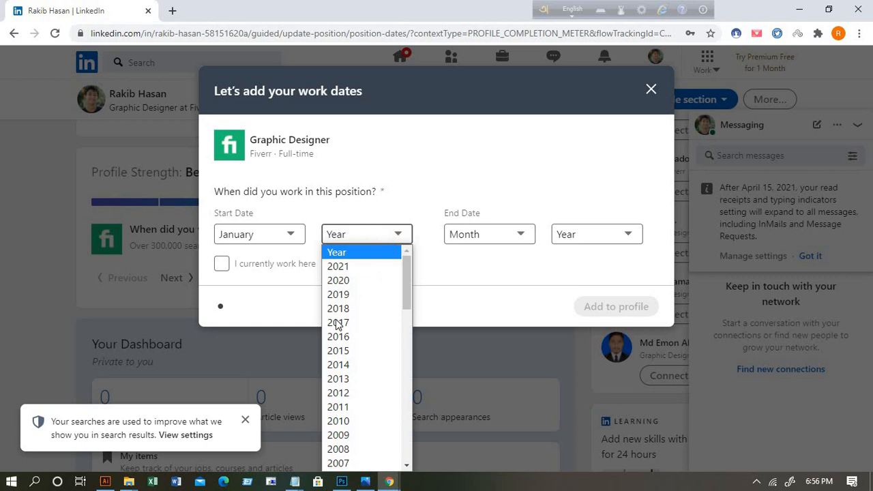
left_click(342, 268)
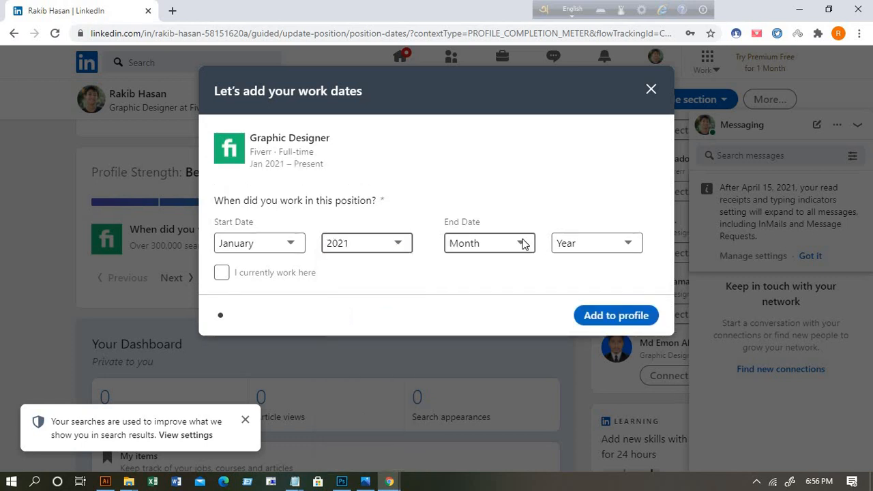
Step: Try an end date of November 2021, then change the end year to 2020
left_click(523, 243)
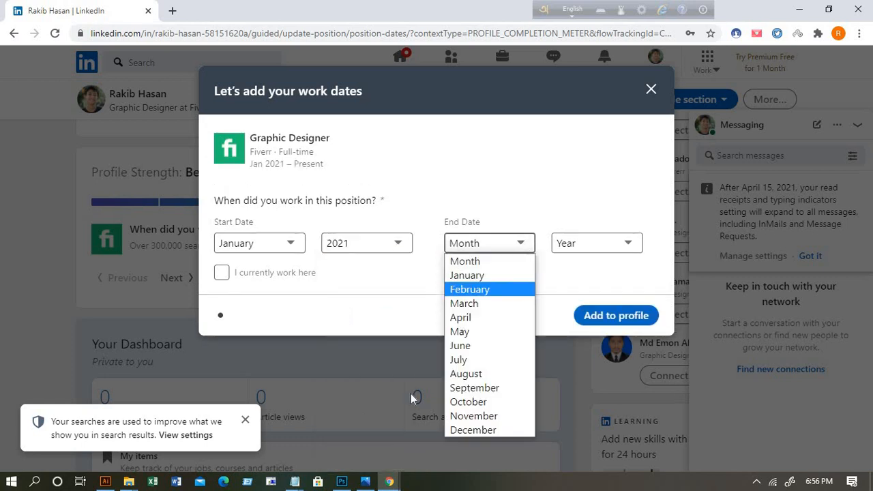
left_click(476, 419)
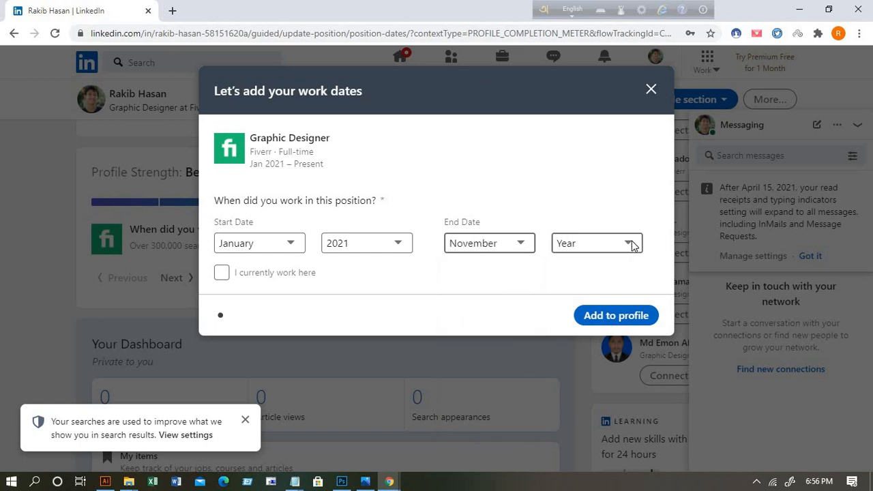
left_click(629, 242)
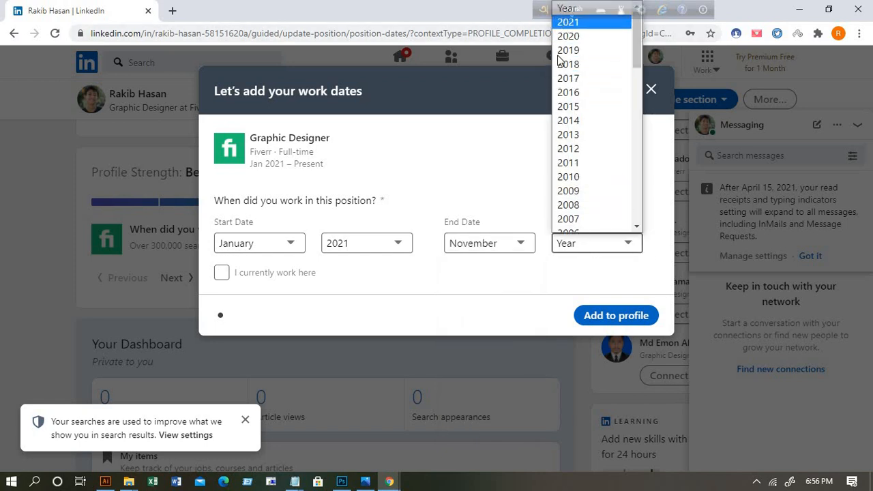
left_click(568, 22)
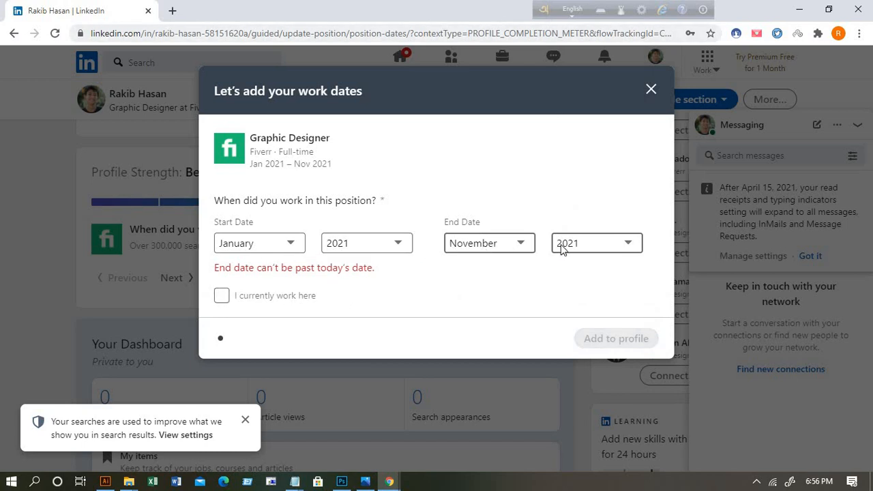
left_click(629, 244)
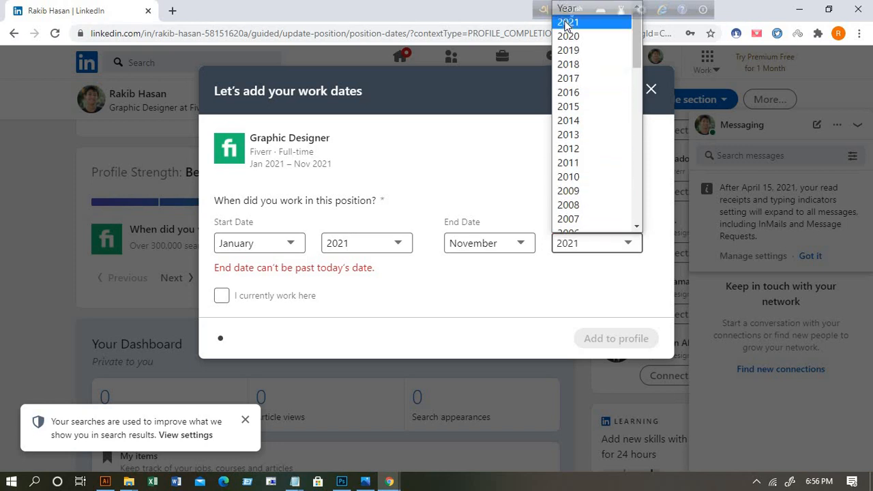
left_click(579, 40)
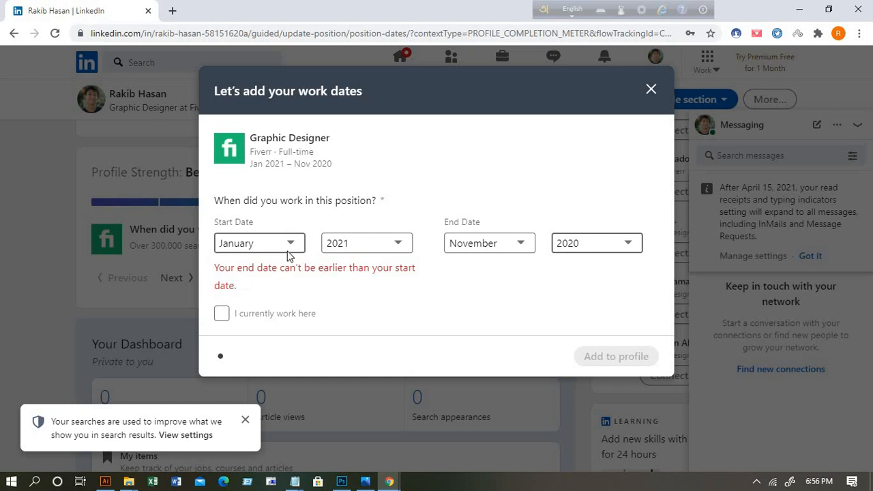
Step: Change the end date to October 2021
left_click(630, 243)
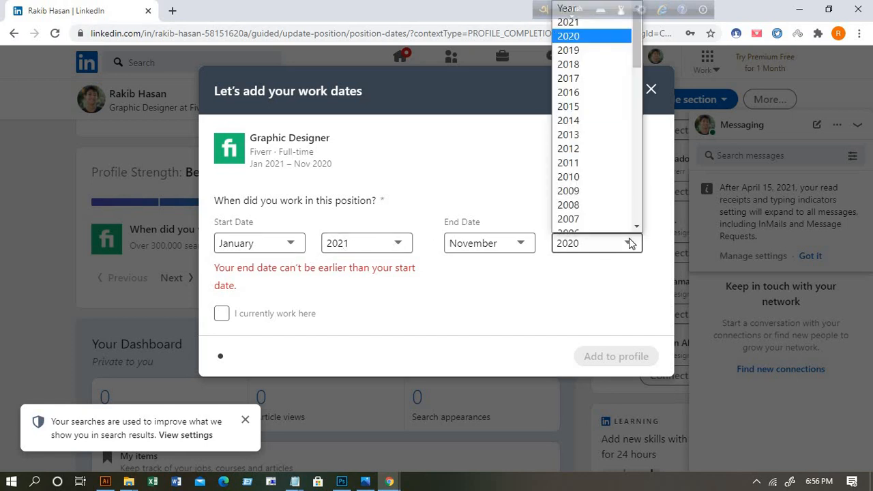
left_click(518, 244)
left_click(522, 244)
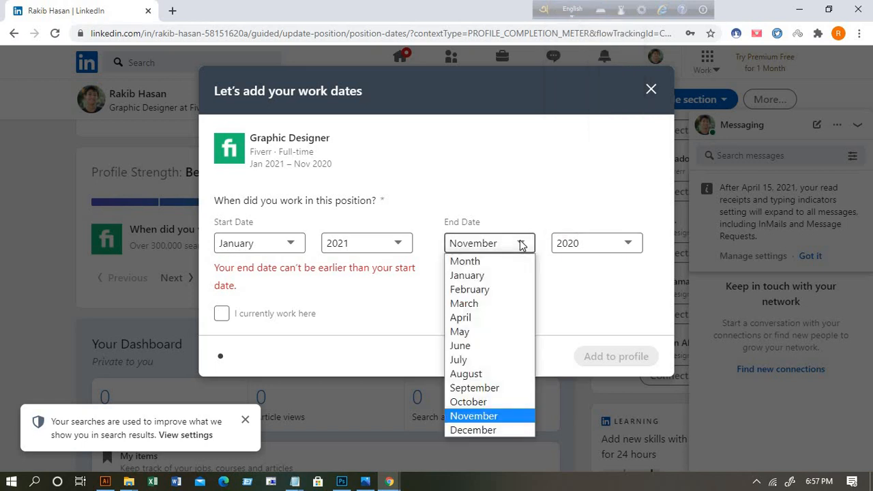
left_click(481, 403)
left_click(622, 247)
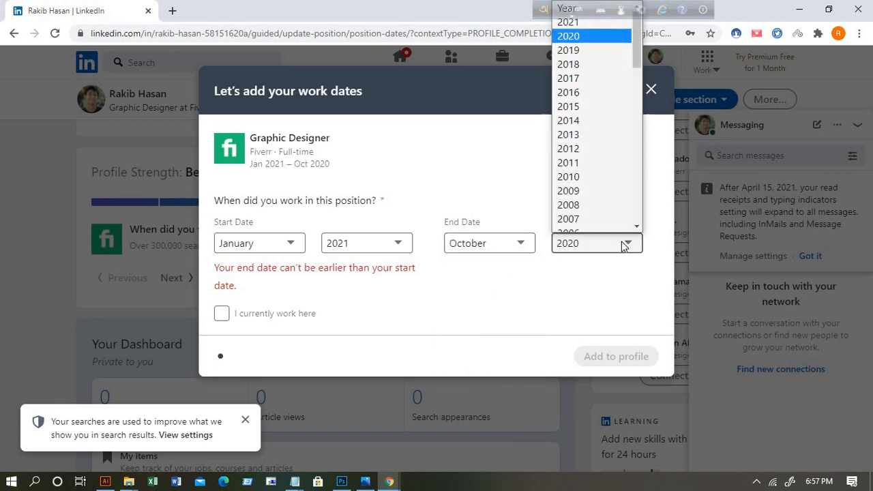
left_click(625, 244)
left_click(627, 245)
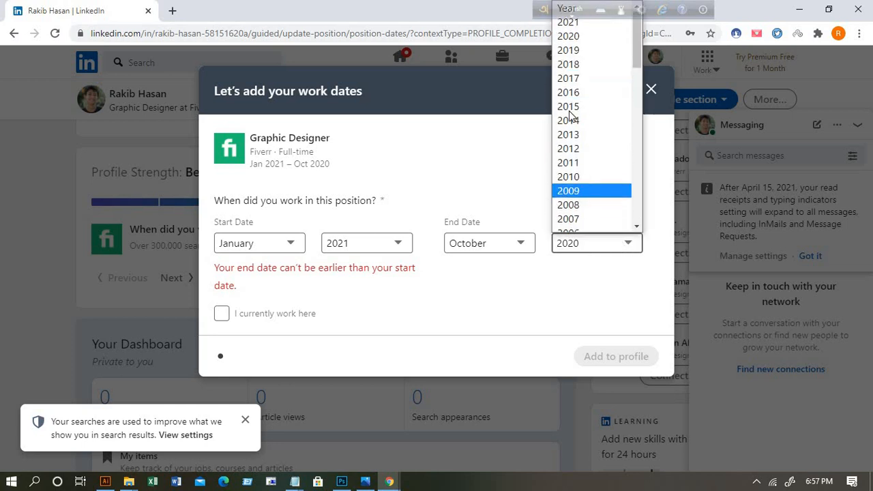
left_click(568, 21)
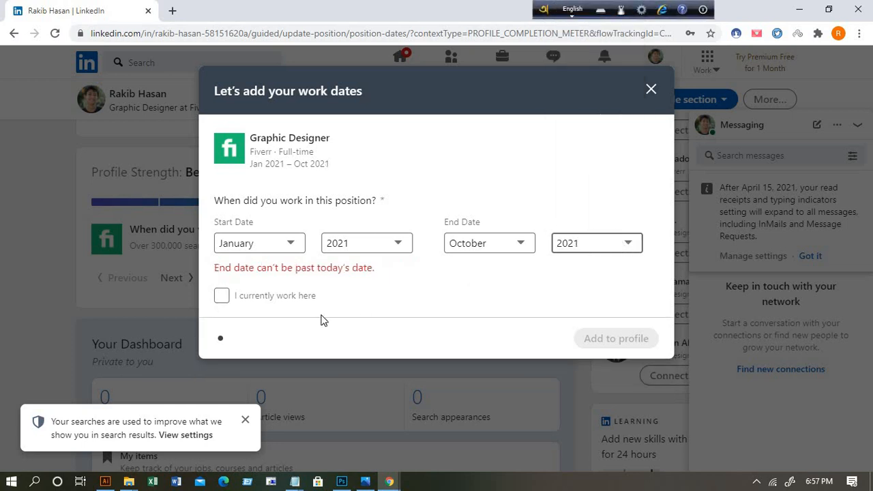
Step: Mark the Fiverr role as current, leave the industry unchanged, and add Jan 2021 – Present to the profile
left_click(222, 295)
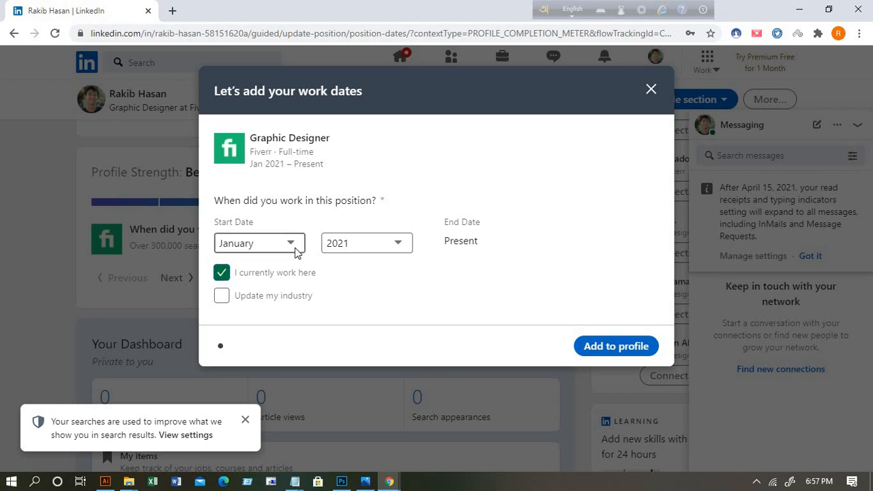
left_click(222, 298)
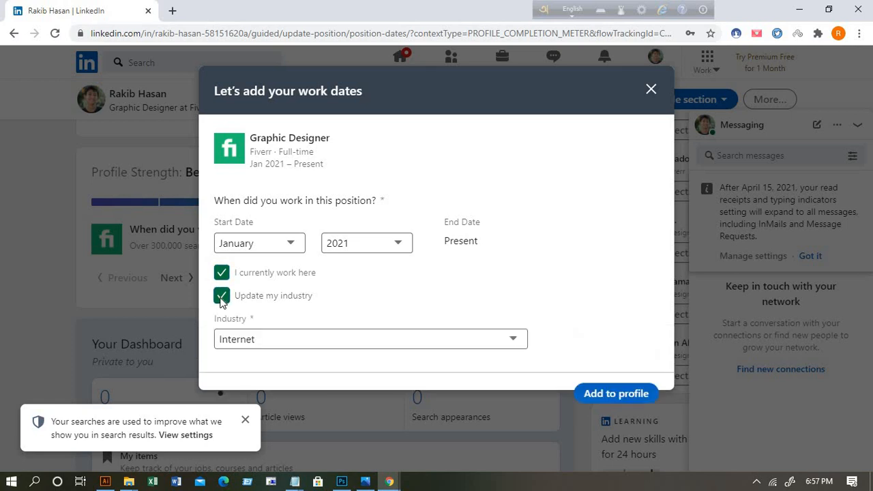
left_click(221, 299)
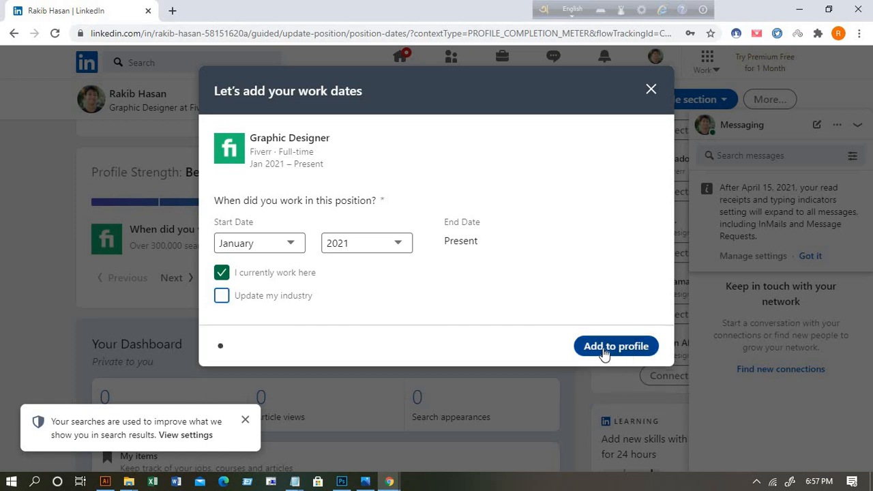
left_click(633, 351)
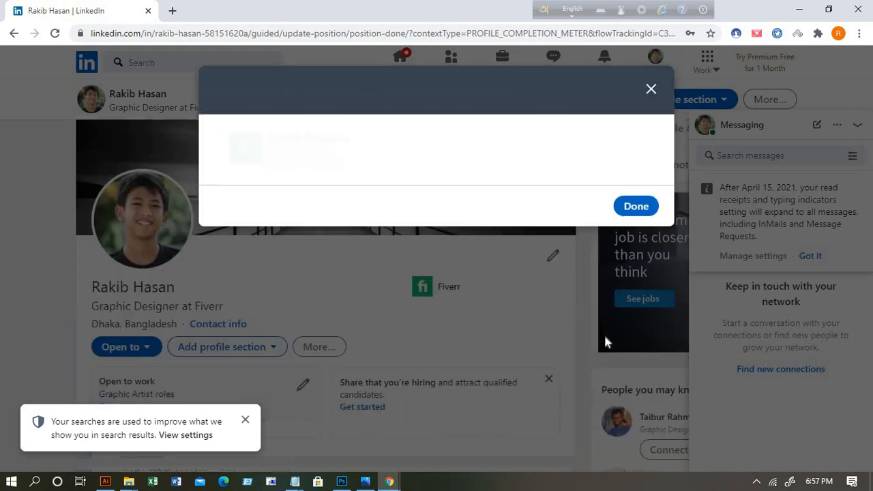
Step: Close the position-updated confirmation and the Intermediate profile-strength congratulation
left_click(633, 208)
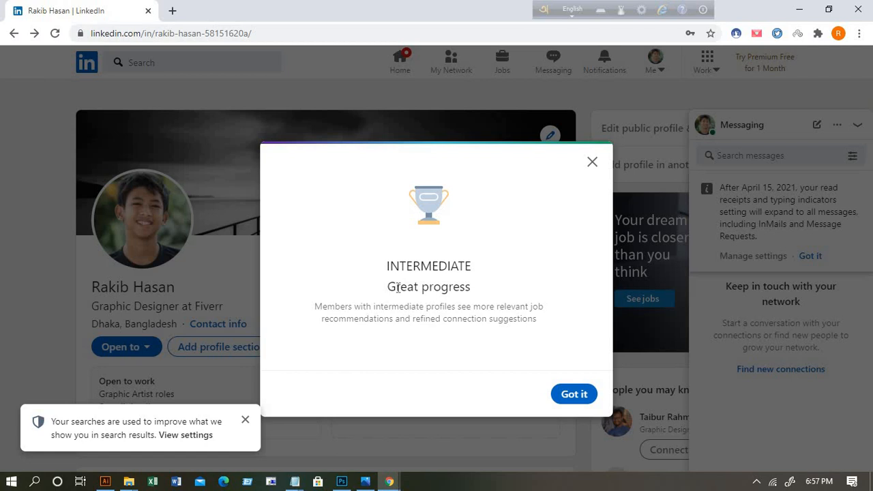
left_click(574, 395)
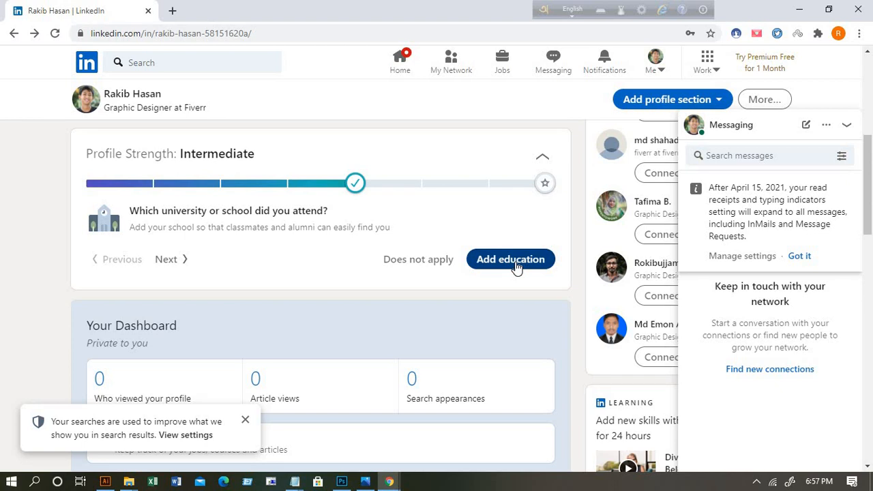
Step: Add a new education entry with sakhipur pm pilot high school as the school
left_click(516, 263)
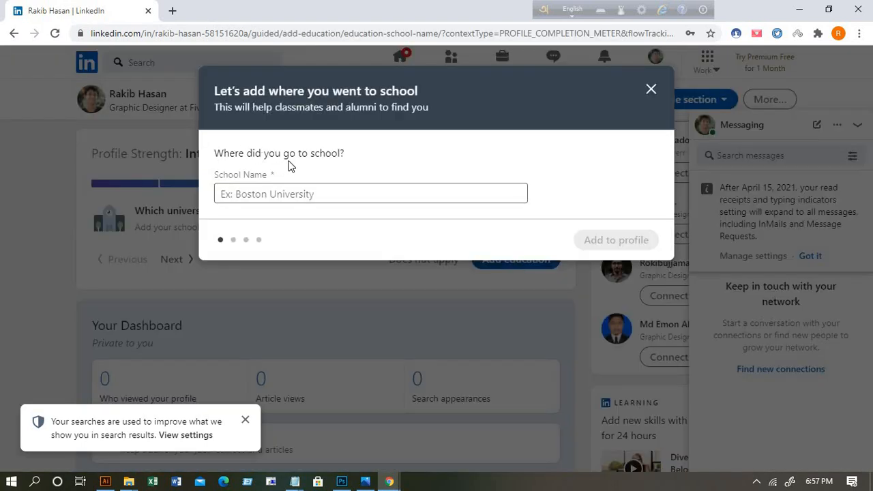
left_click(258, 194)
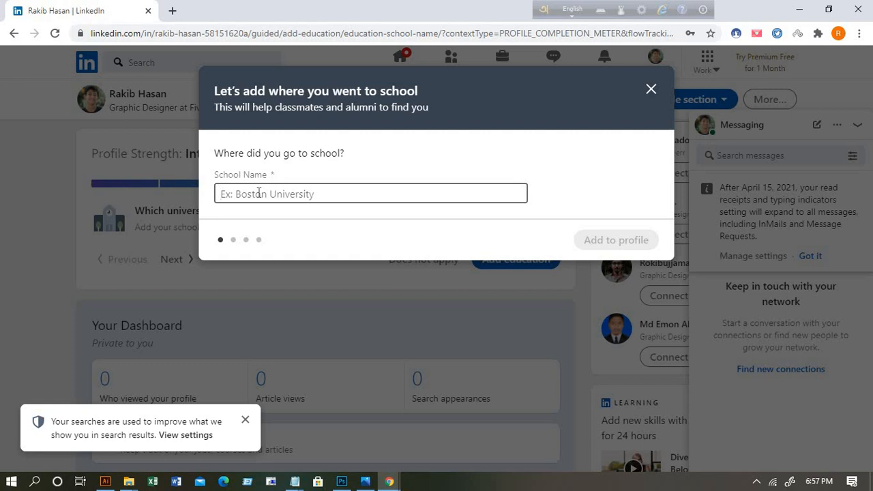
type("san")
key("BackSpace")
type("khi")
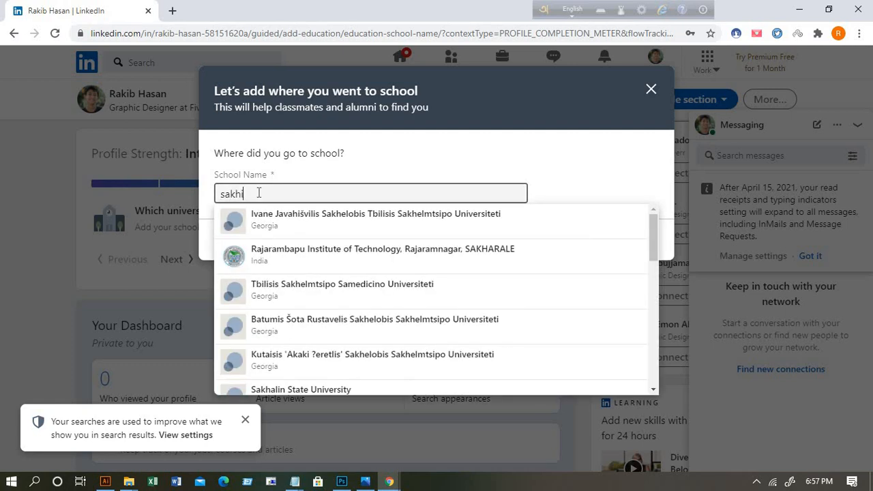
type("pur pm pilot high school")
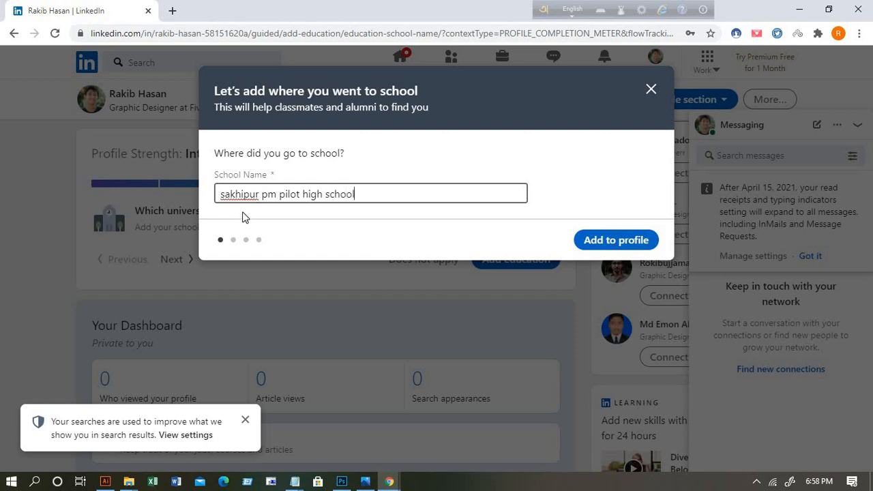
left_click(617, 240)
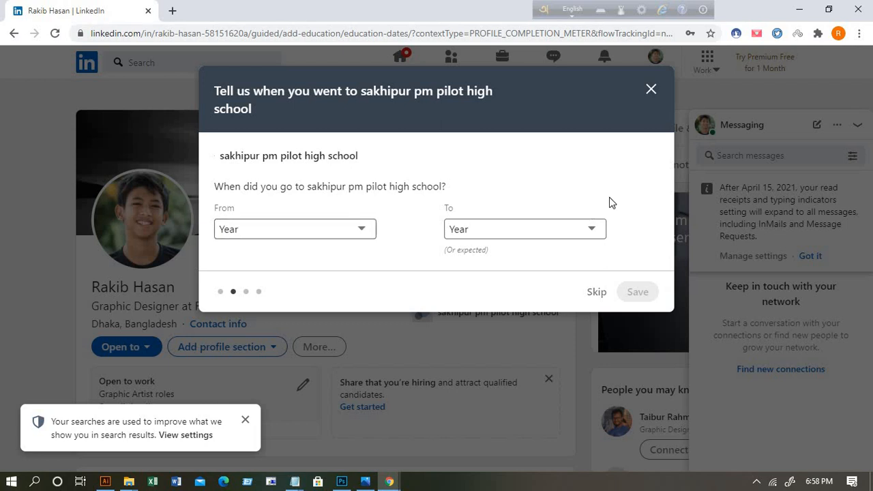
Step: Set the school's attendance years from 2010 to 2020 and save them
left_click(362, 232)
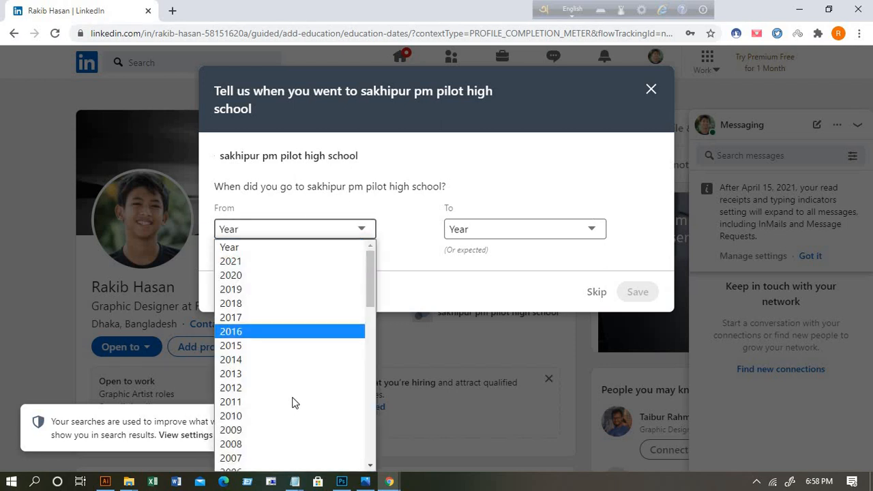
scroll(290, 399, "down", 5)
scroll(245, 285, "up", 4)
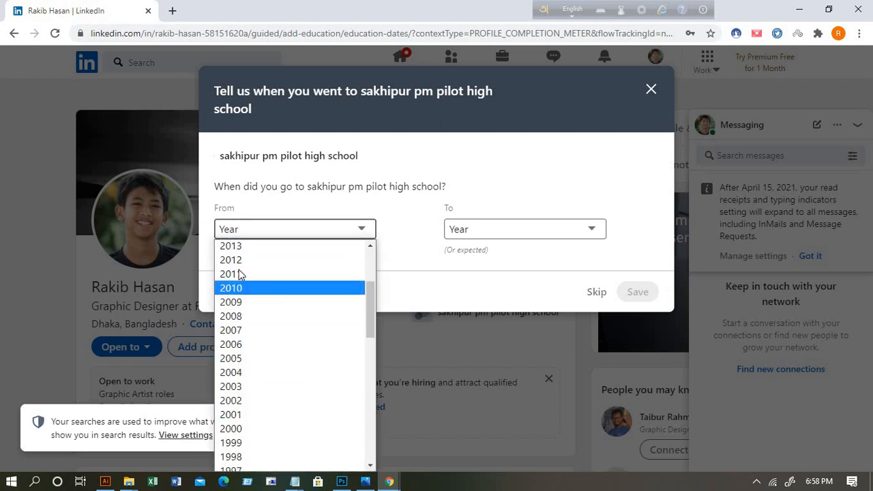
left_click(243, 290)
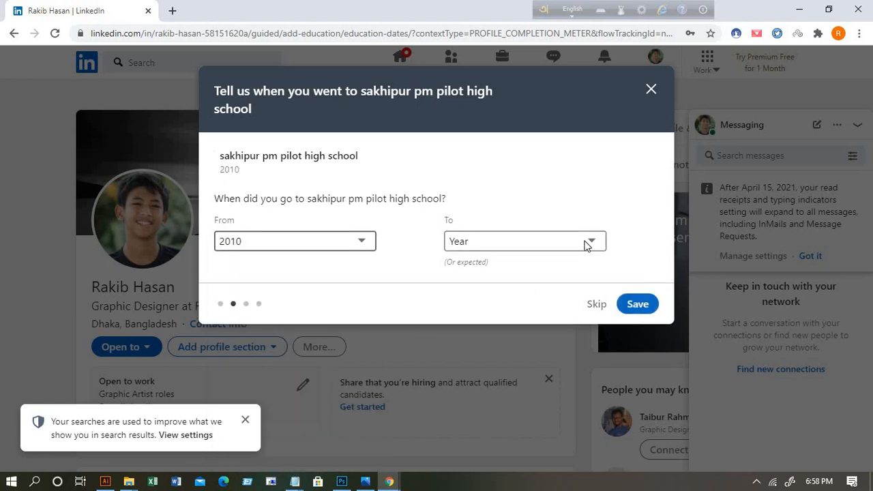
left_click(591, 243)
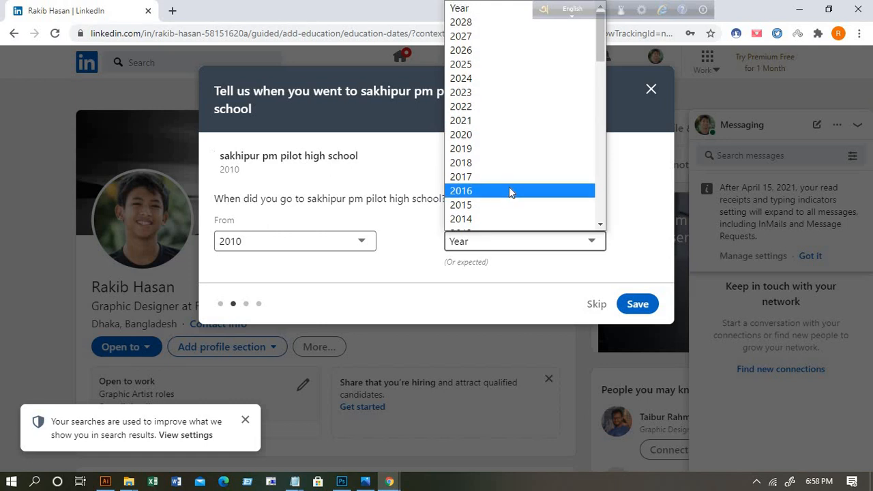
scroll(510, 187, "down", 5)
scroll(473, 210, "down", 1)
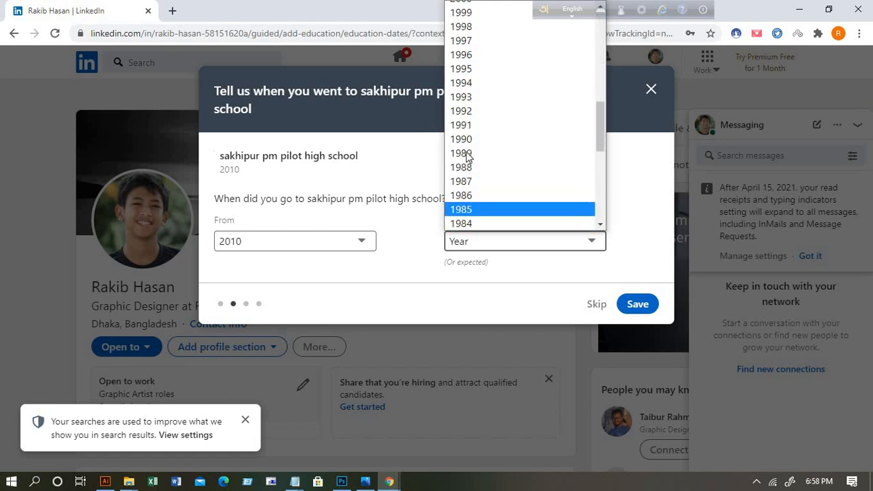
scroll(484, 147, "up", 6)
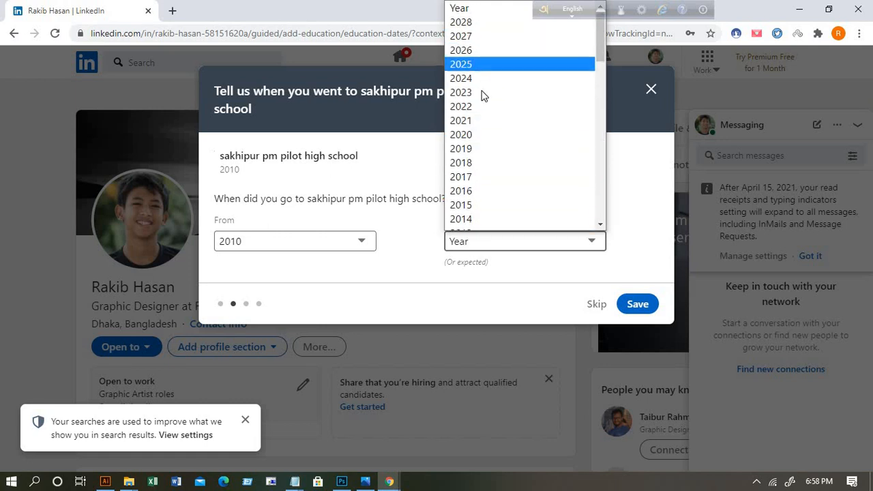
scroll(493, 171, "down", 5)
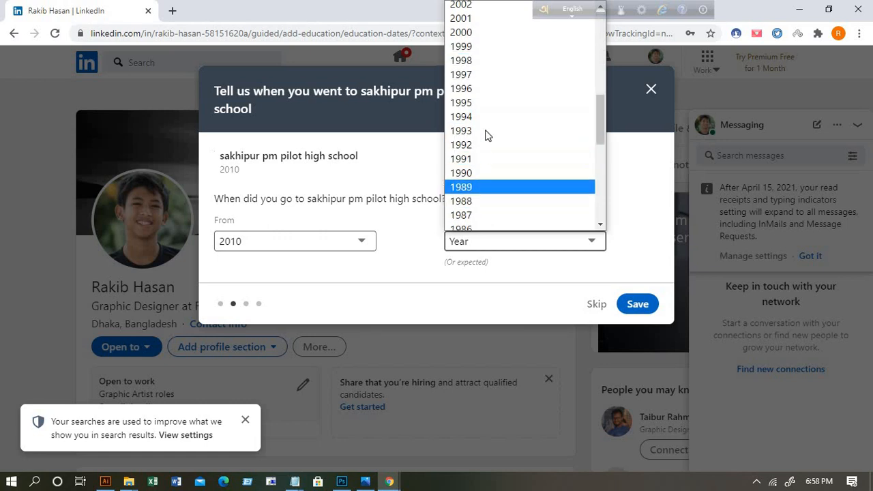
scroll(485, 77, "up", 5)
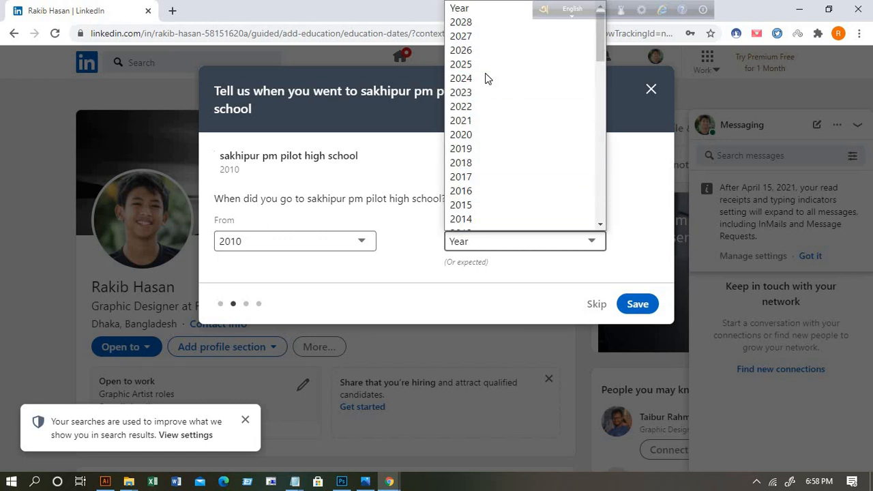
left_click(476, 140)
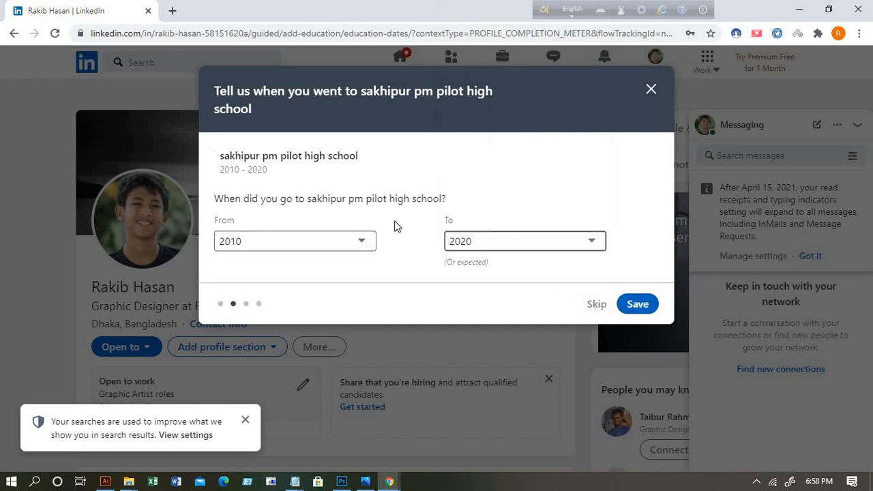
left_click(638, 305)
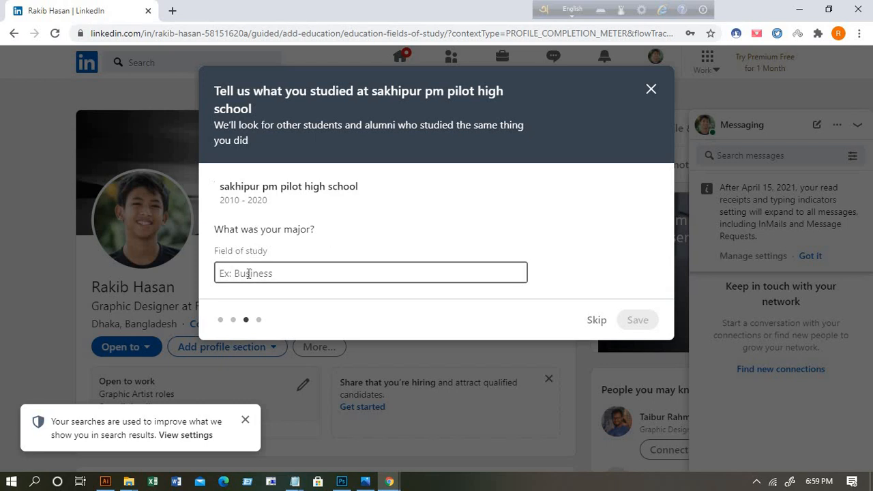
Step: Set field of study to International Business and degree to 'schole cretificate', then save
type("busin")
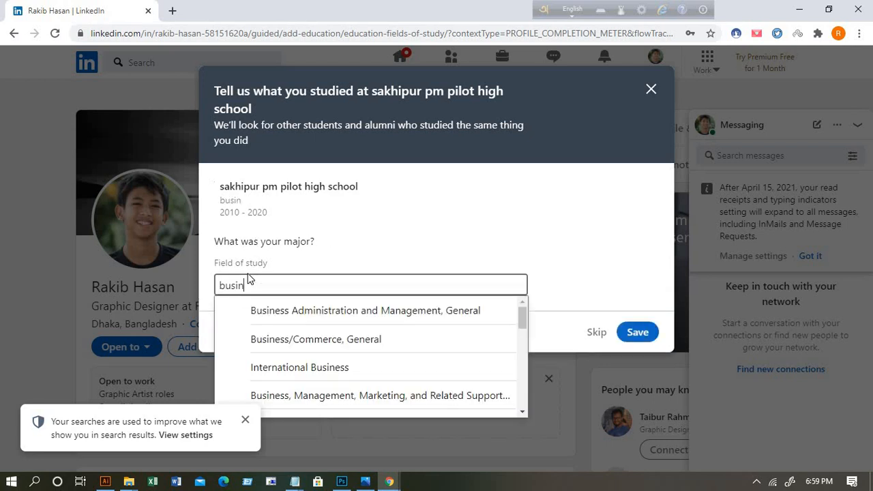
type("ess")
left_click(307, 369)
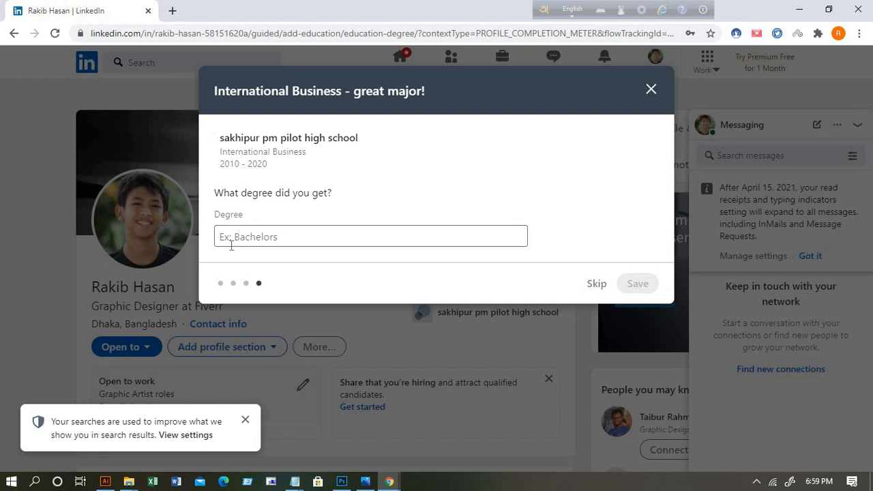
left_click(251, 237)
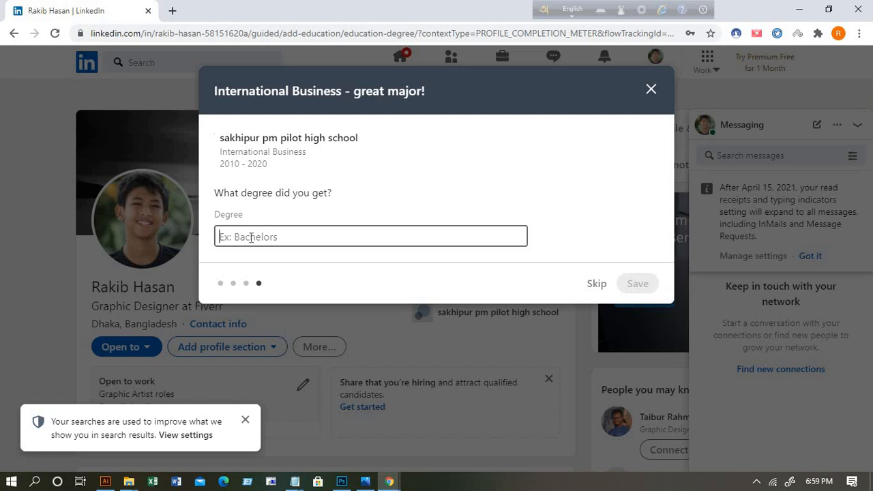
type("s")
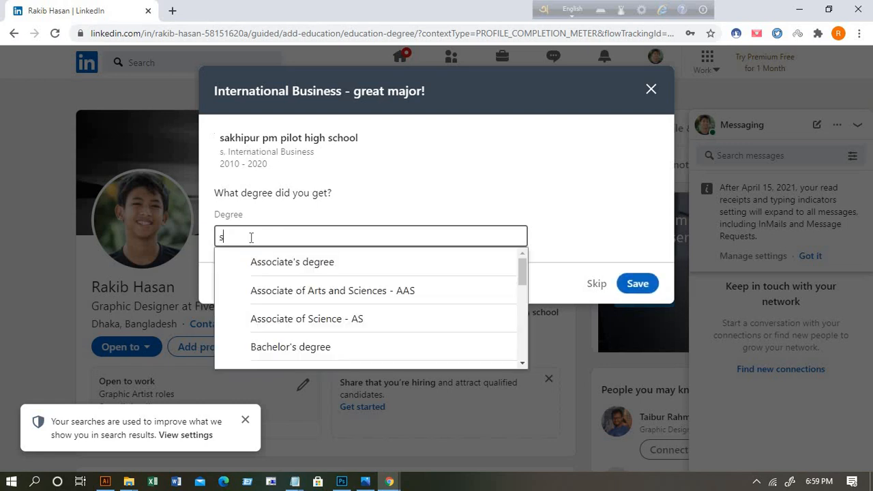
type("c")
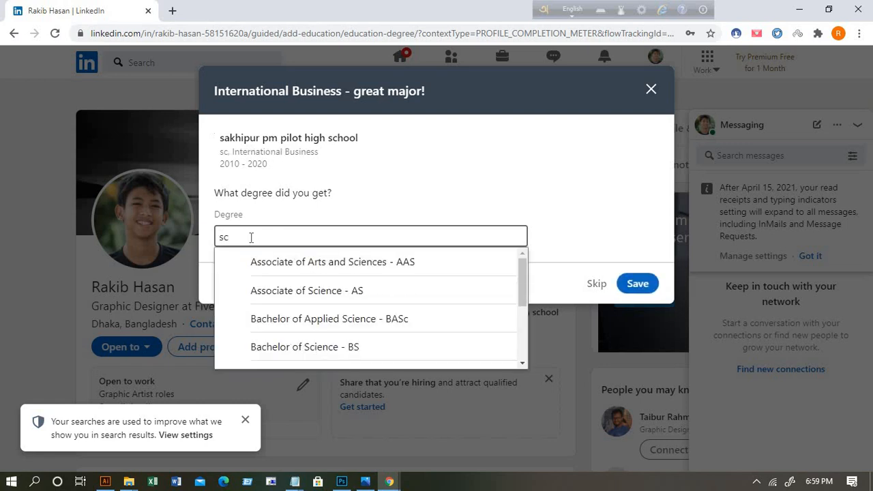
type("hol")
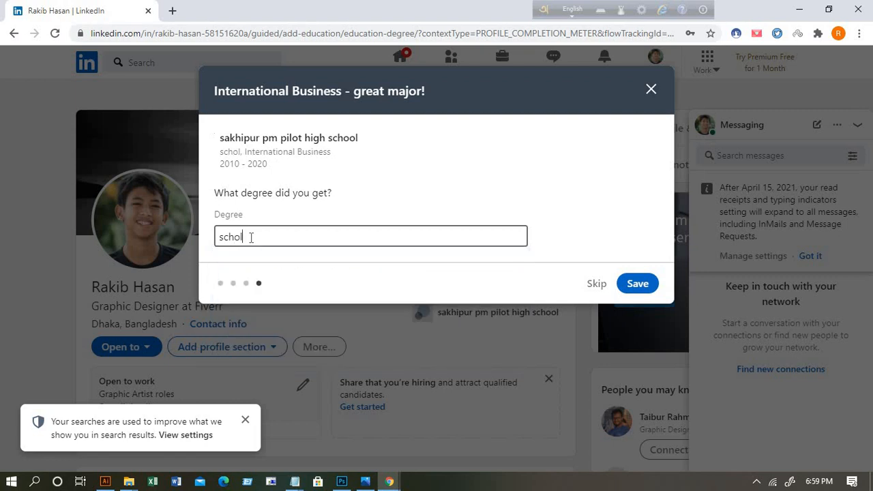
type("e cre")
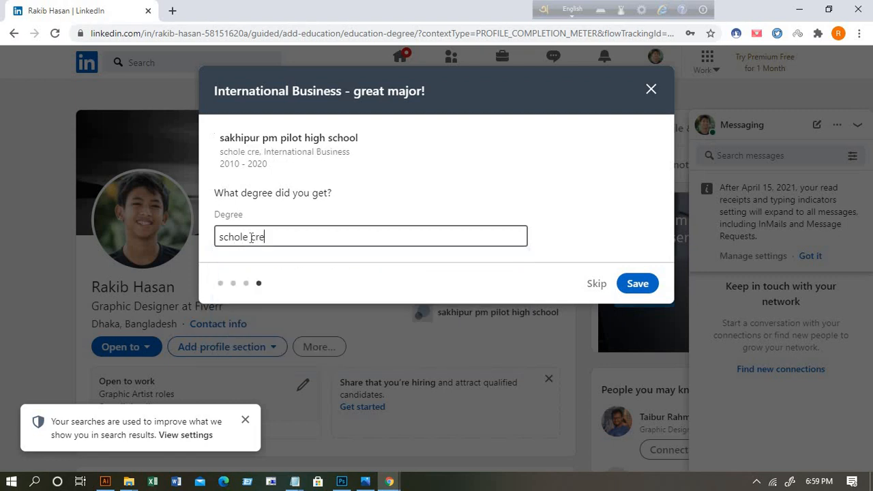
type("tif")
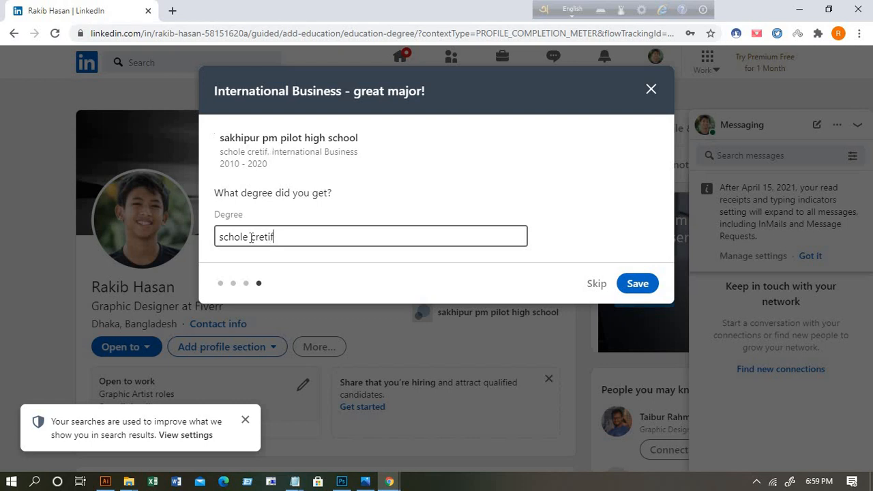
type("icate")
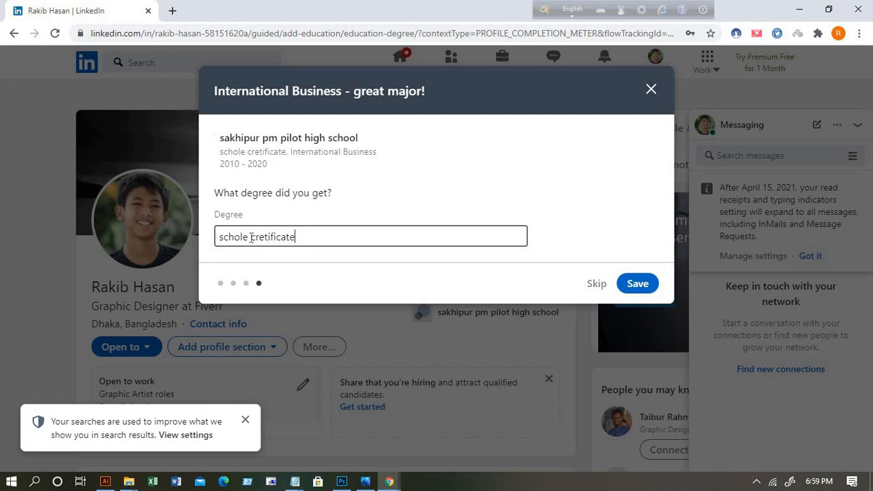
left_click(637, 283)
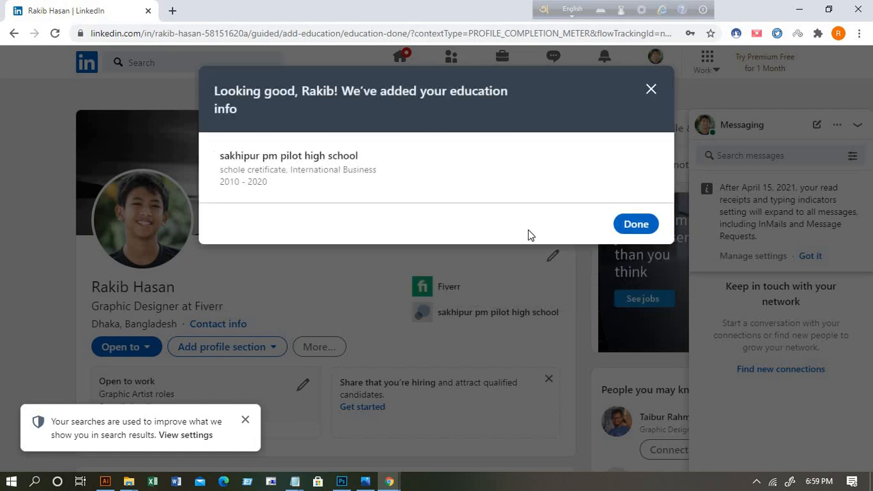
Step: Close the education confirmation and add Business Development as a profile skill
left_click(641, 225)
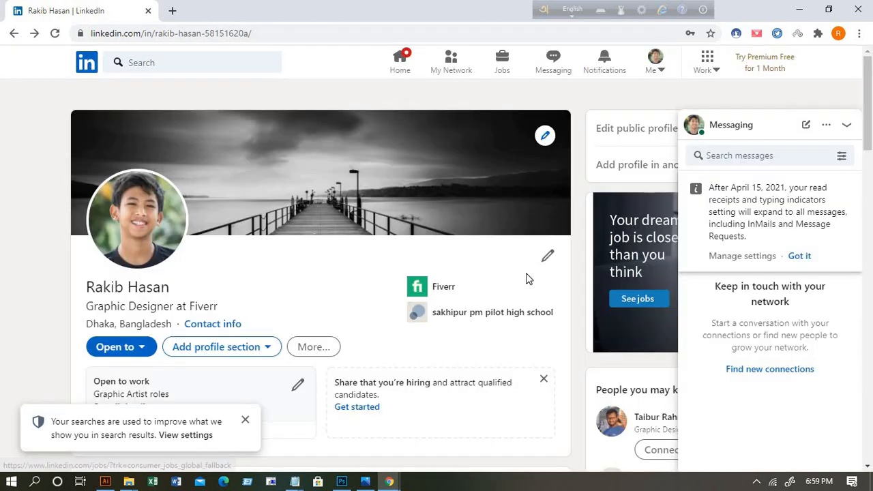
scroll(525, 276, "down", 2)
scroll(527, 296, "down", 2)
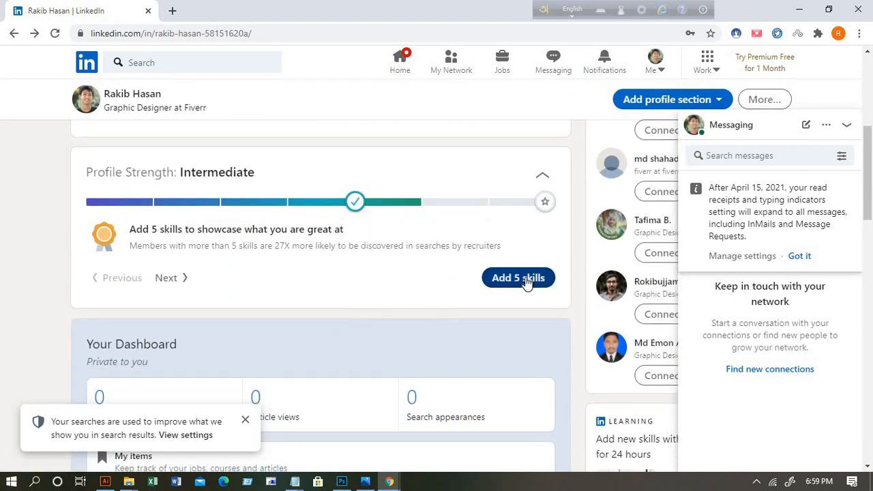
left_click(526, 278)
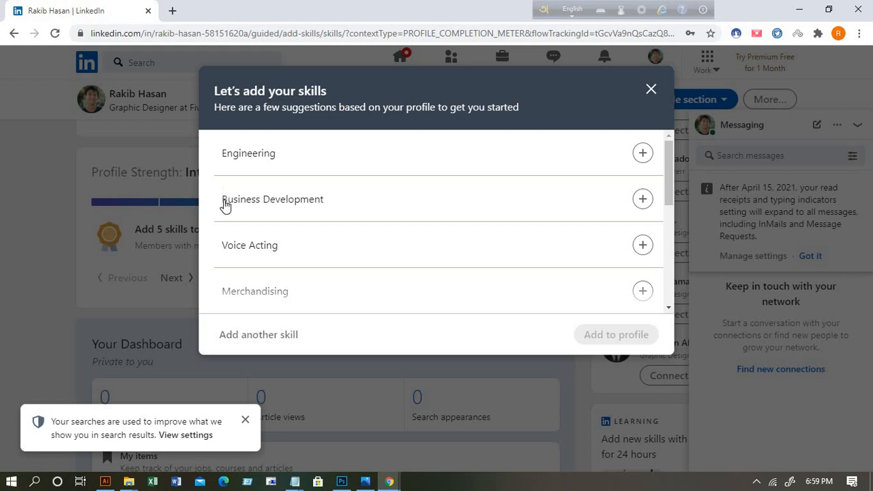
scroll(321, 271, "down", 2)
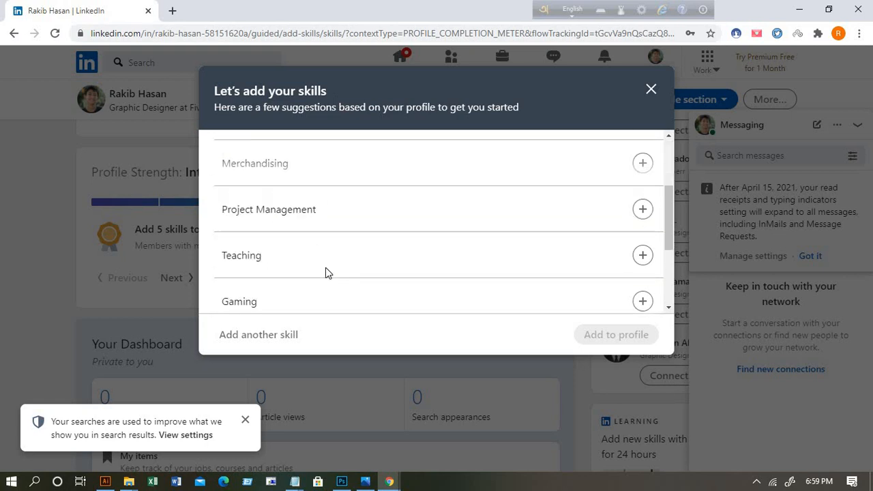
scroll(296, 271, "down", 2)
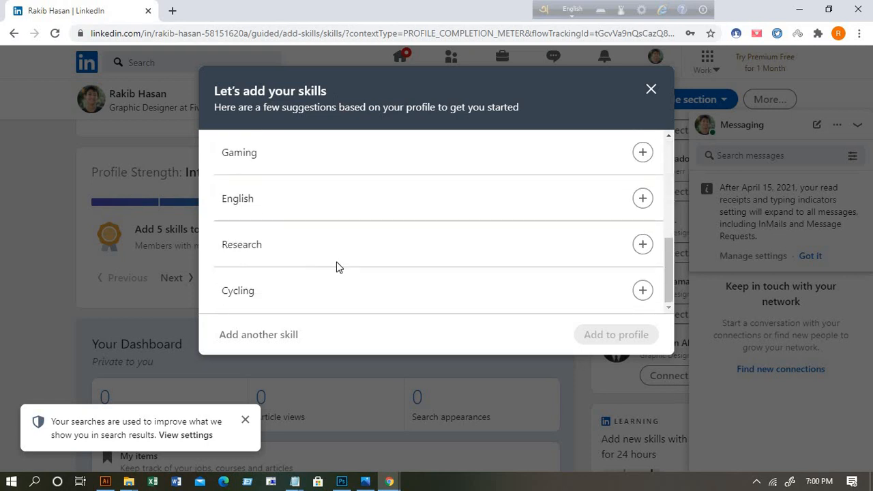
scroll(339, 266, "up", 2)
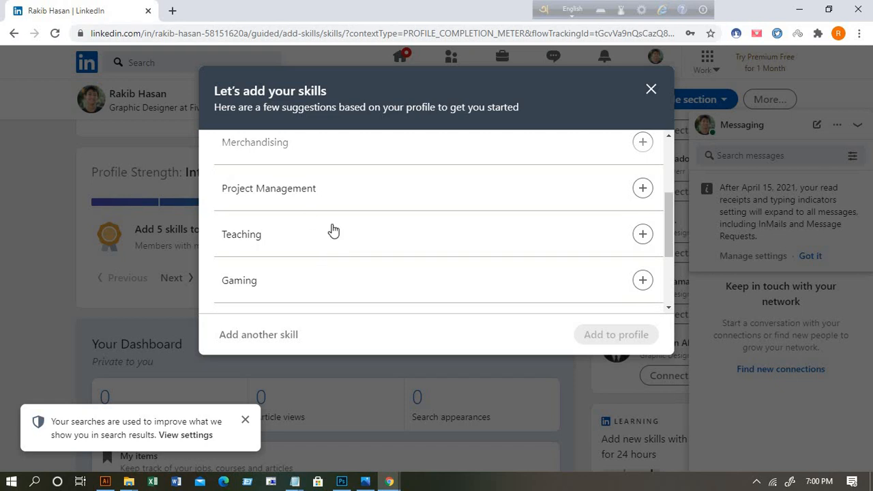
scroll(333, 231, "up", 2)
scroll(272, 198, "up", 1)
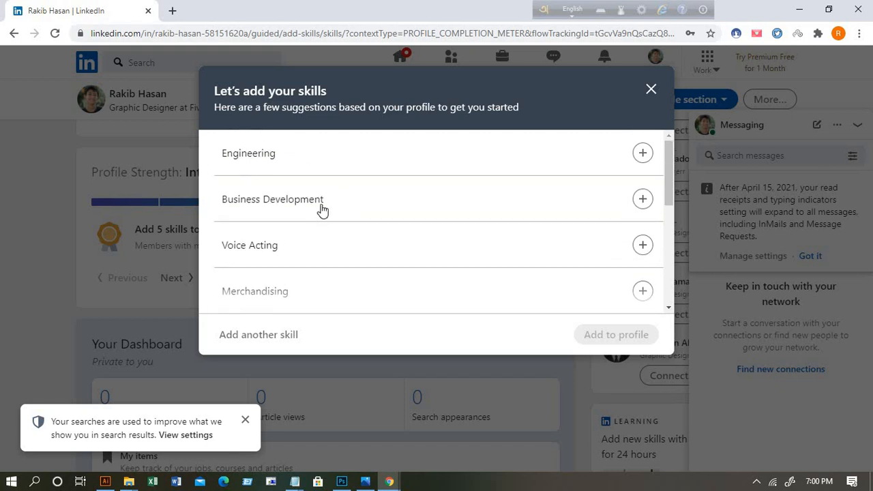
left_click(642, 199)
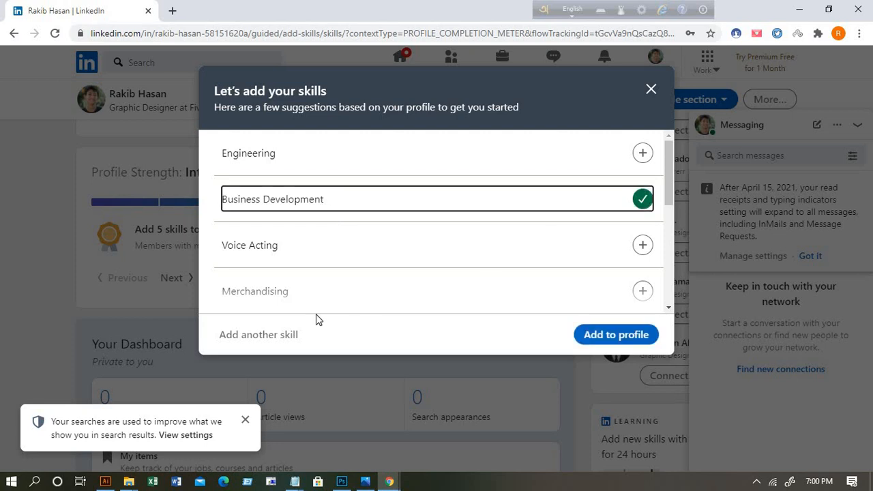
scroll(362, 296, "down", 3)
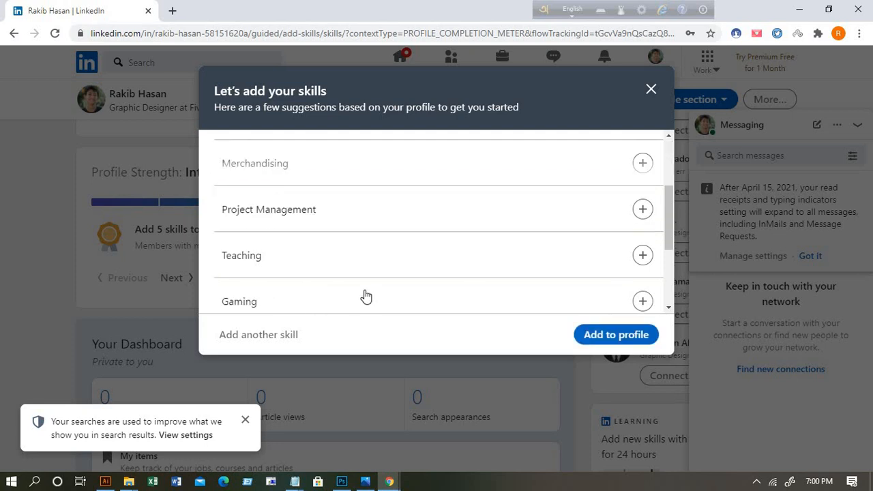
left_click(603, 337)
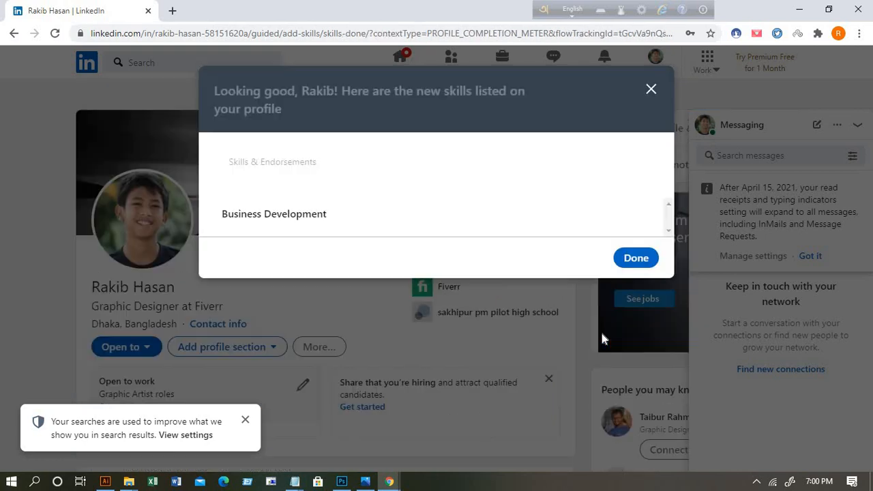
left_click(627, 262)
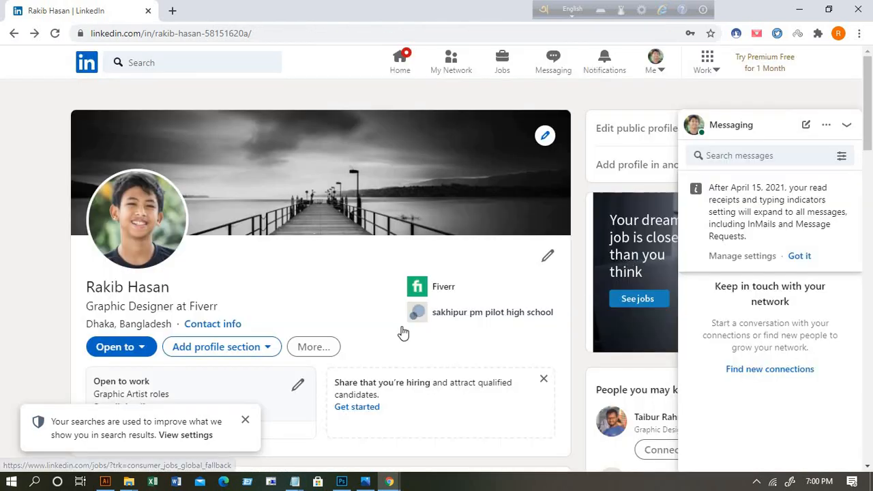
Step: Add Marketing from the suggested skills to the profile
scroll(409, 338, "down", 3)
scroll(567, 363, "down", 1)
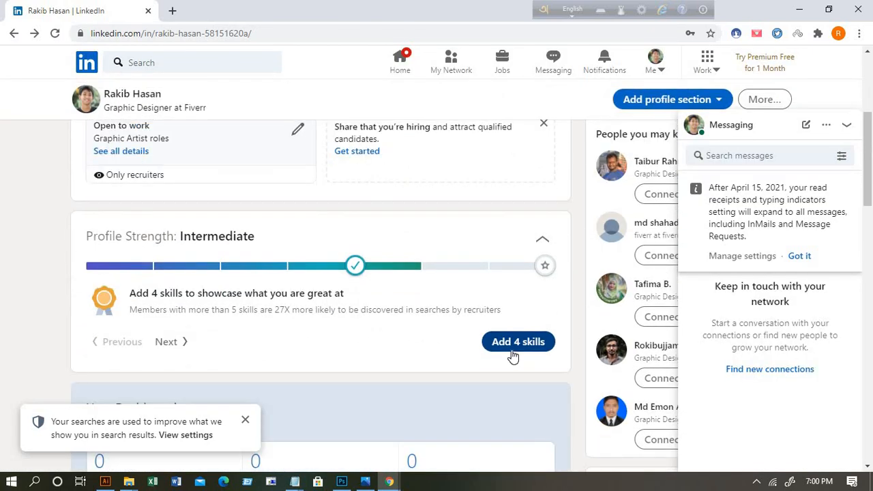
left_click(520, 344)
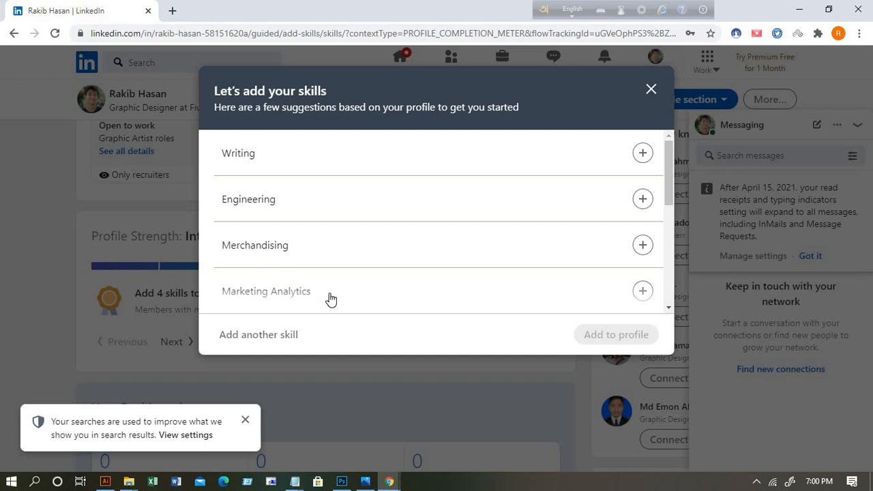
scroll(328, 298, "down", 2)
scroll(317, 272, "down", 2)
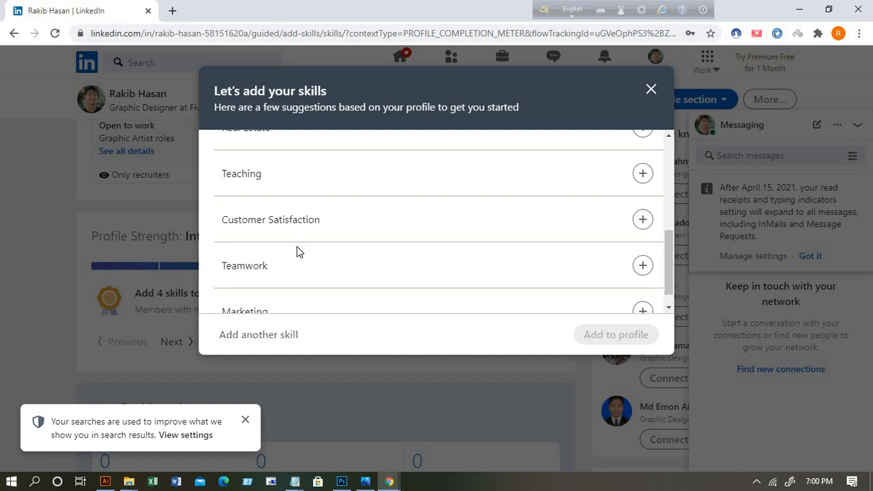
scroll(303, 271, "down", 1)
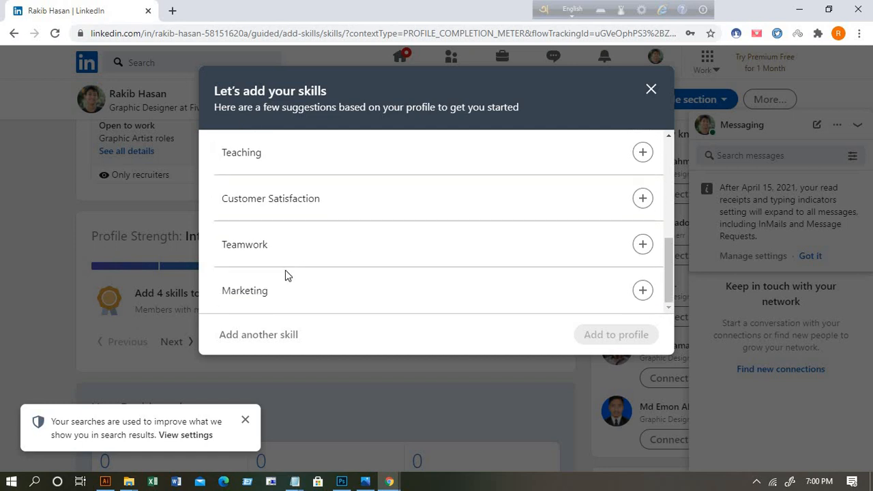
scroll(296, 271, "up", 3)
scroll(300, 271, "down", 3)
left_click(253, 302)
left_click(595, 334)
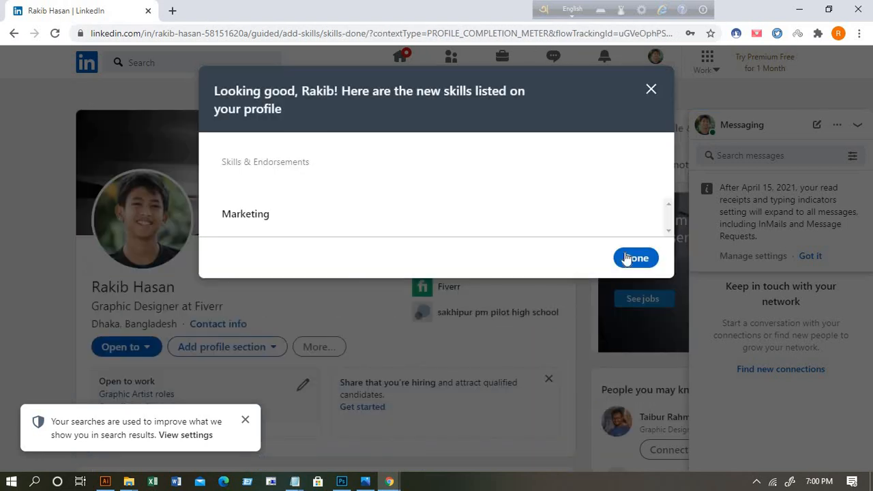
left_click(626, 258)
scroll(497, 327, "down", 1)
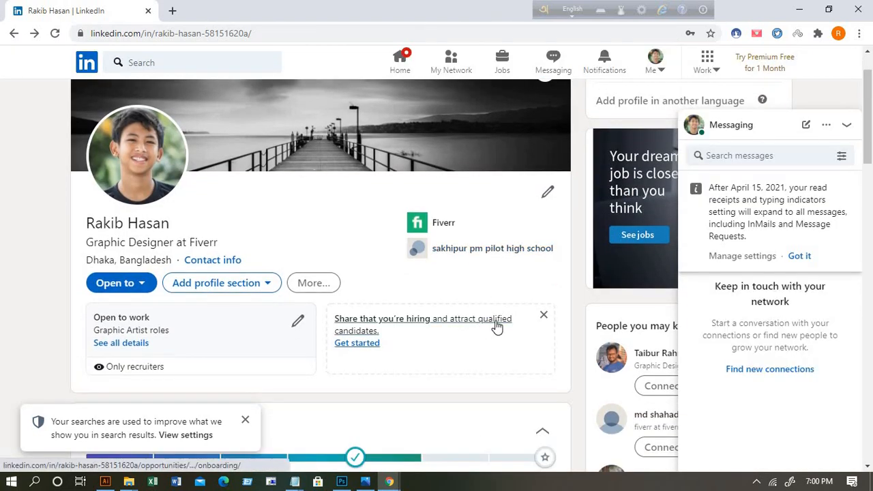
Step: Add Direct Marketing from the suggested skills to the profile
scroll(517, 332, "down", 2)
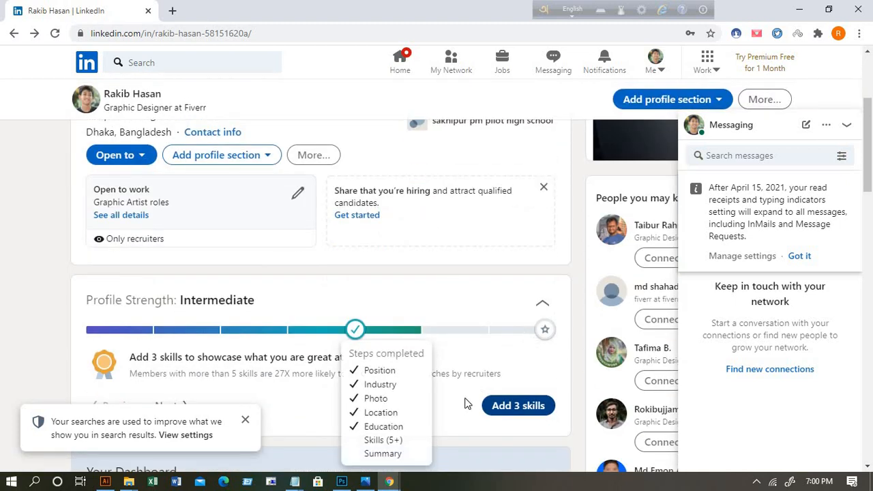
scroll(477, 373, "down", 1)
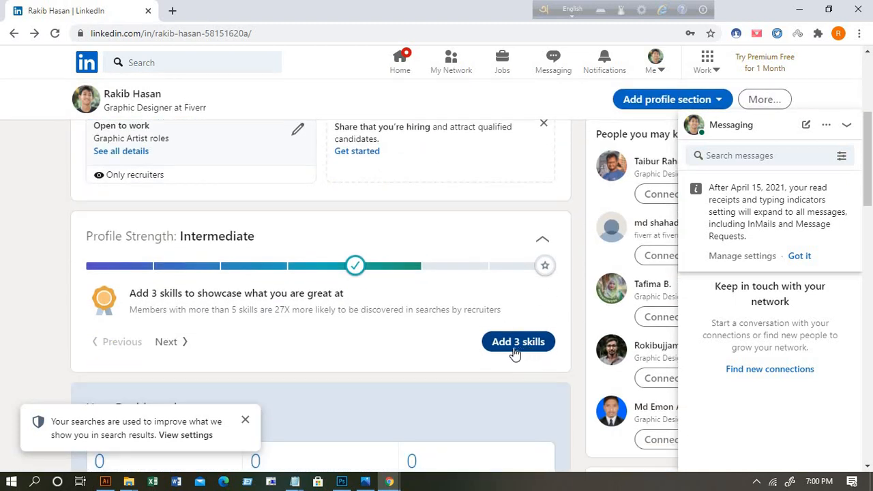
left_click(518, 341)
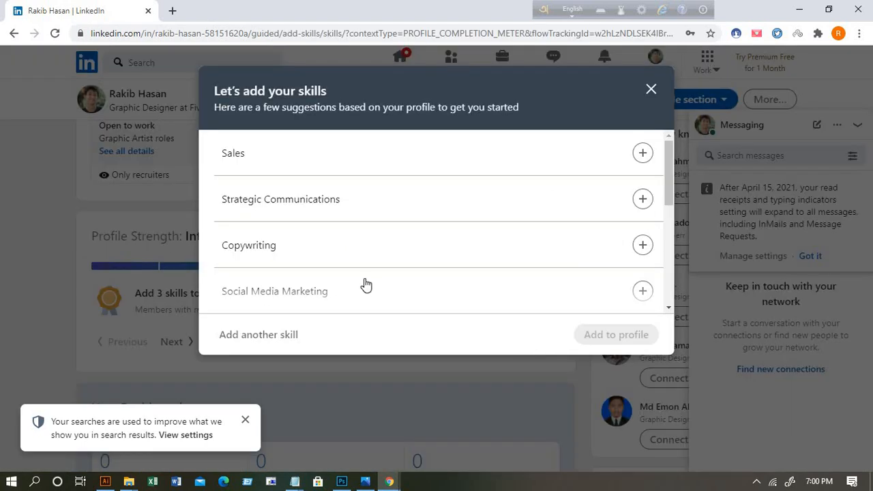
scroll(366, 284, "down", 2)
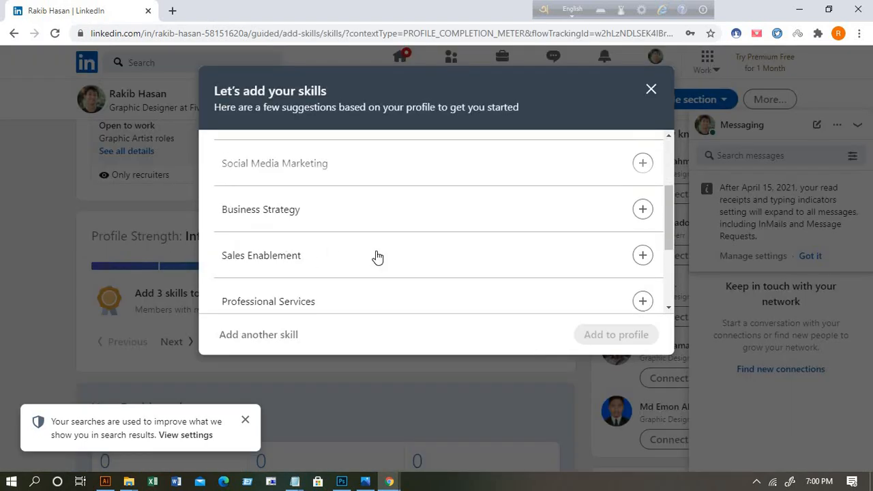
scroll(377, 256, "down", 1)
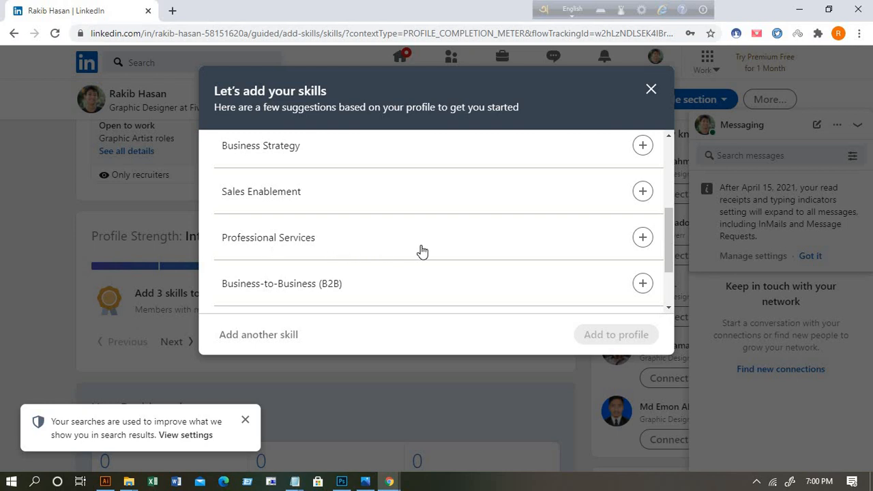
scroll(409, 255, "down", 1)
scroll(339, 272, "down", 1)
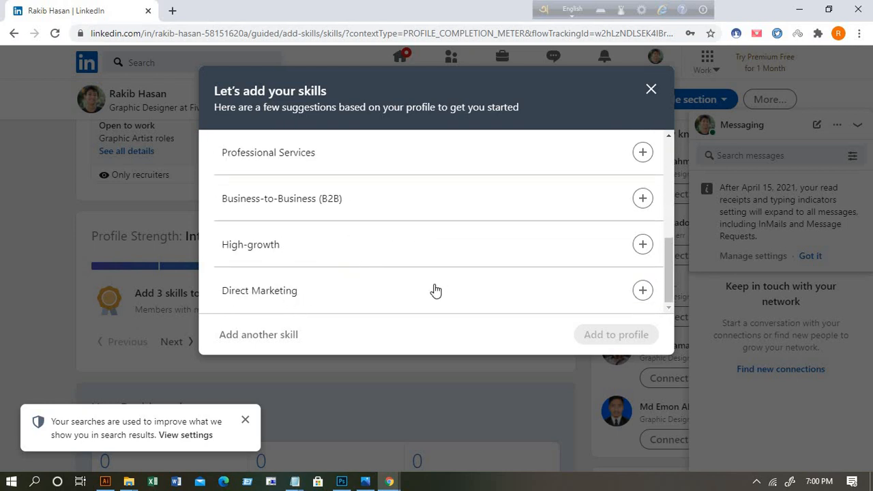
left_click(642, 291)
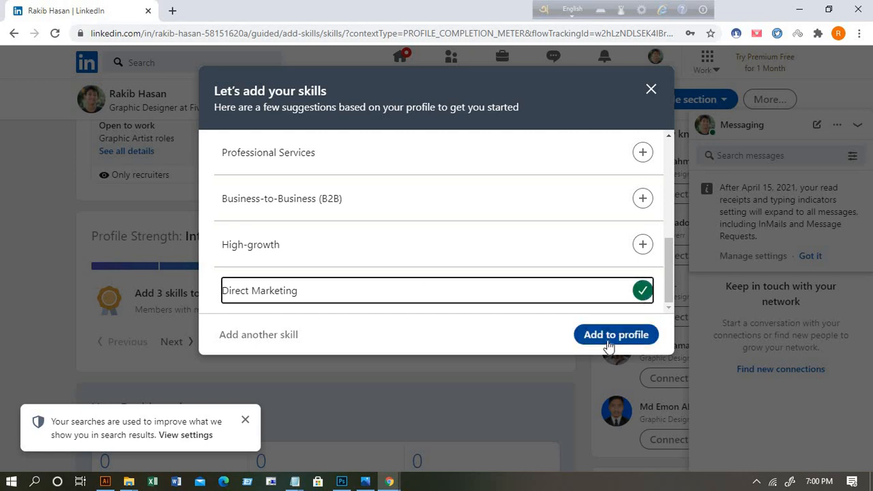
left_click(616, 334)
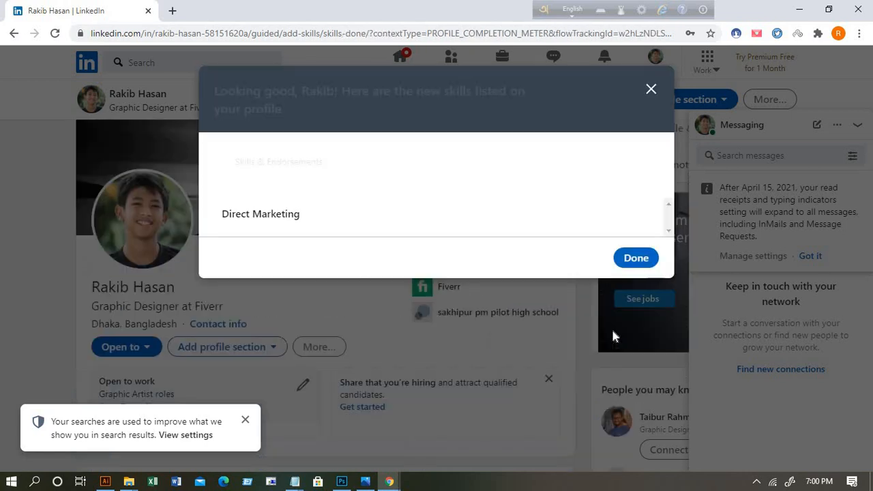
left_click(630, 258)
scroll(425, 296, "down", 4)
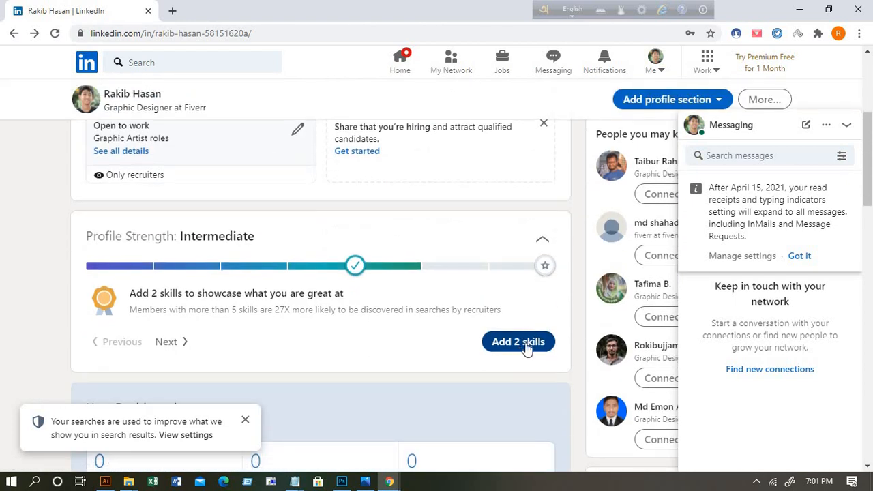
Step: Add New Media from the suggested skills to the profile
left_click(519, 341)
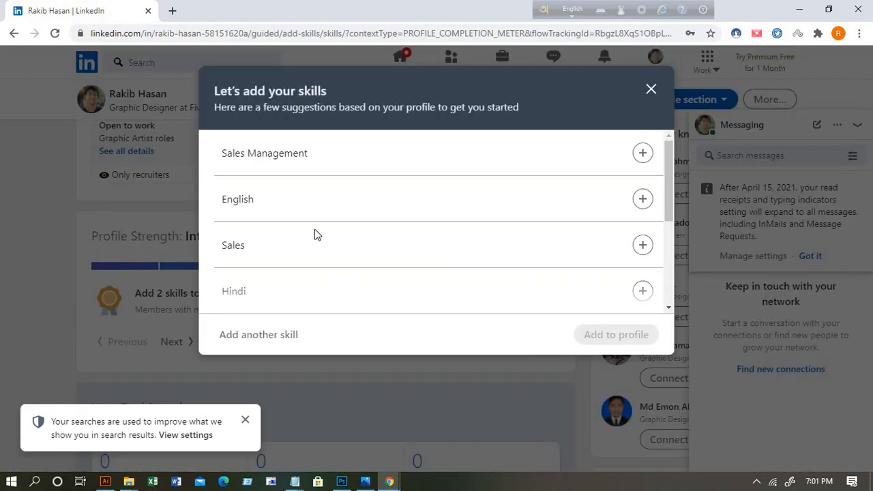
scroll(325, 246, "down", 1)
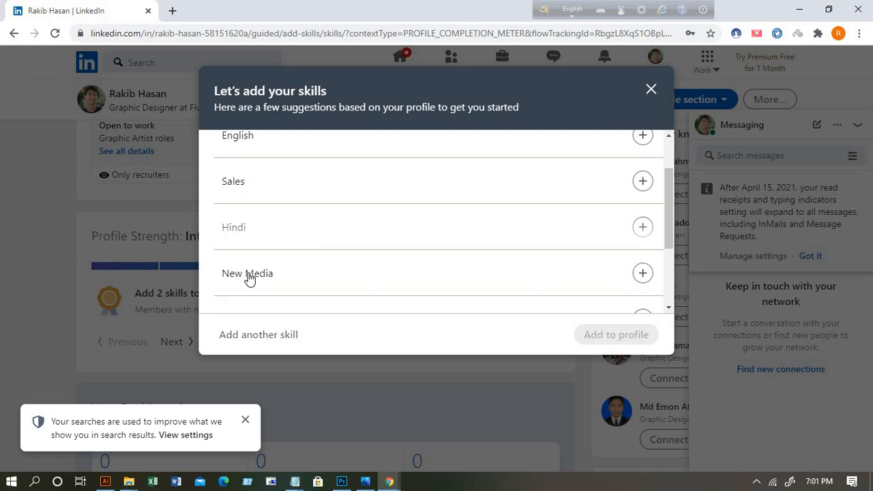
left_click(642, 273)
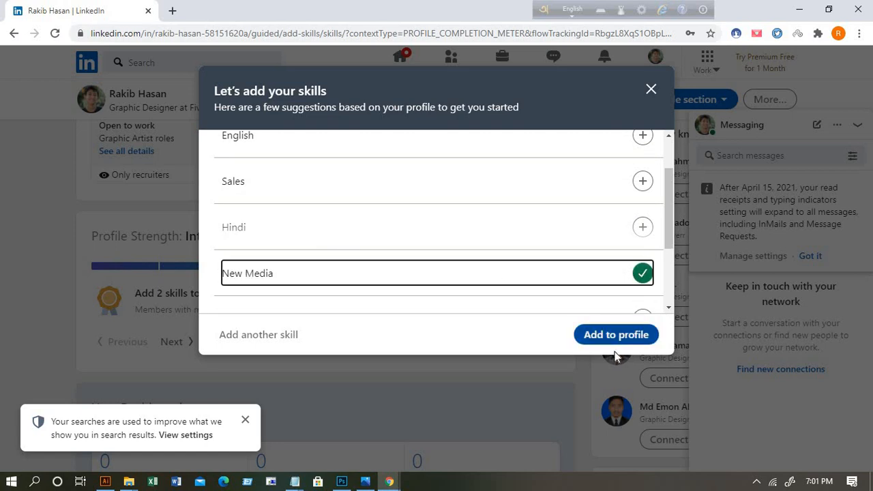
left_click(617, 334)
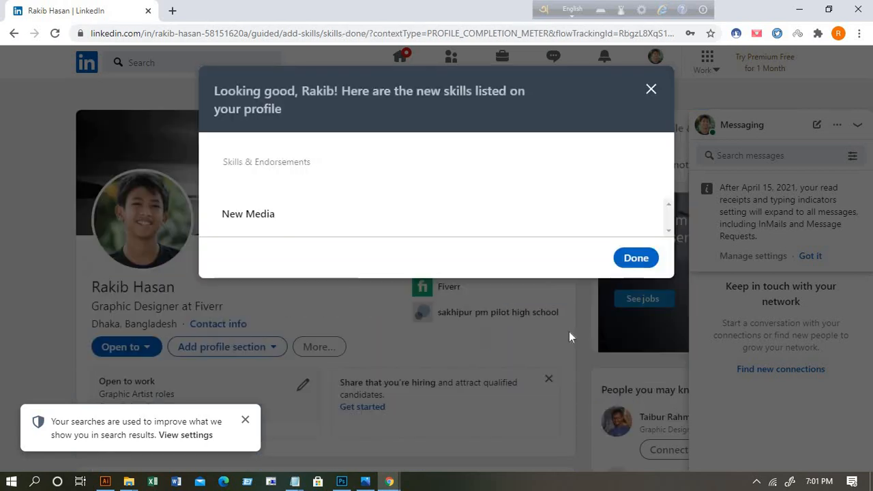
left_click(632, 259)
scroll(477, 335, "down", 4)
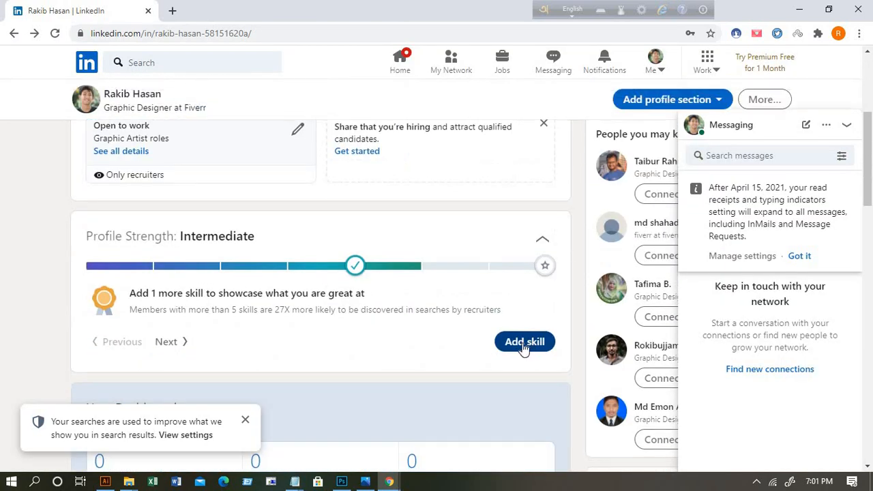
Step: Add Print Management as the last needed skill, completing the skills step
left_click(524, 341)
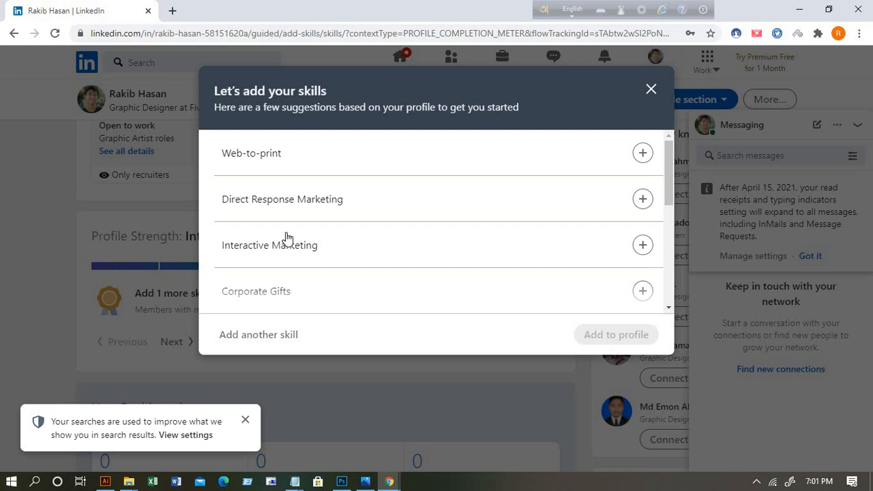
scroll(360, 280, "down", 2)
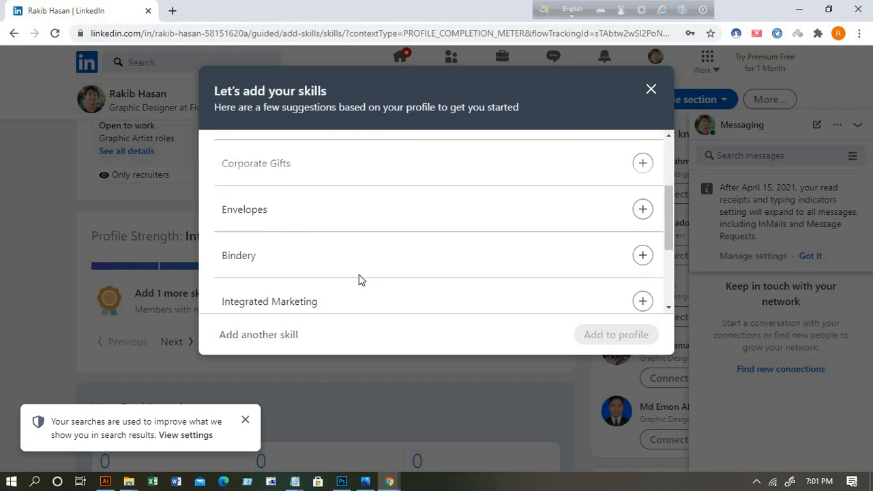
scroll(282, 259, "down", 2)
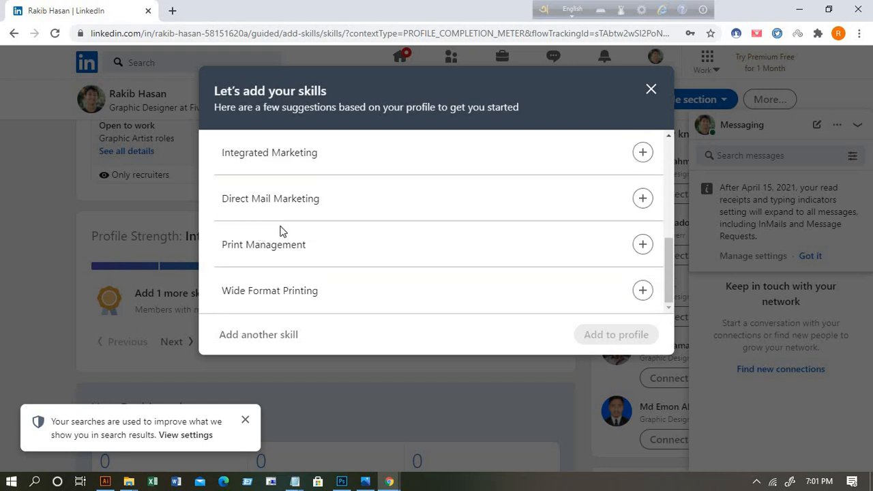
scroll(308, 244, "up", 2)
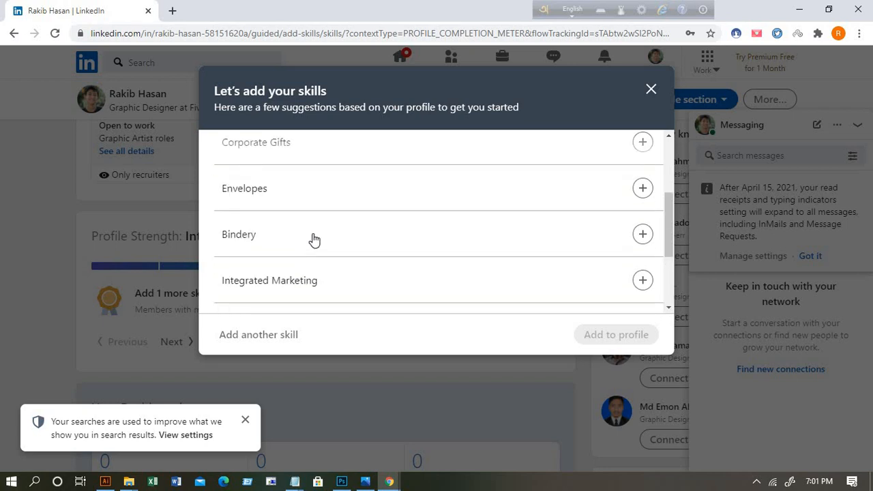
scroll(314, 236, "up", 2)
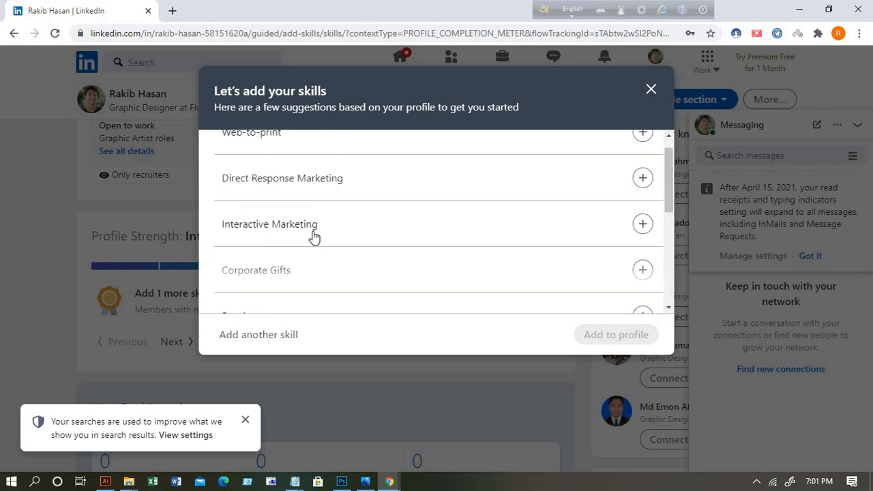
scroll(352, 228, "up", 1)
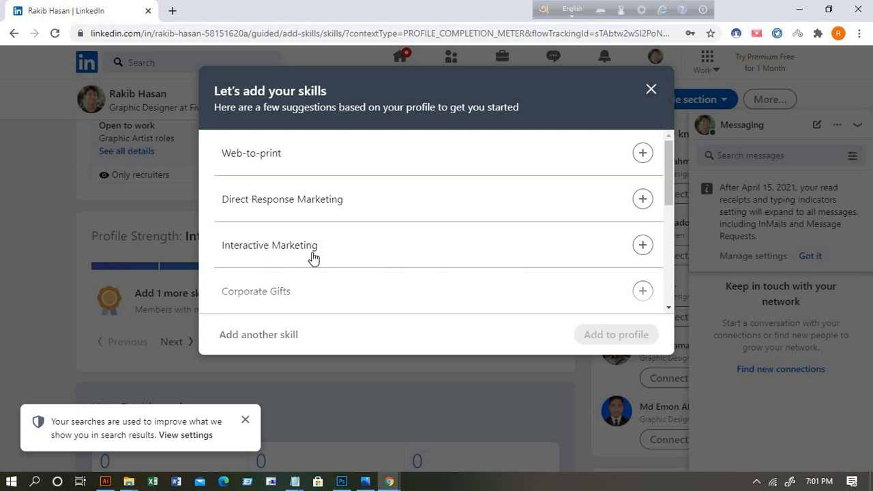
scroll(381, 261, "down", 3)
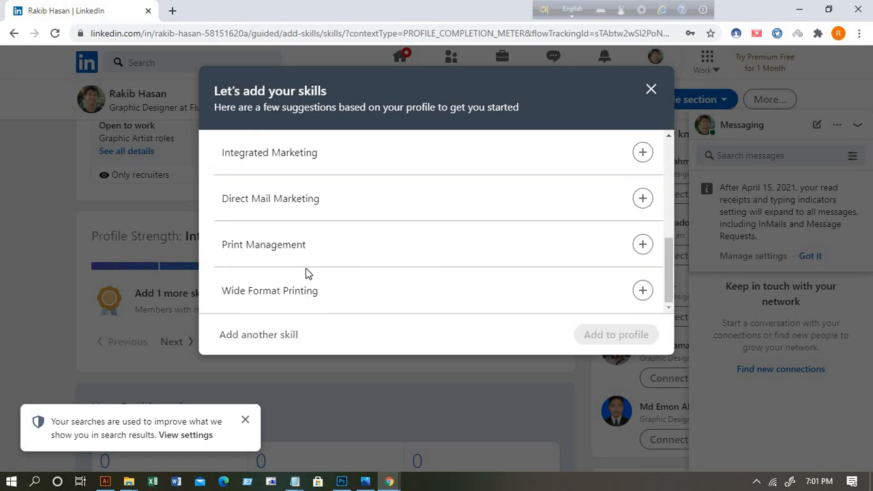
left_click(304, 251)
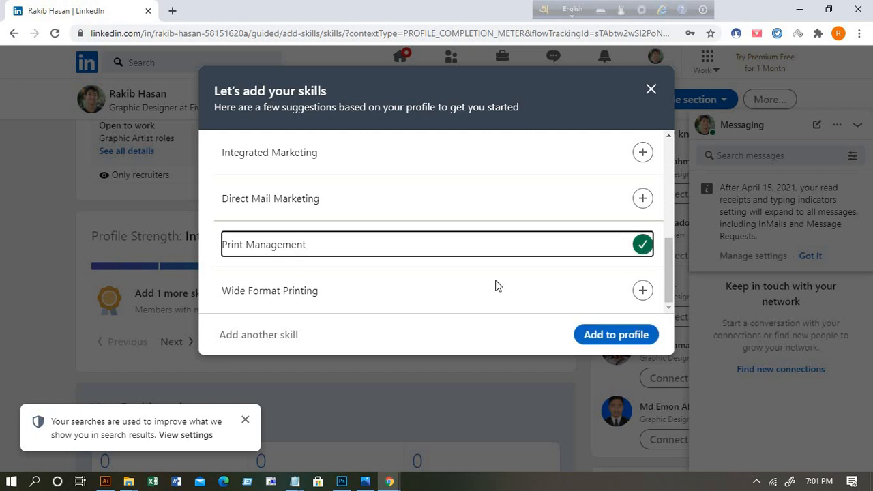
left_click(618, 335)
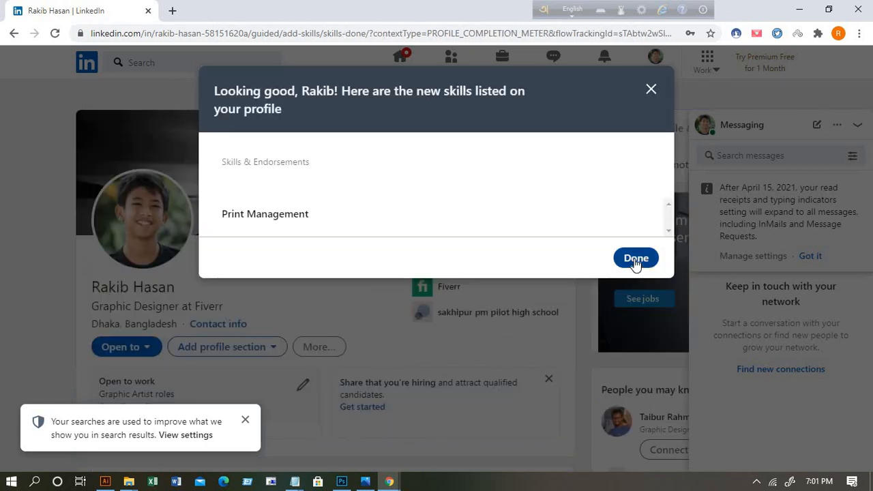
left_click(635, 260)
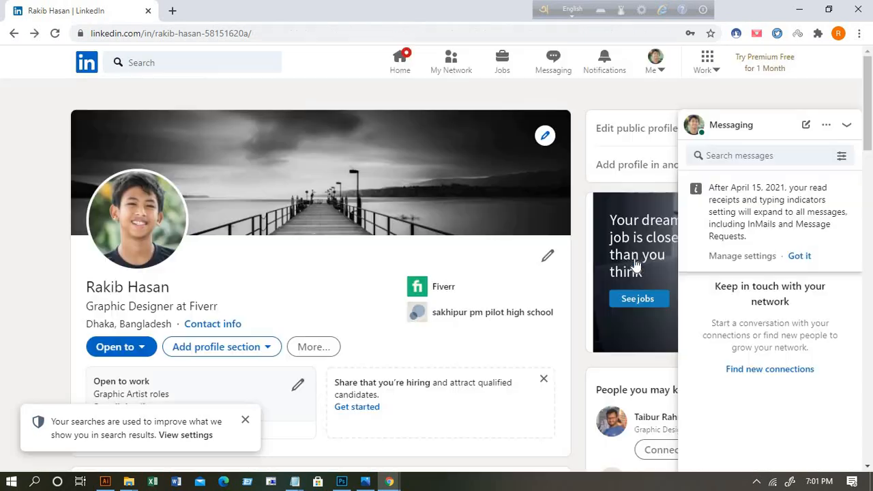
scroll(471, 332, "down", 3)
Step: Open the empty Summary editor from Profile Strength, then minimize the browser
scroll(542, 345, "down", 1)
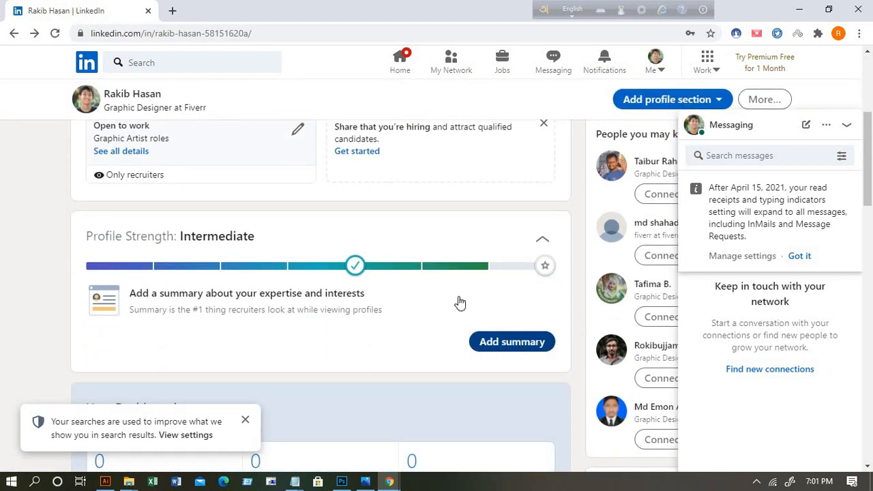
left_click(515, 344)
left_click(244, 171)
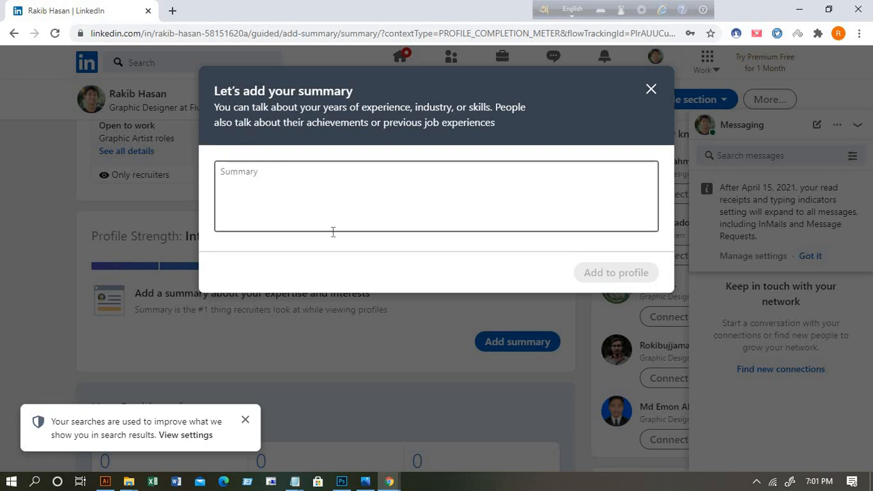
left_click(800, 10)
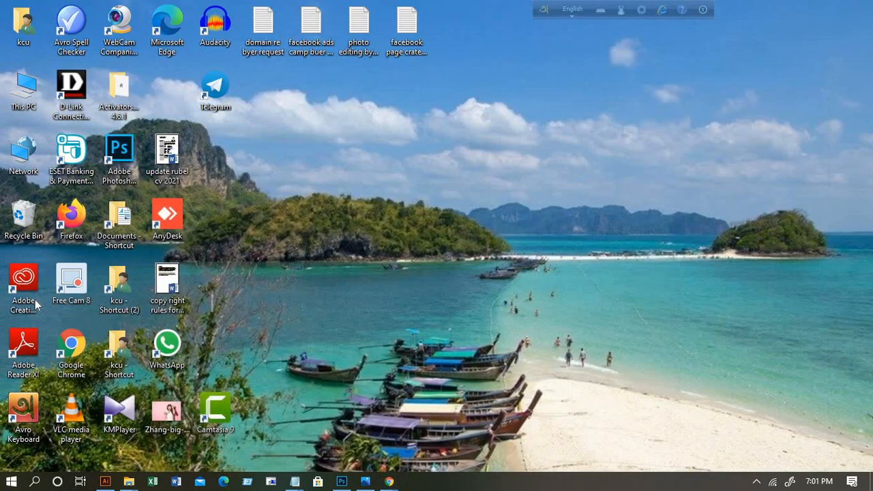
Step: In a new maximized Chrome window, search Google for 'lorem ipsum' and open lipsum.com
double_click(66, 342)
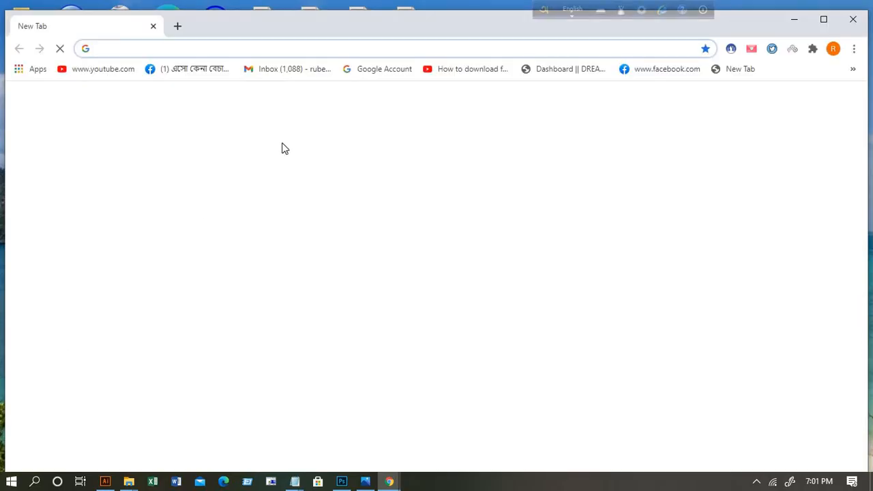
left_click(823, 20)
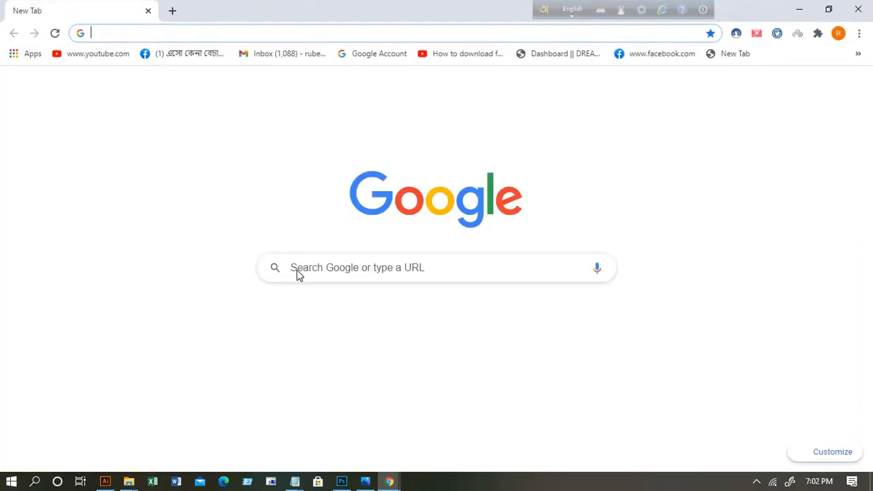
left_click(308, 268)
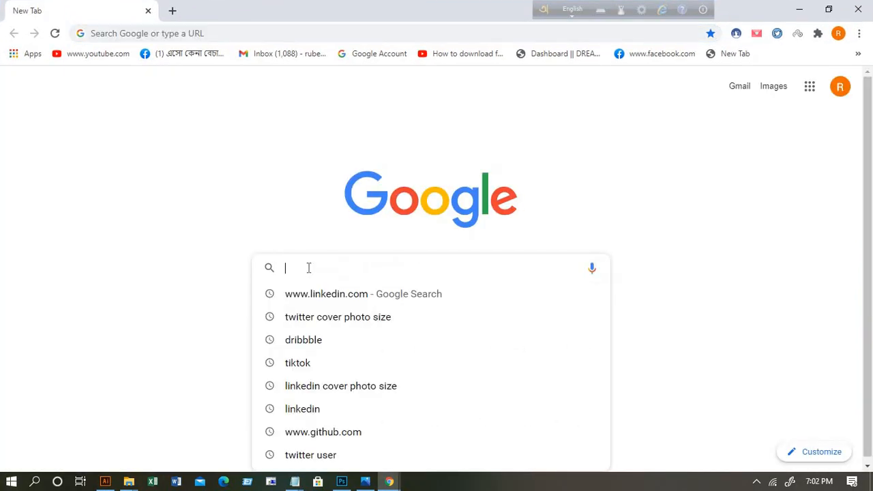
type("lore")
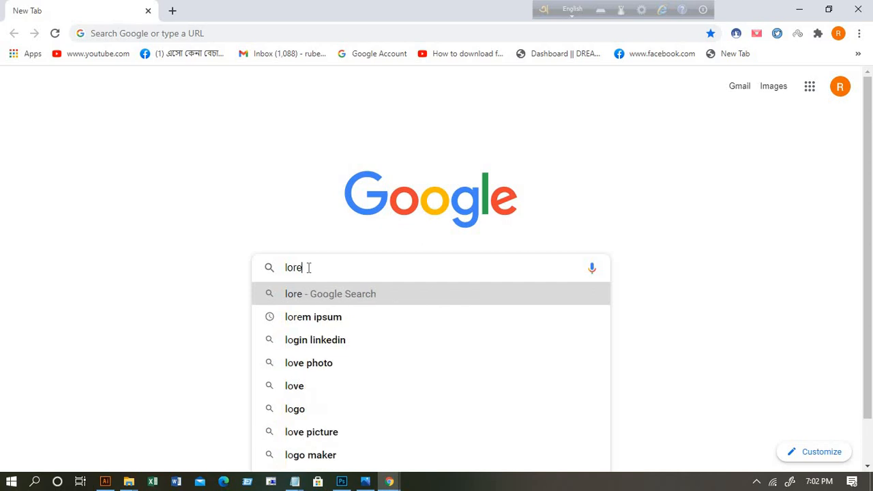
type("n")
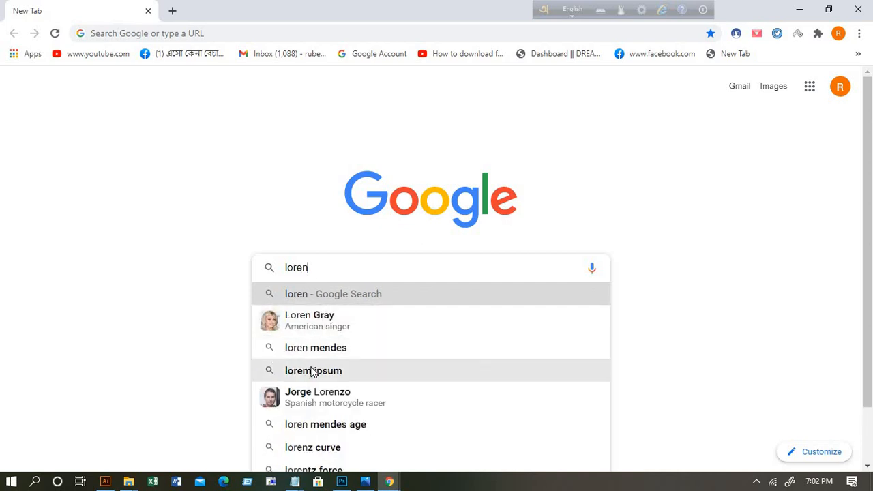
left_click(312, 372)
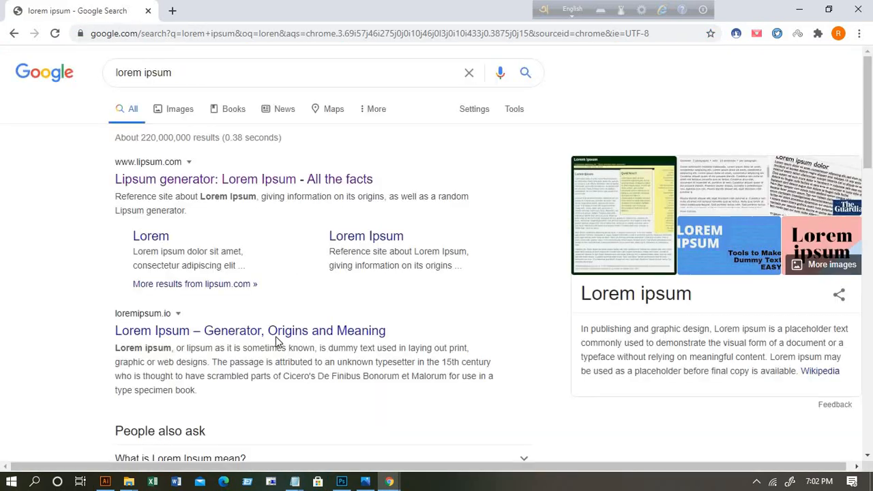
left_click(151, 181)
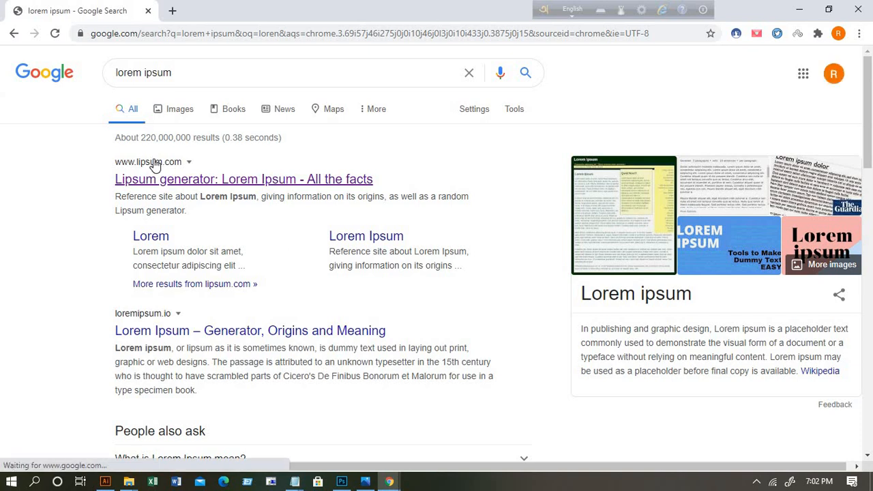
Step: Copy the first 'What is Lorem Ipsum?' paragraph, then minimize Chrome
scroll(306, 281, "down", 2)
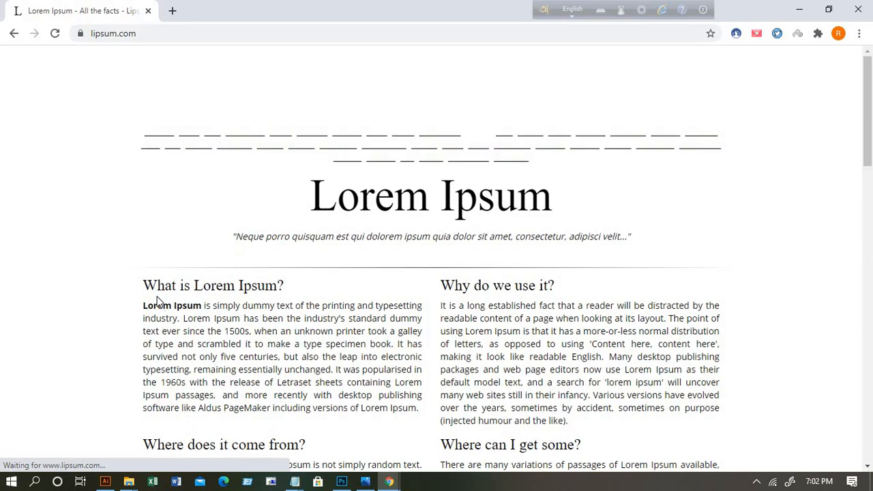
scroll(143, 267, "down", 1)
left_click_drag(142, 240, 414, 366)
right_click(315, 292)
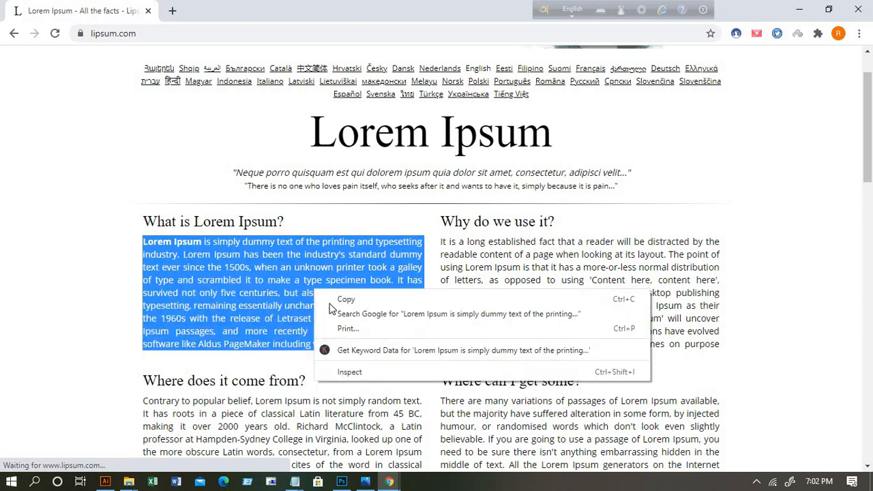
left_click(347, 300)
left_click(801, 10)
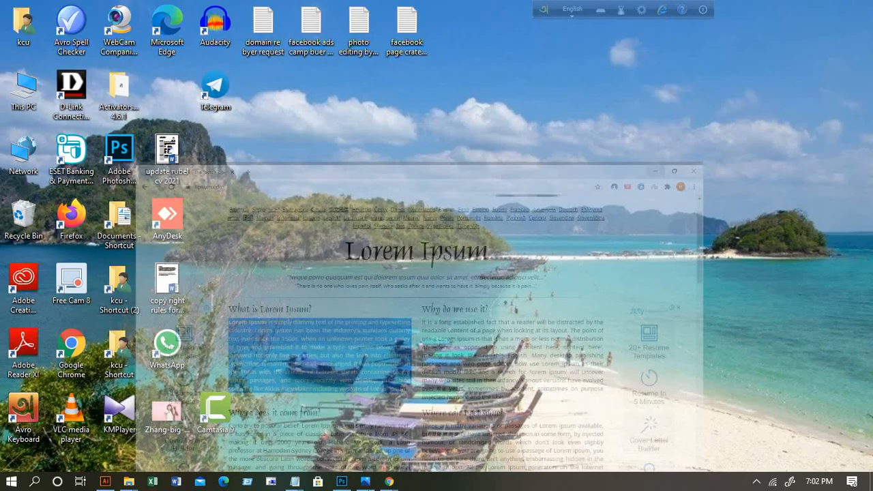
Step: Paste the Lorem Ipsum paragraph into the LinkedIn Summary box and add it to the profile
mouse_move(390, 482)
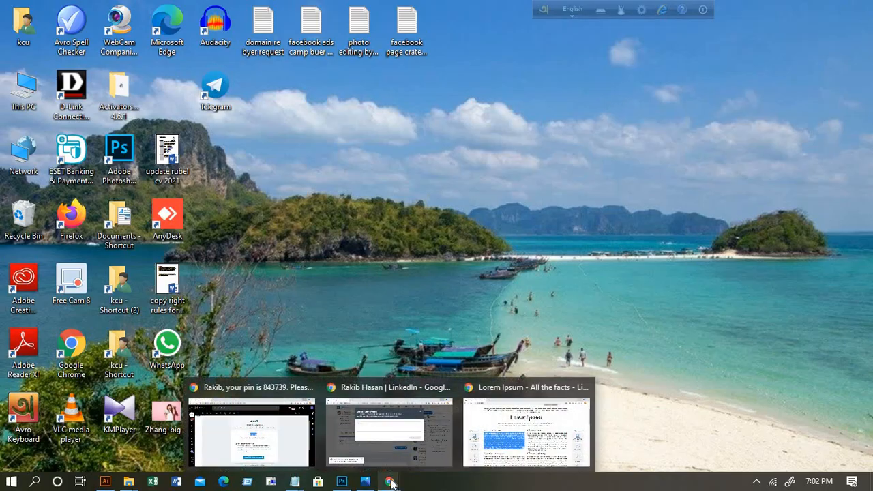
left_click(392, 439)
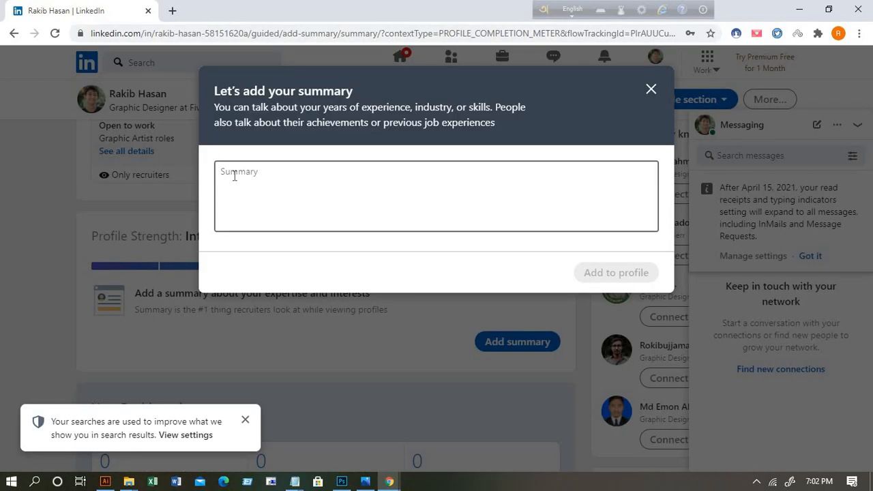
left_click(234, 175)
right_click(234, 179)
left_click(287, 273)
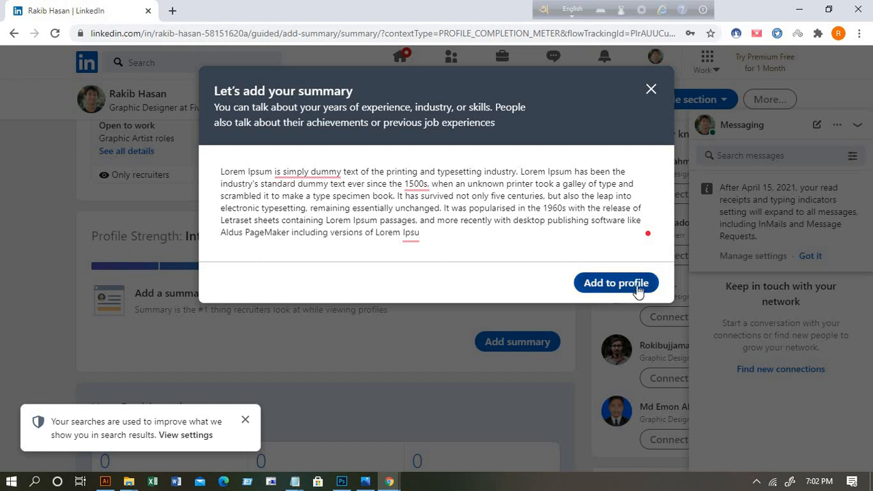
left_click(616, 283)
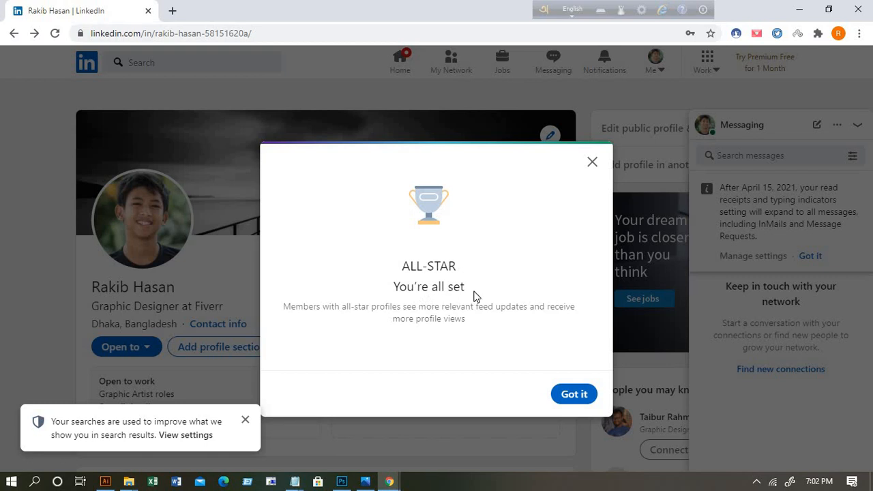
Step: Dismiss the ALL-STAR message and review About, Experience, Education, Skills and Interests, ending at the top
left_click(574, 396)
scroll(469, 341, "down", 5)
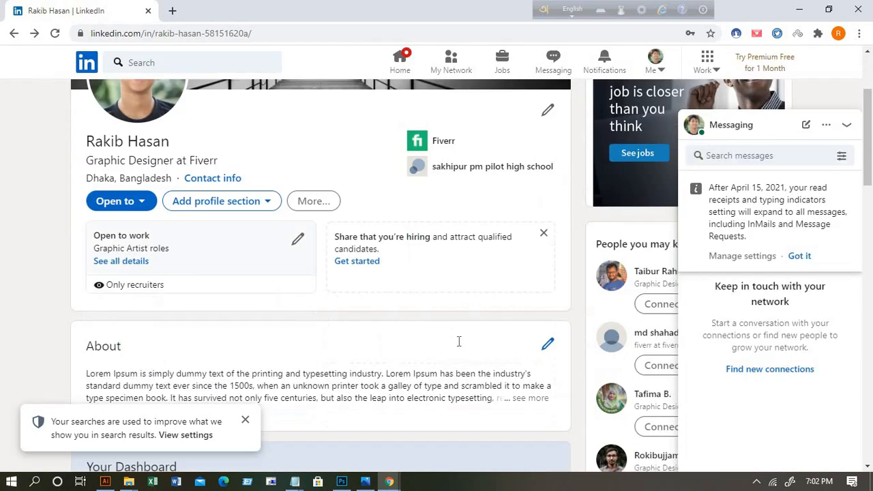
scroll(469, 340, "up", 5)
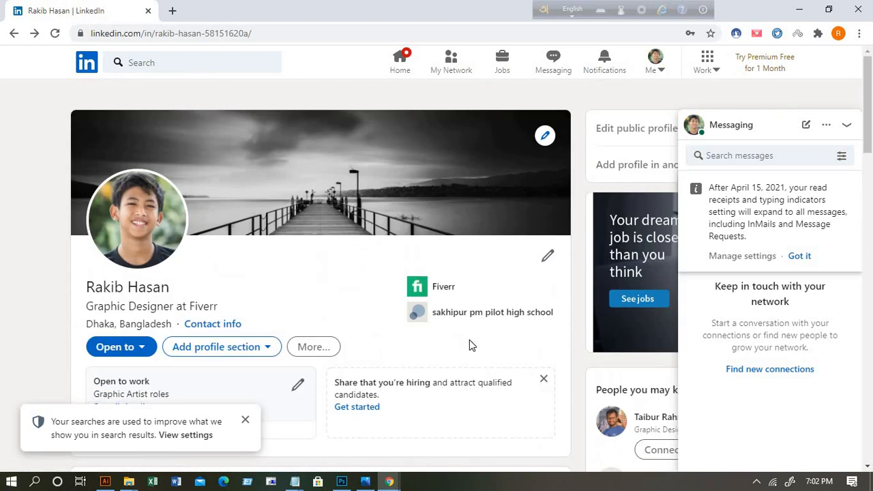
scroll(469, 340, "down", 2)
scroll(314, 280, "up", 2)
scroll(361, 317, "down", 5)
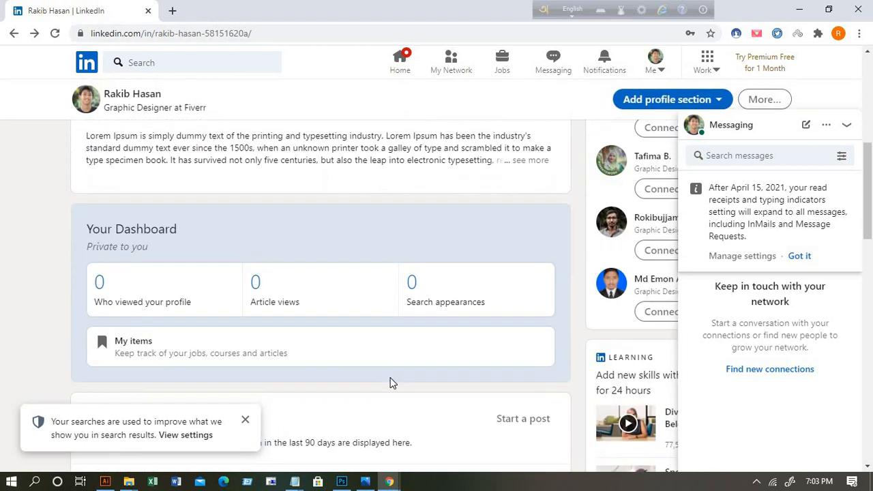
scroll(434, 373, "down", 8)
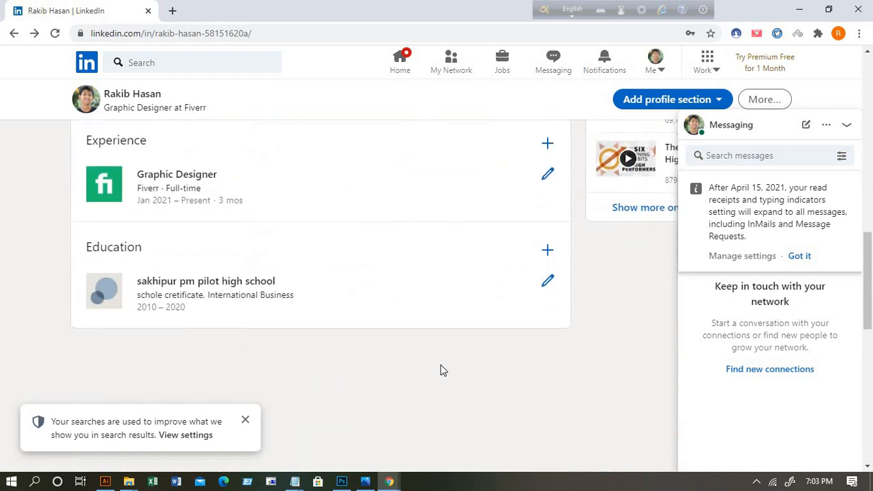
scroll(376, 327, "up", 3)
scroll(389, 320, "down", 6)
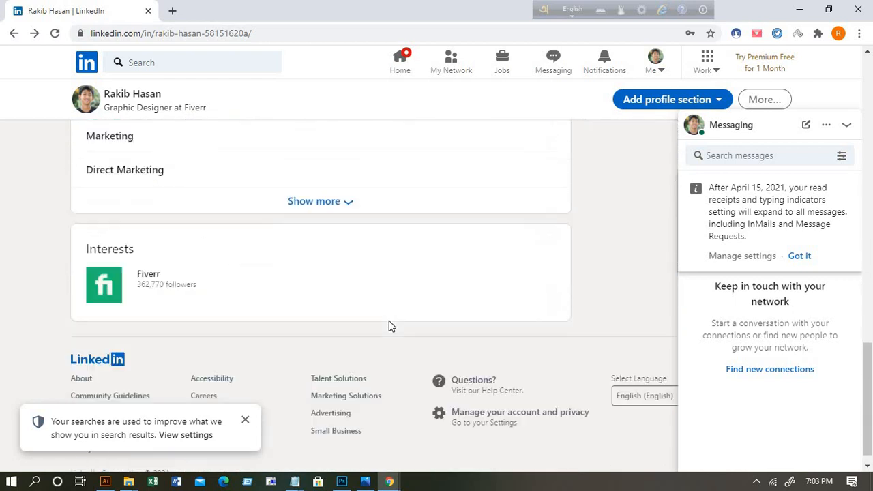
scroll(389, 326, "up", 15)
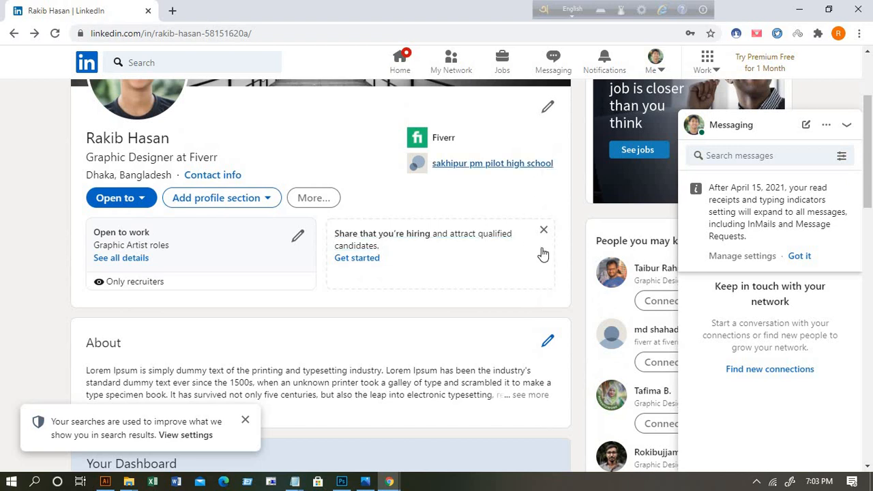
scroll(505, 279, "up", 3)
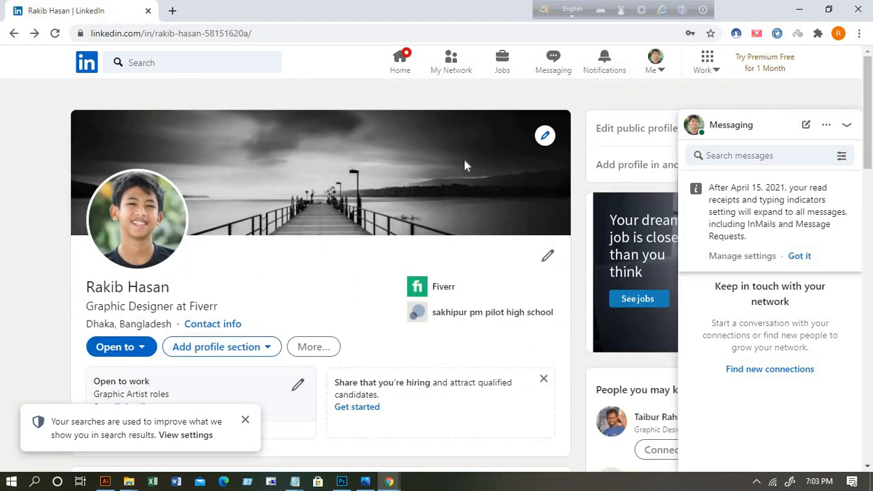